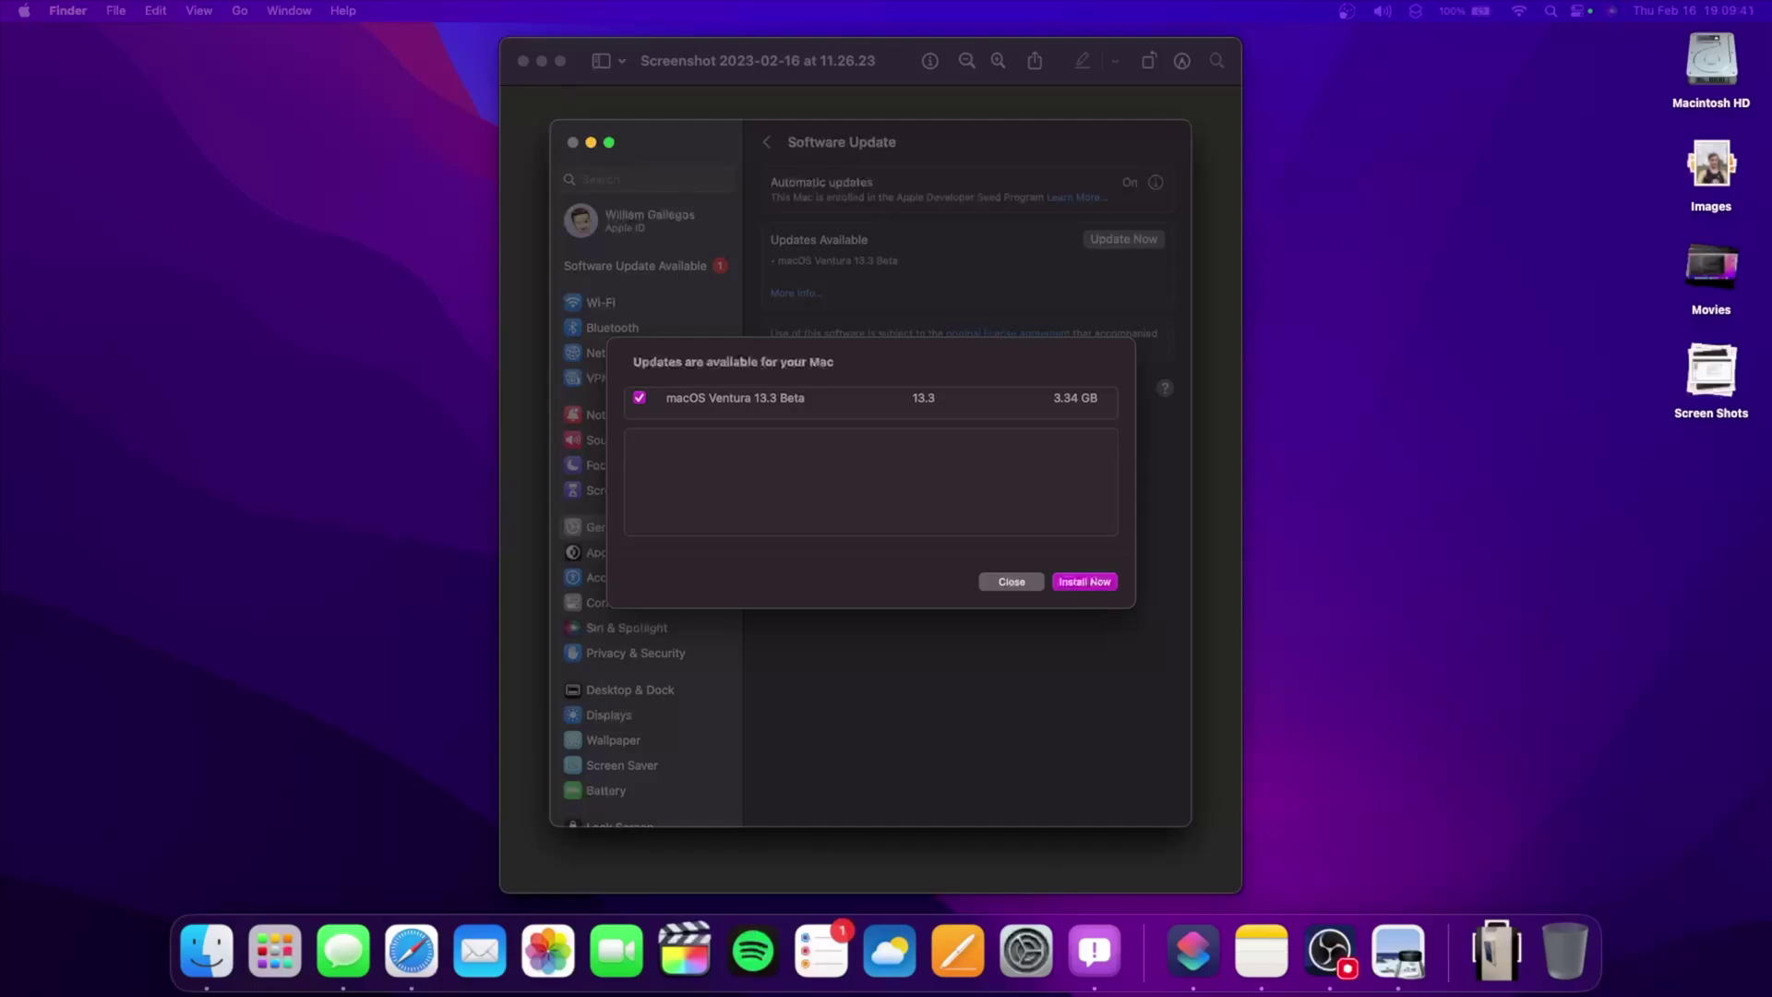
Bring the Preview screenshot of the macOS Ventura 13.3 Beta update prompt to the front
{"action": "left_click", "coordinate": [900, 436]}
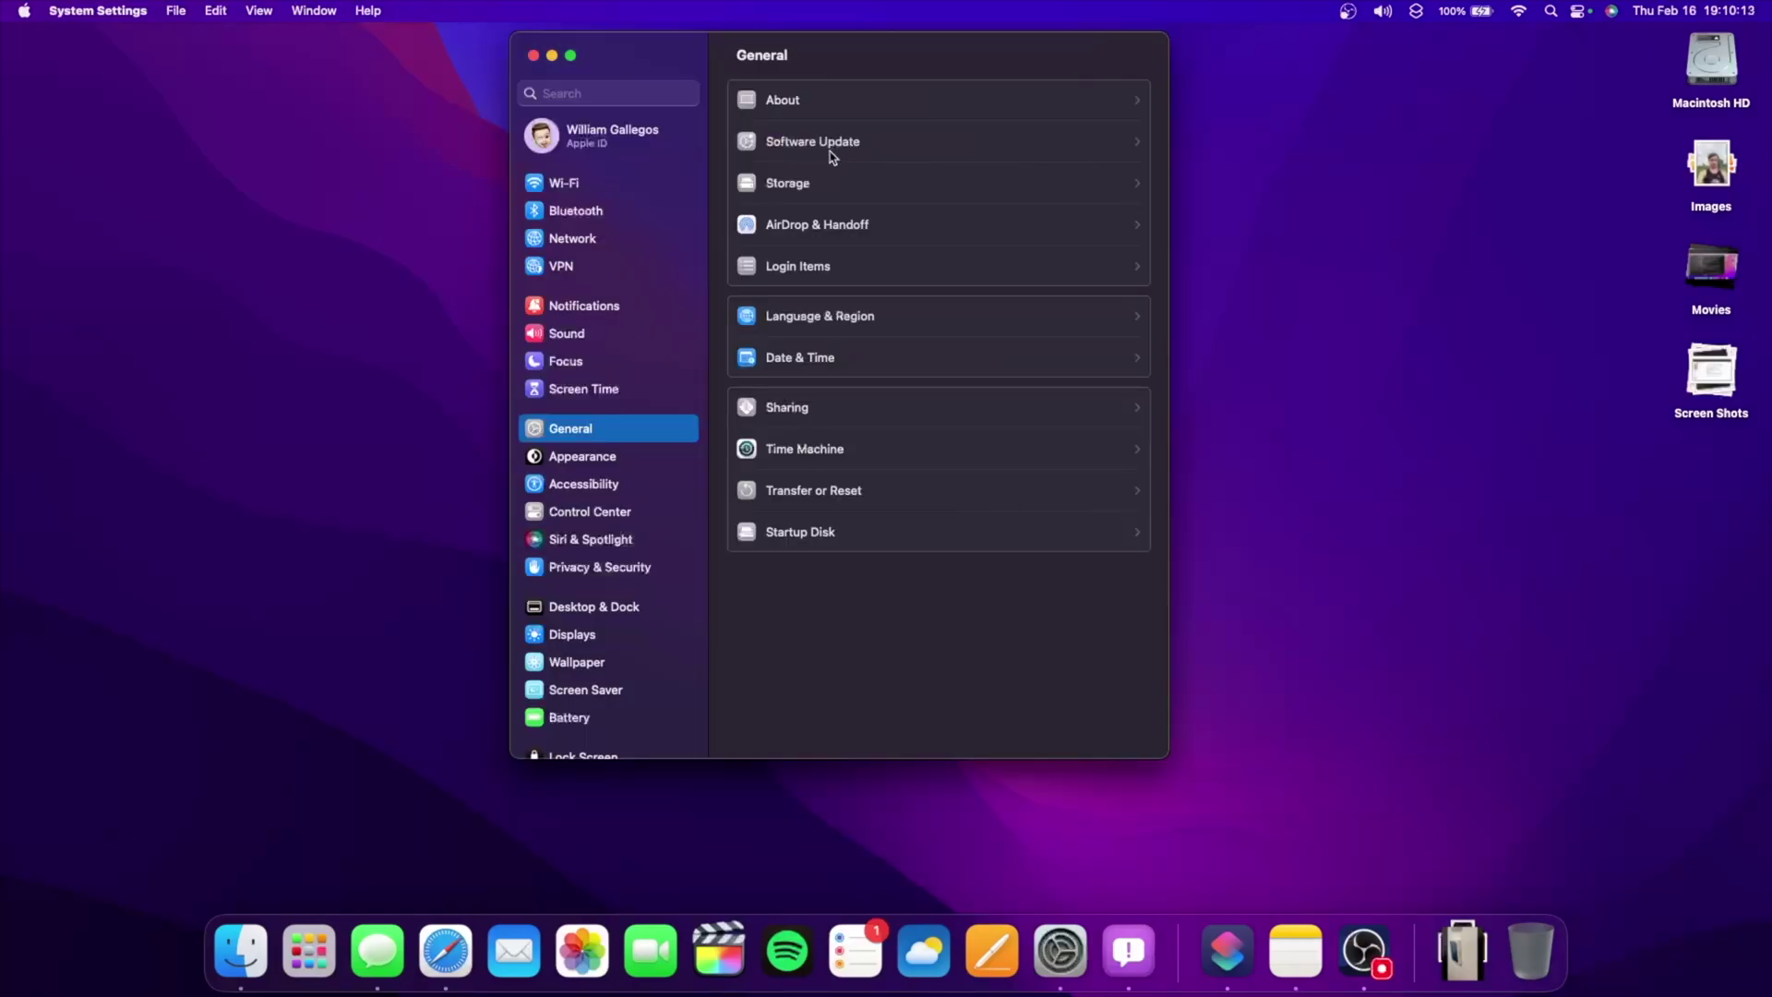
{"action": "left_click", "coordinate": [821, 138]}
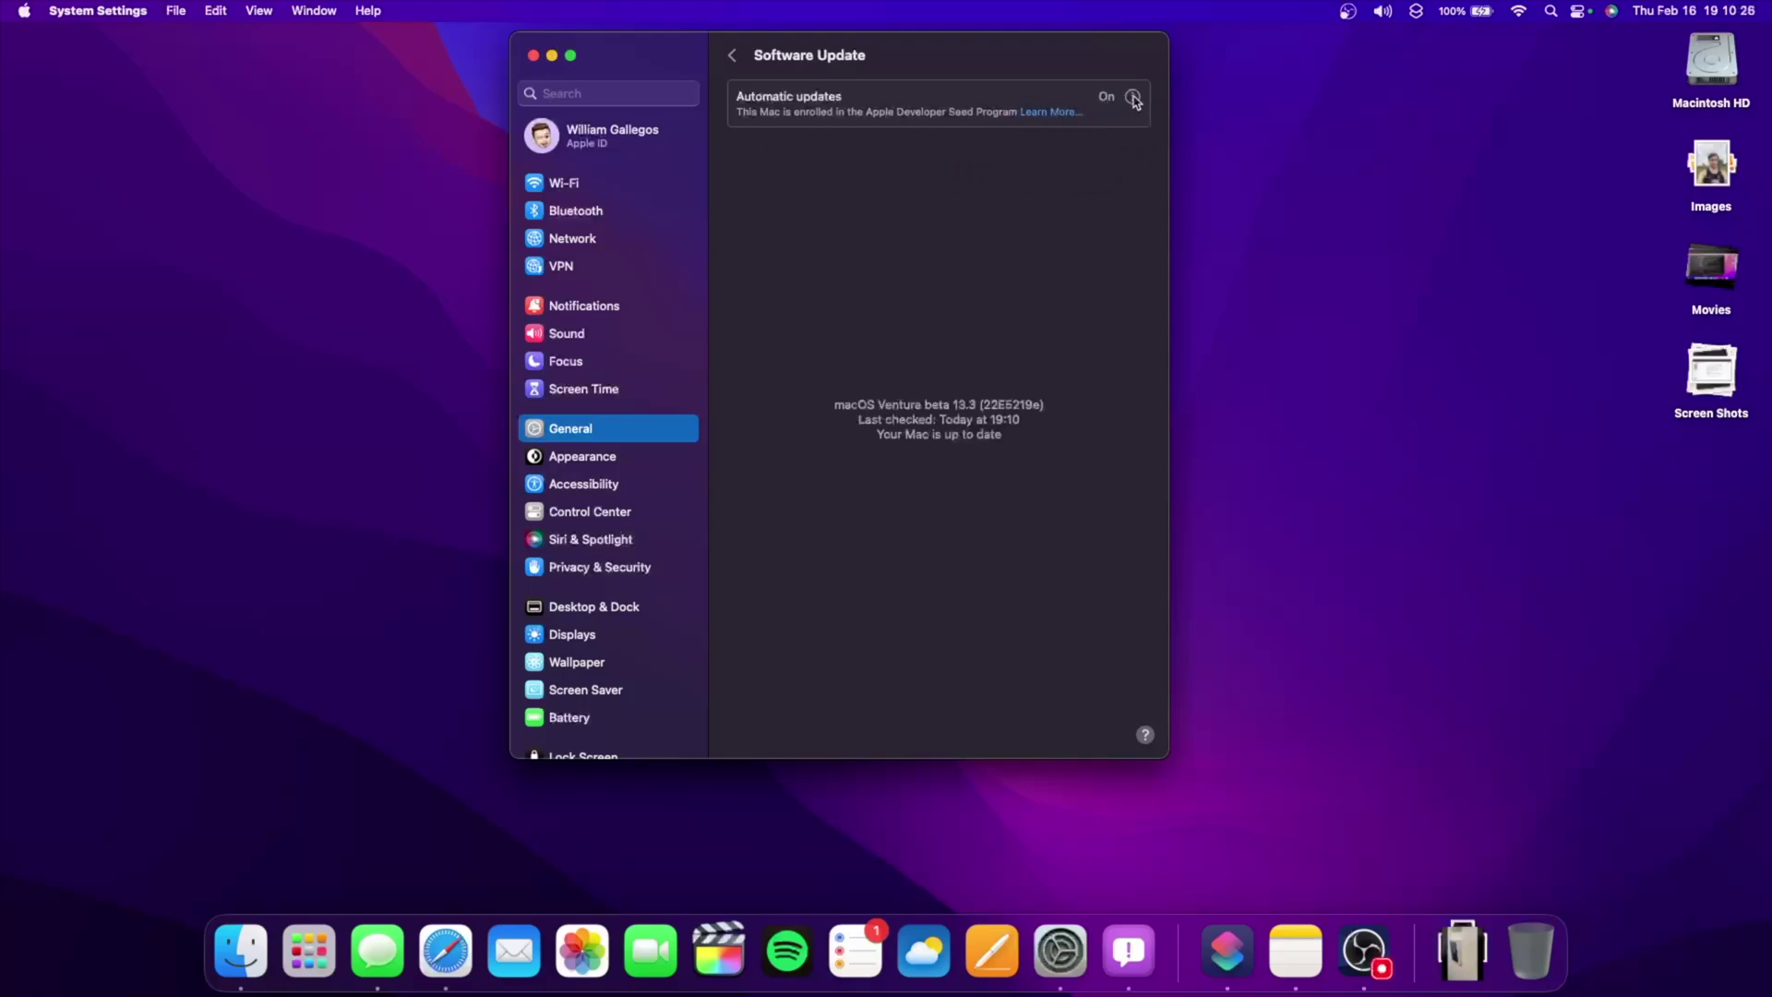
{"action": "left_click", "coordinate": [1132, 97]}
{"action": "left_click", "coordinate": [732, 56]}
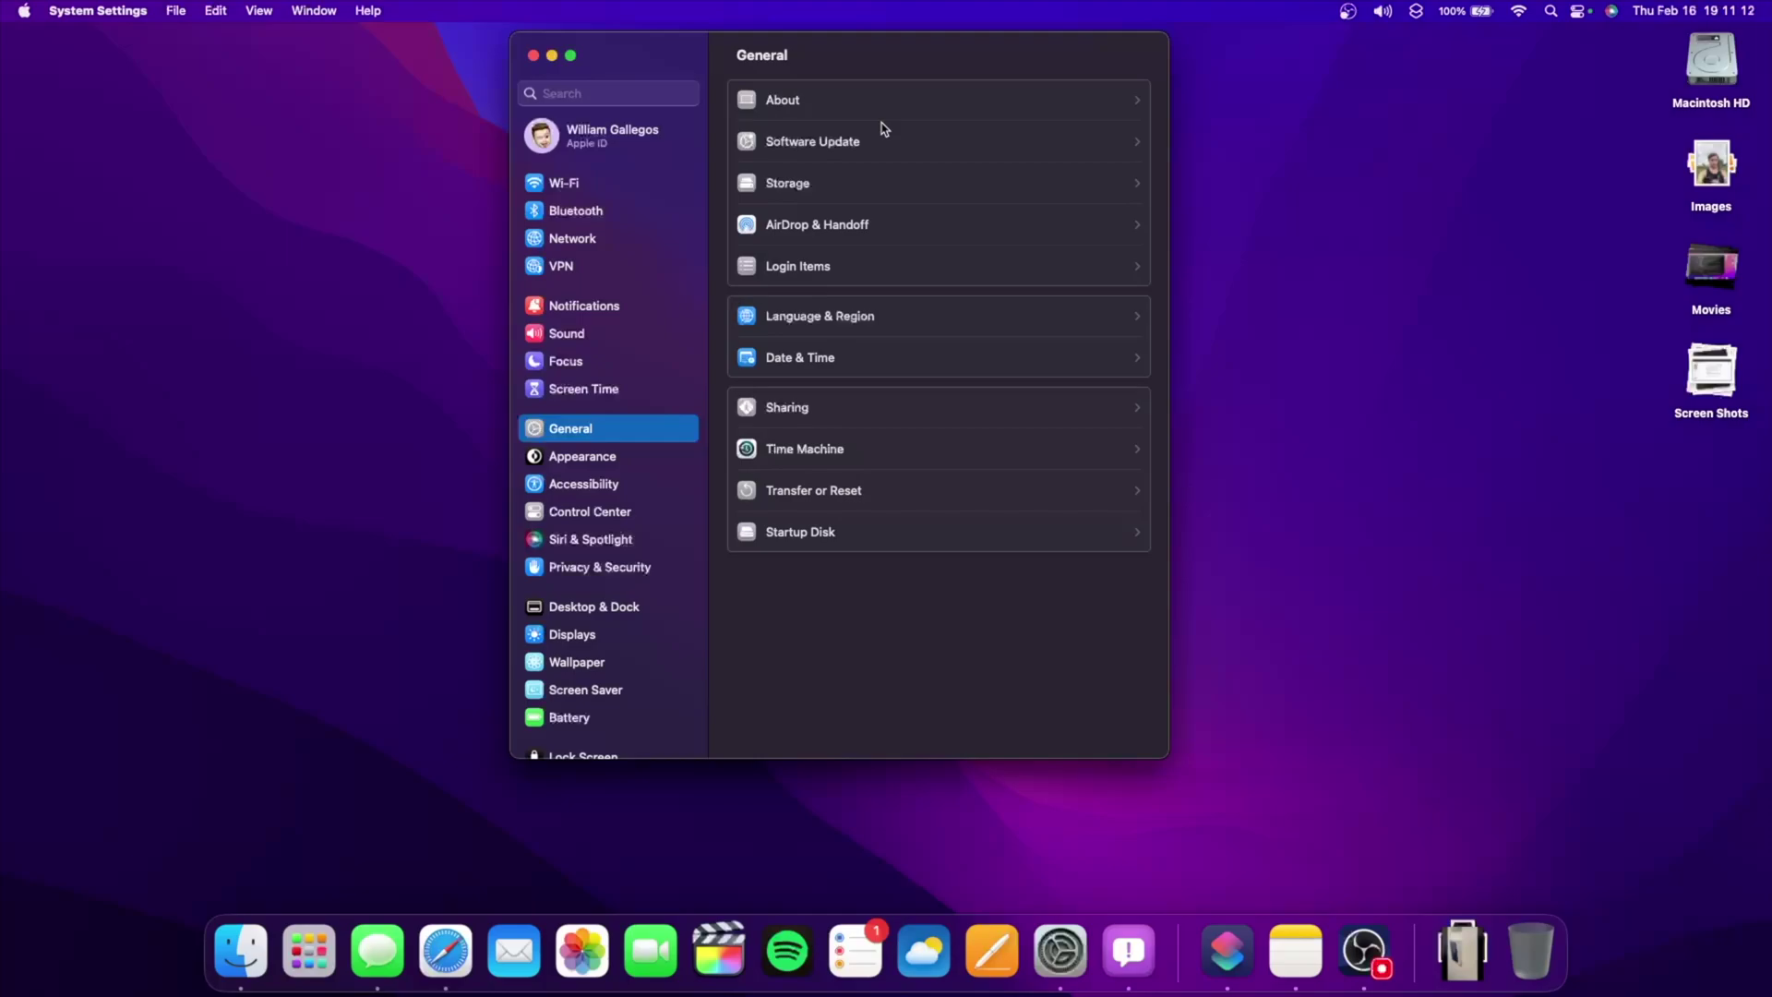
In Displays, toggle Show resolutions as list off and on under Advanced, then enable Show all resolutions
{"action": "left_click", "coordinate": [572, 636]}
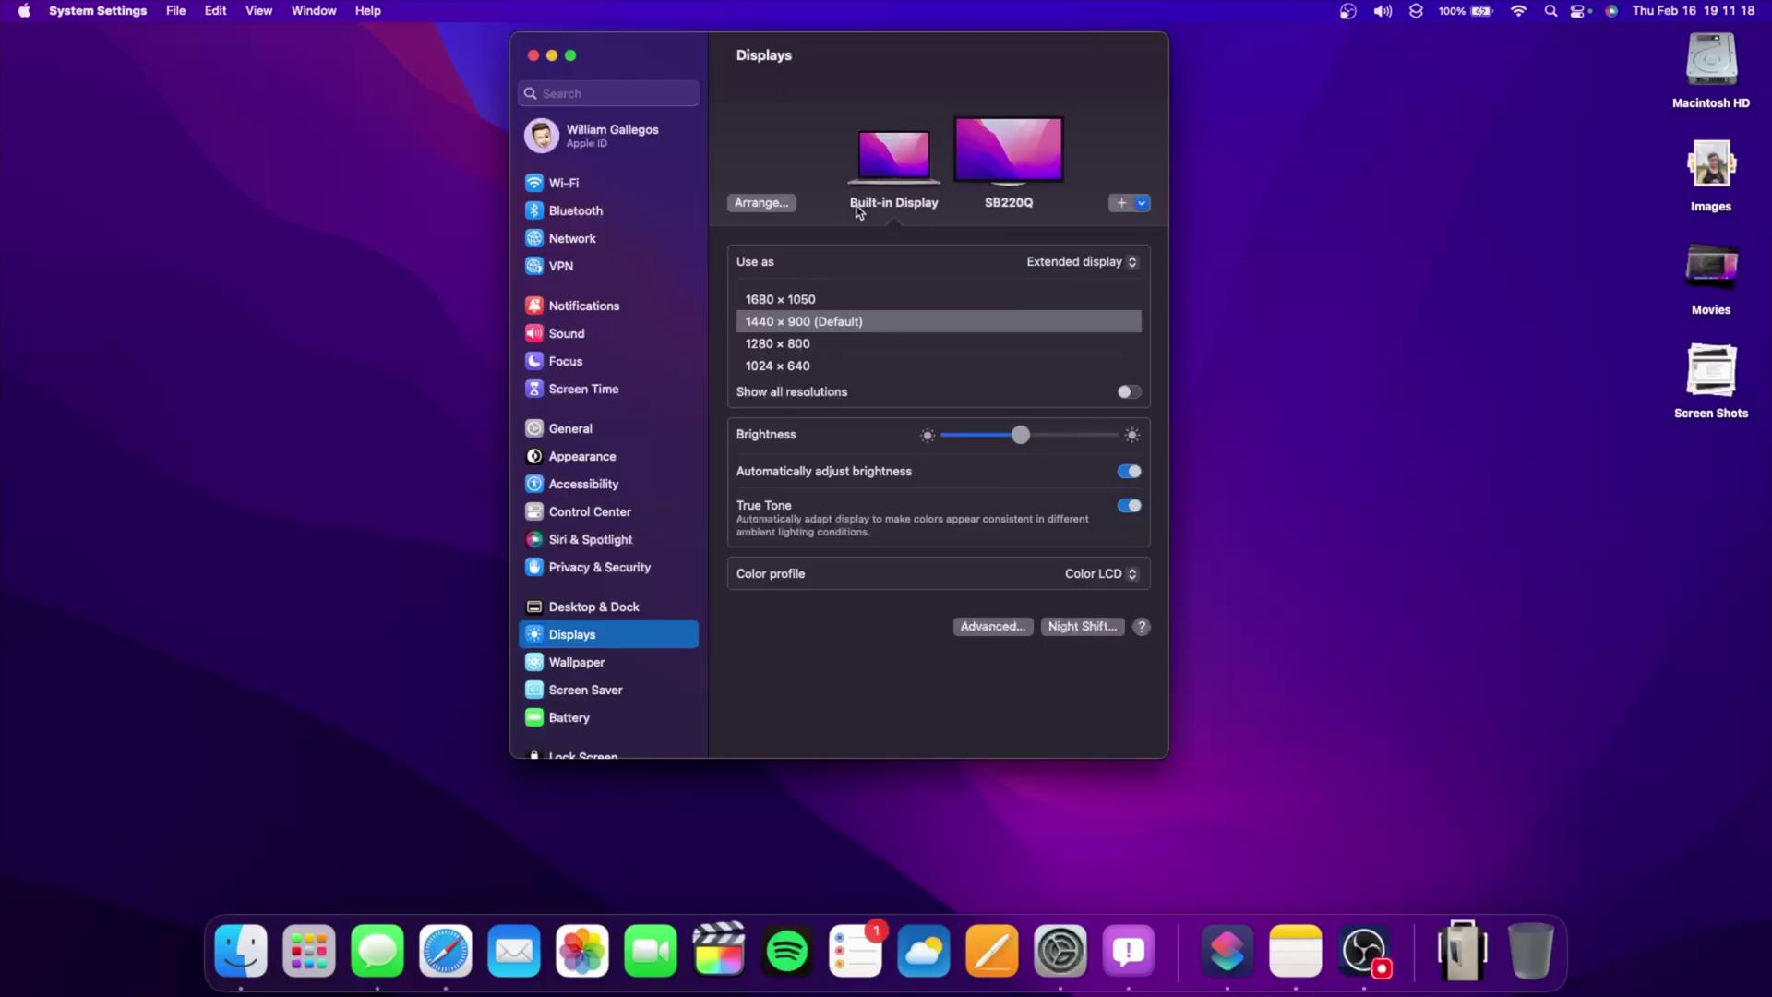
{"action": "left_click", "coordinate": [982, 627]}
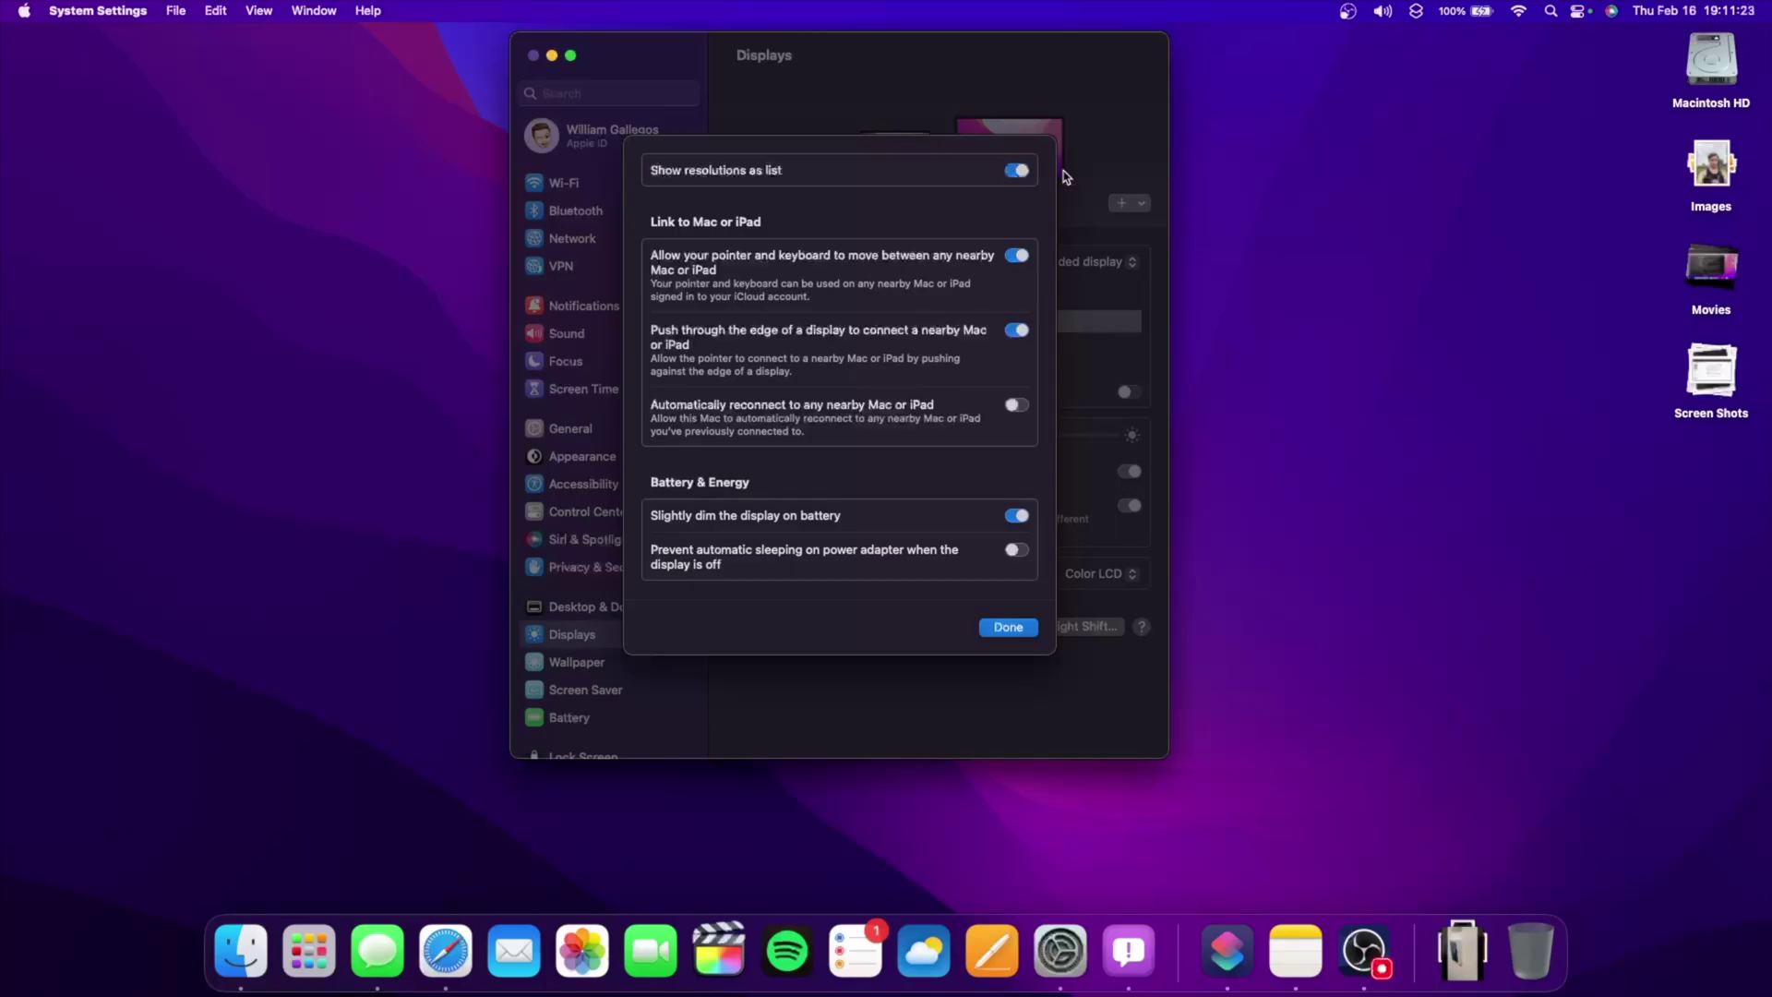
{"action": "left_click", "coordinate": [1018, 174]}
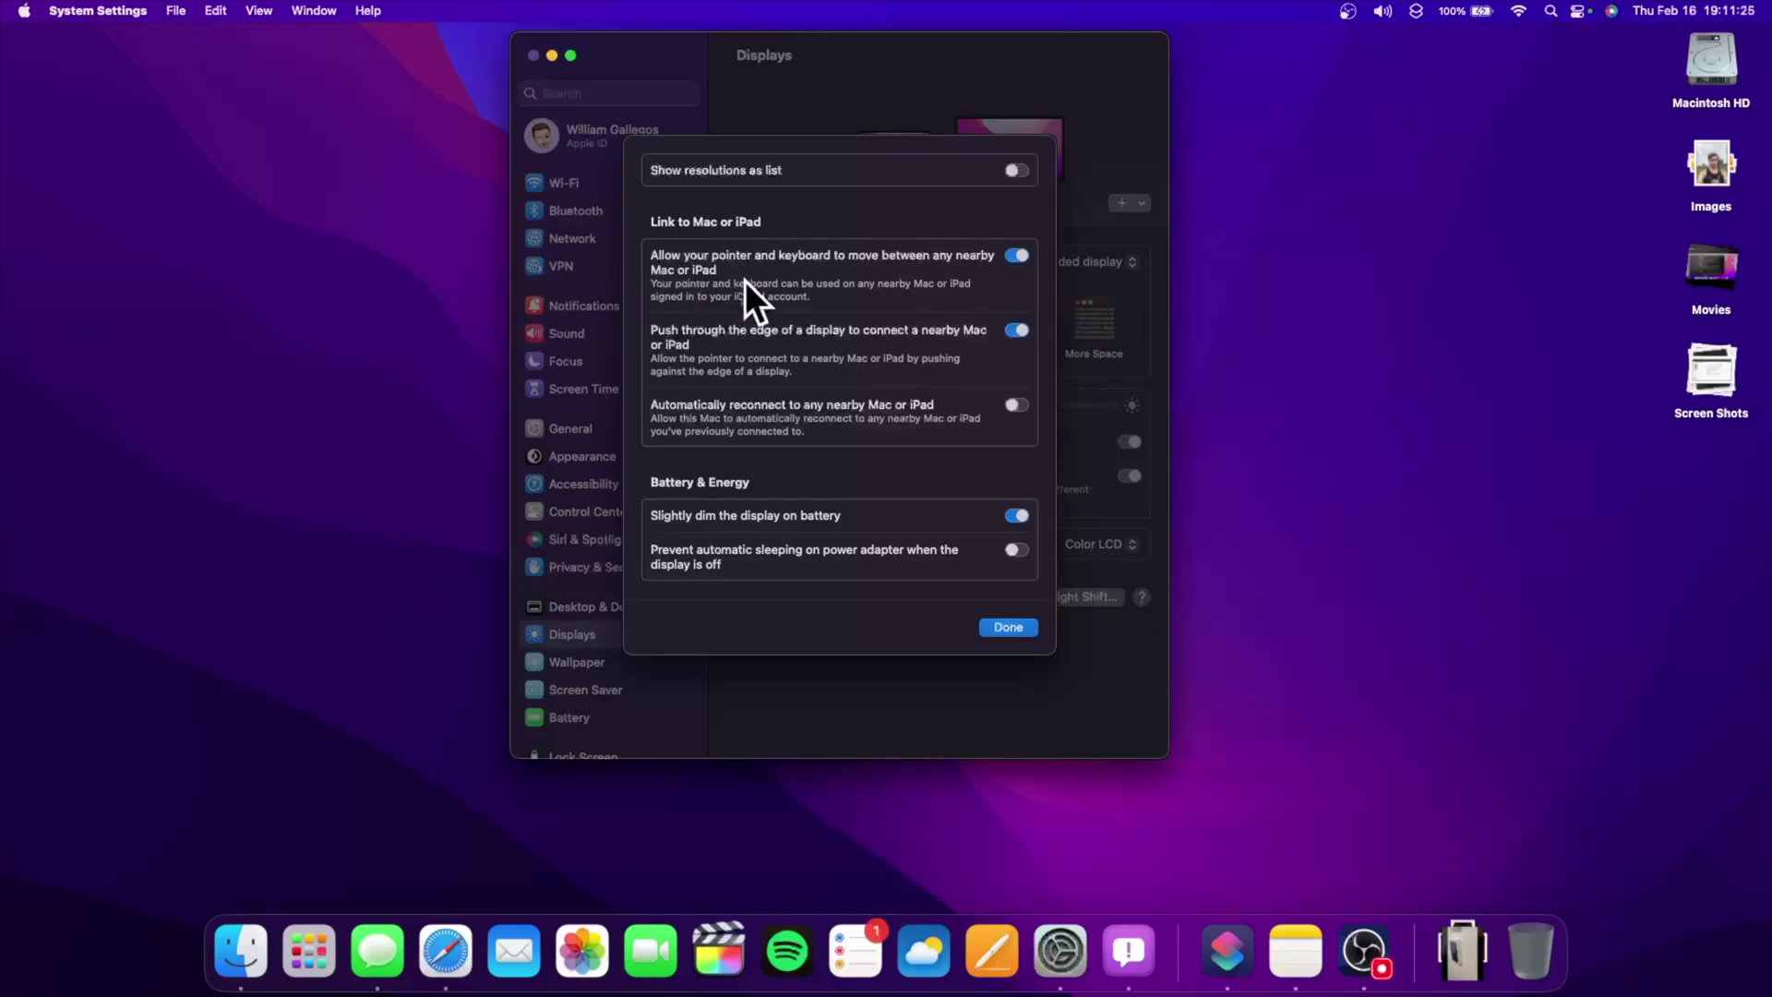
{"action": "left_click", "coordinate": [1002, 631]}
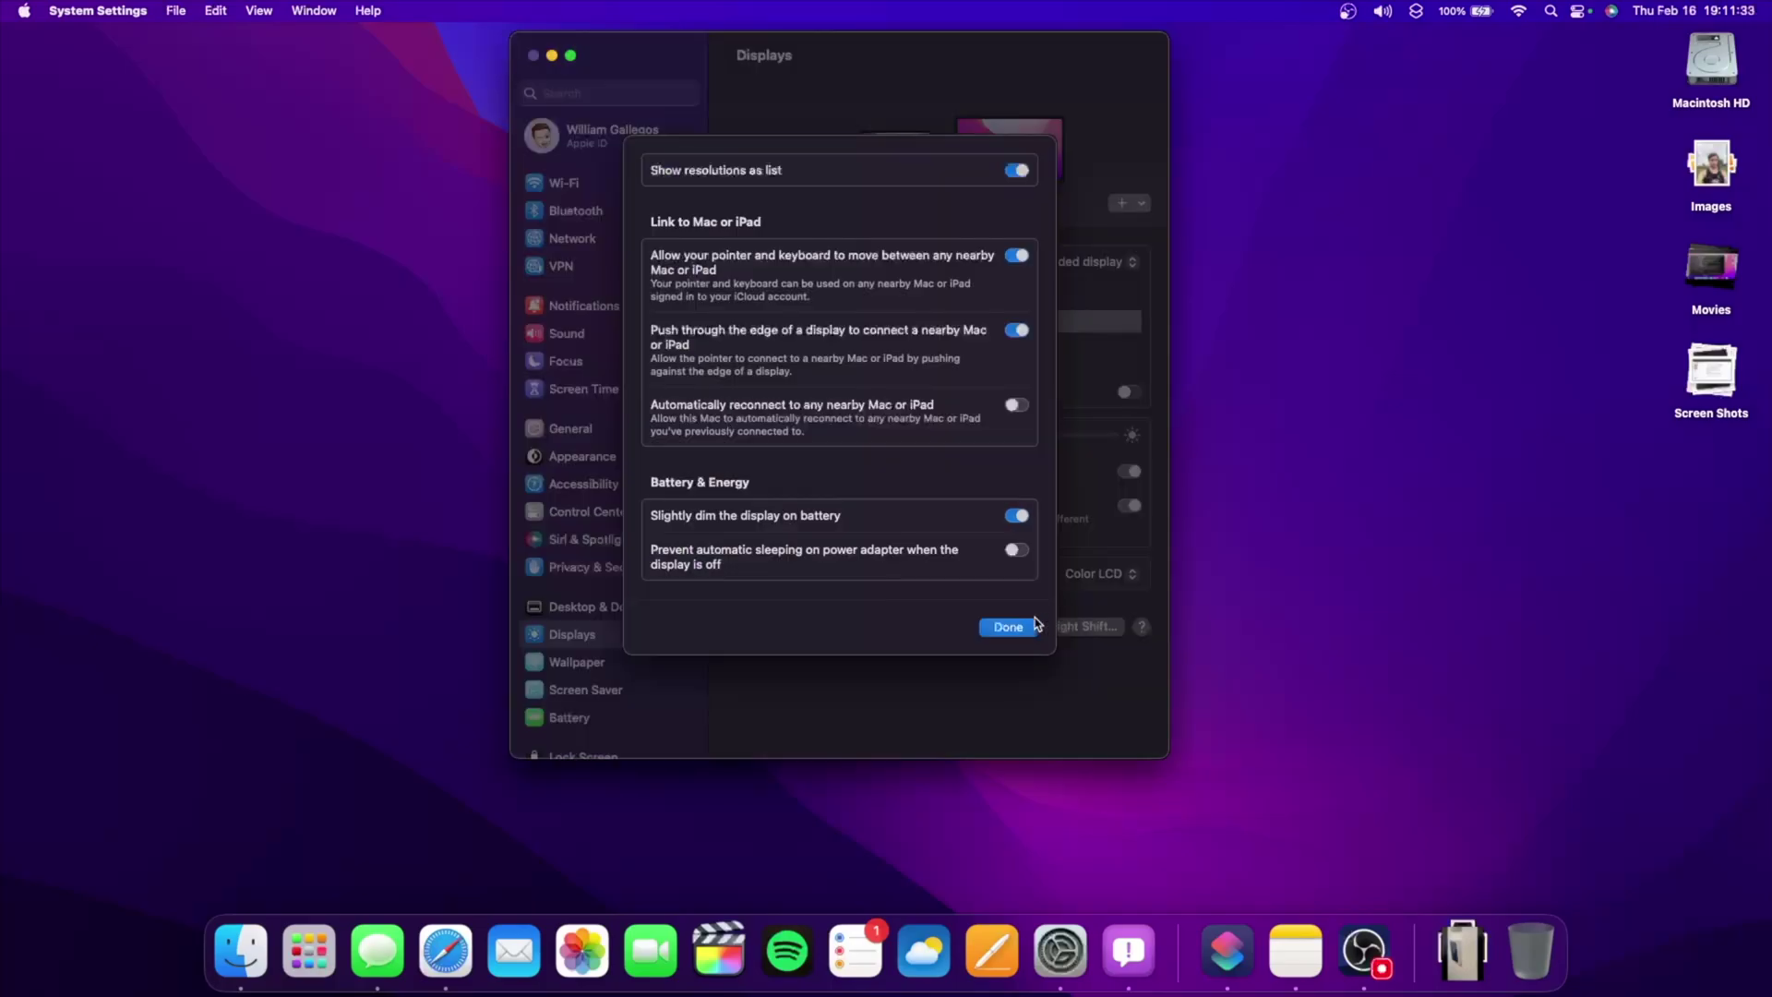
{"action": "left_click", "coordinate": [1010, 628]}
{"action": "left_click", "coordinate": [1130, 392]}
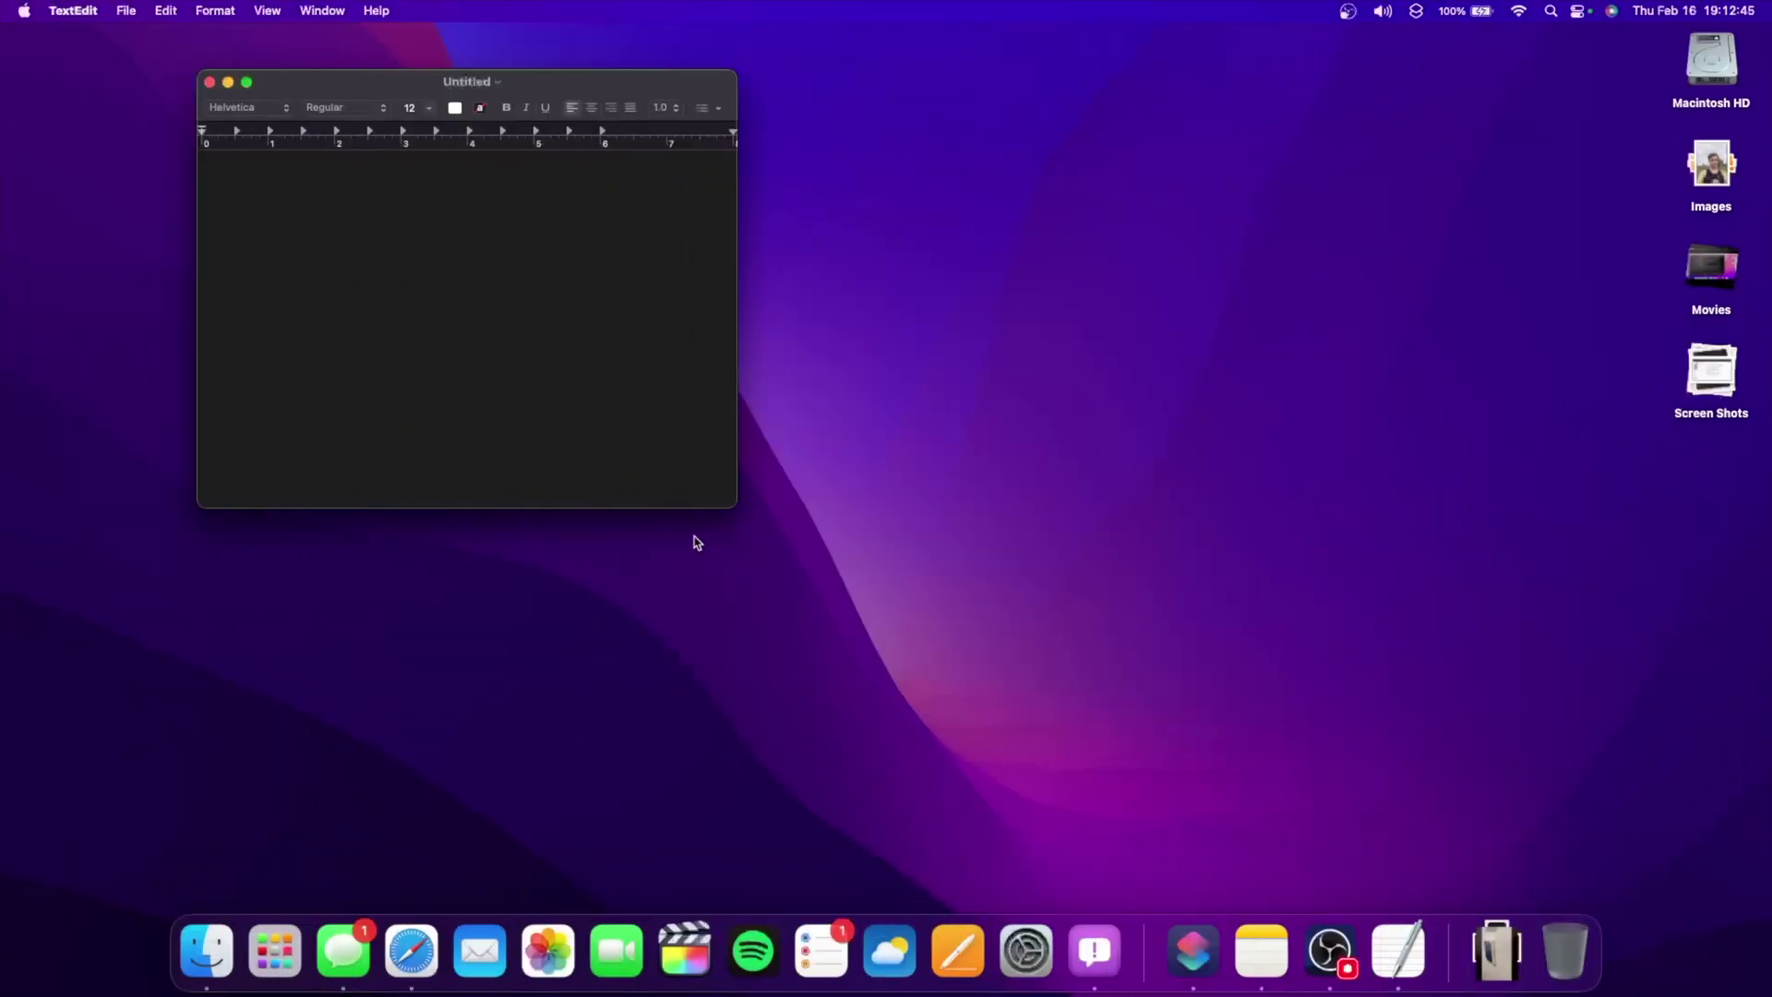
Insert the pink heart emoji and set it to 144 point
{"action": "key", "text": "ctrl+super+space"}
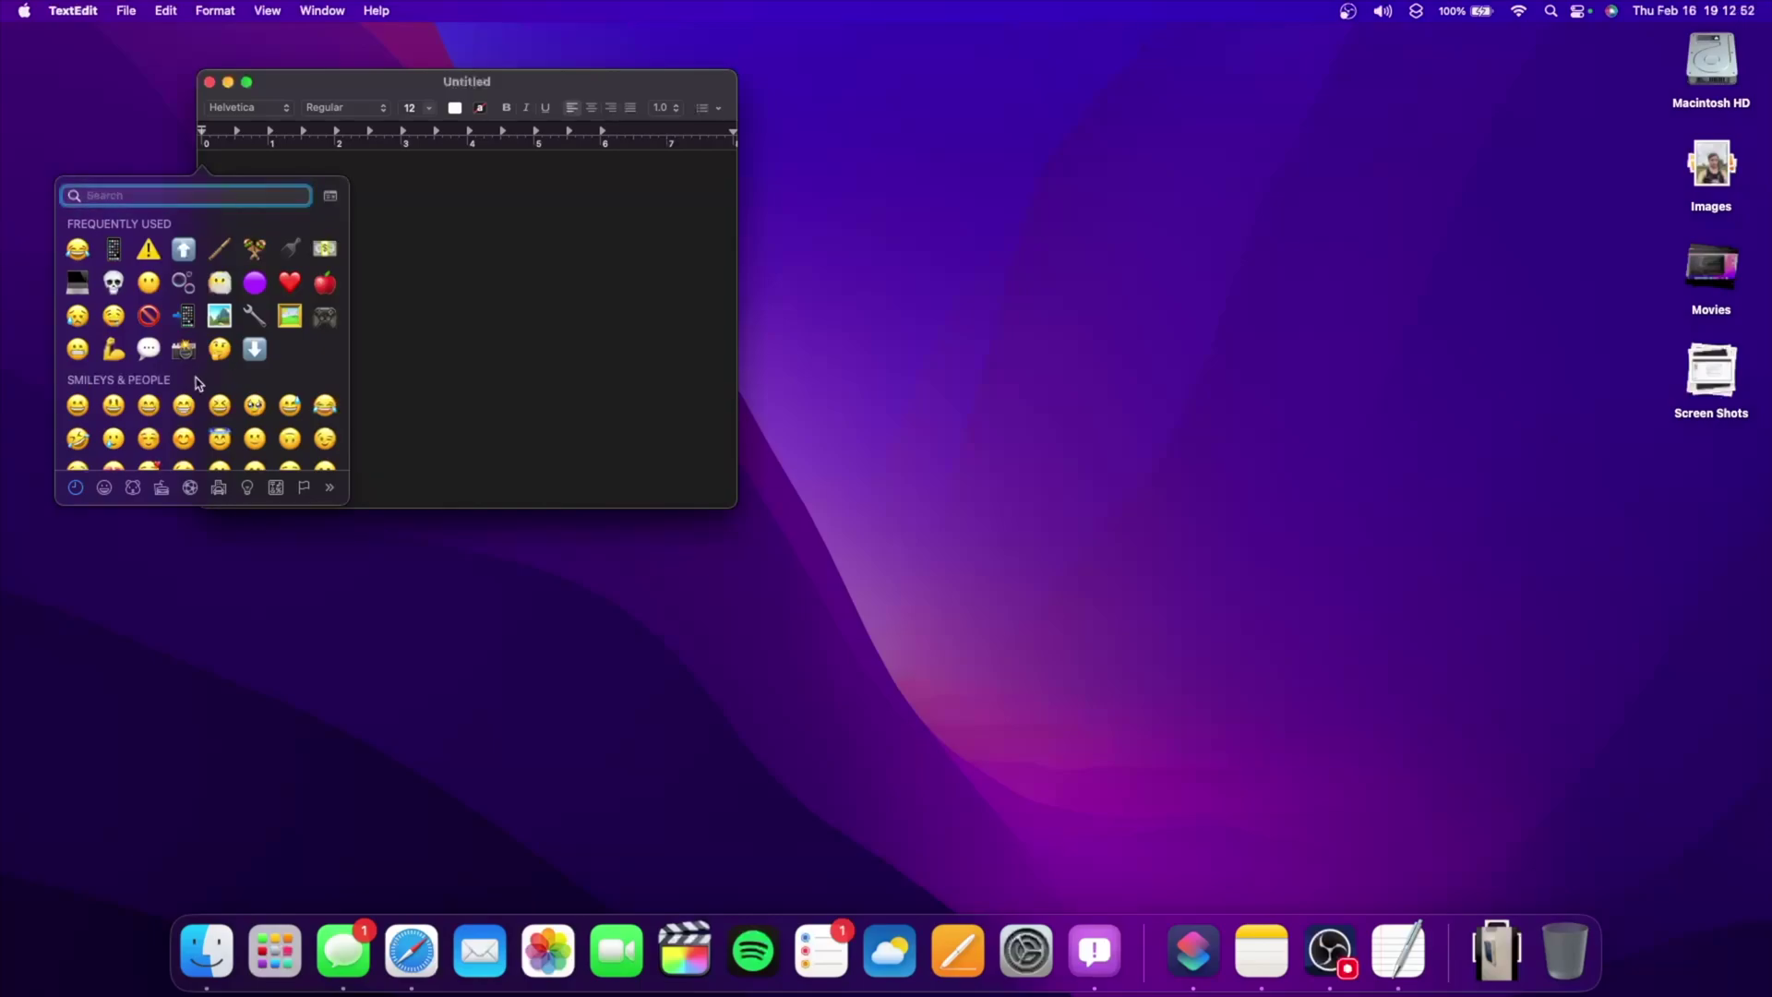
{"action": "scroll", "coordinate": [200, 378], "scroll_direction": "down", "scroll_amount": 5}
{"action": "scroll", "coordinate": [195, 381], "scroll_direction": "down", "scroll_amount": 10}
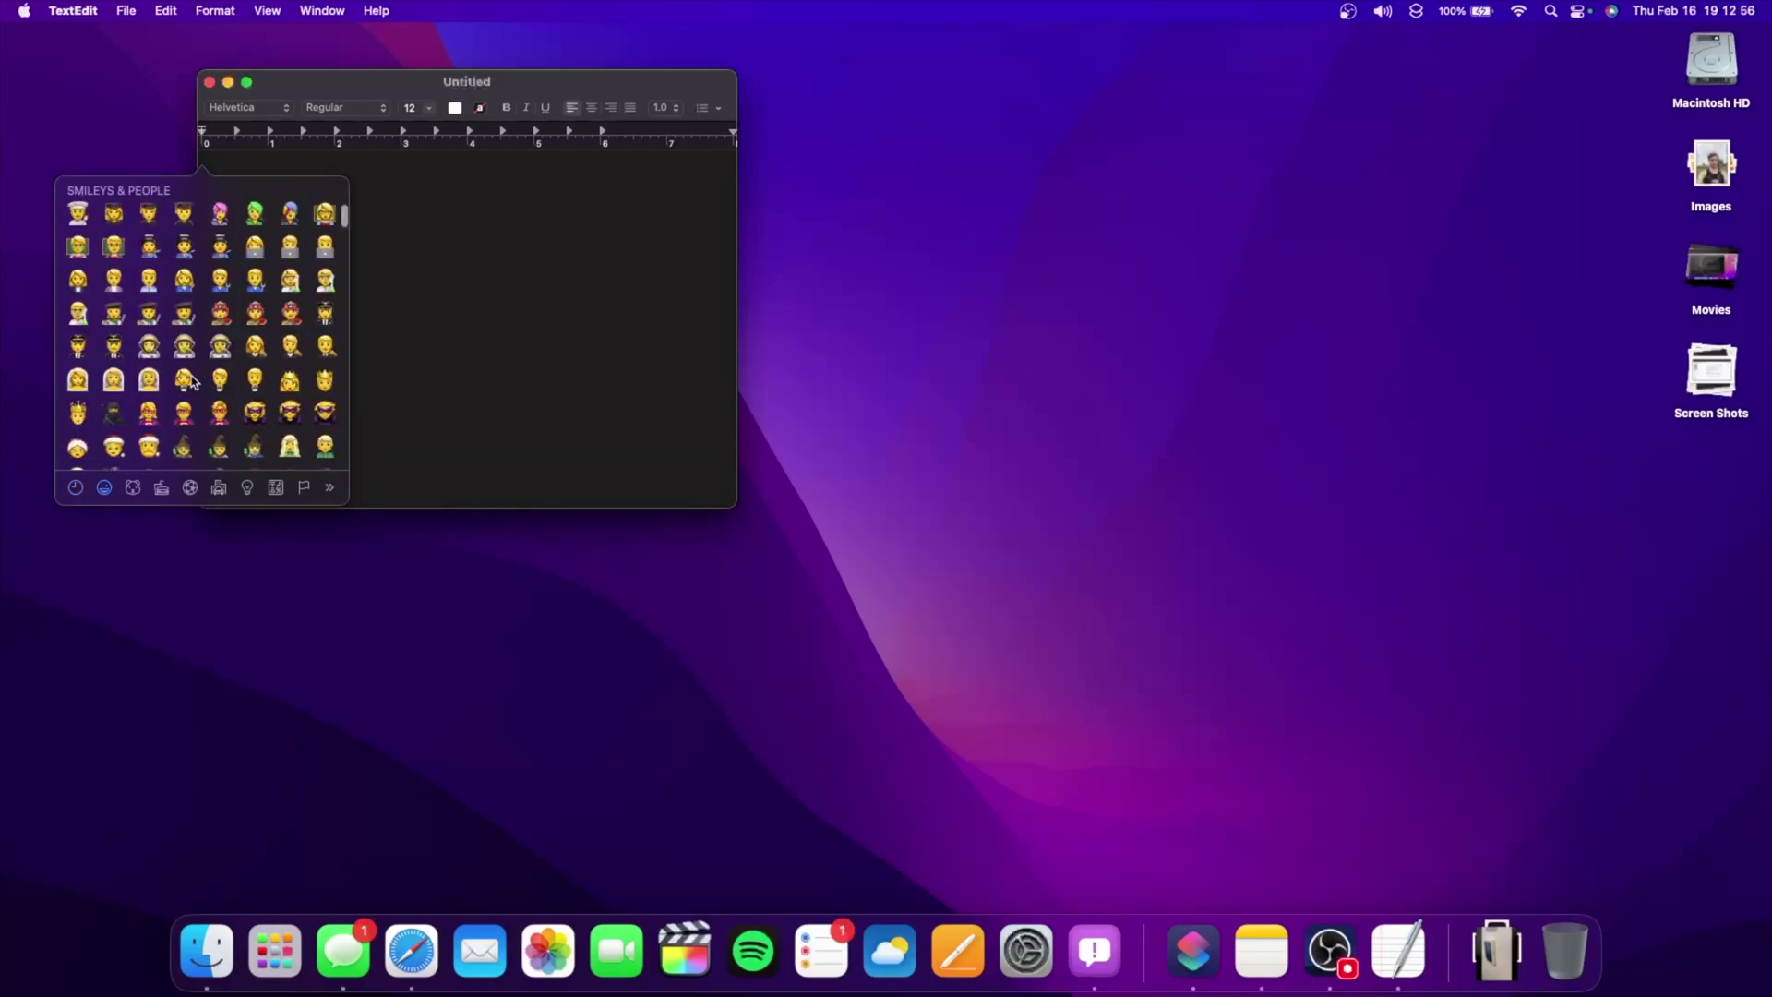
{"action": "type", "text": "pink heart"}
{"action": "key", "text": "Return"}
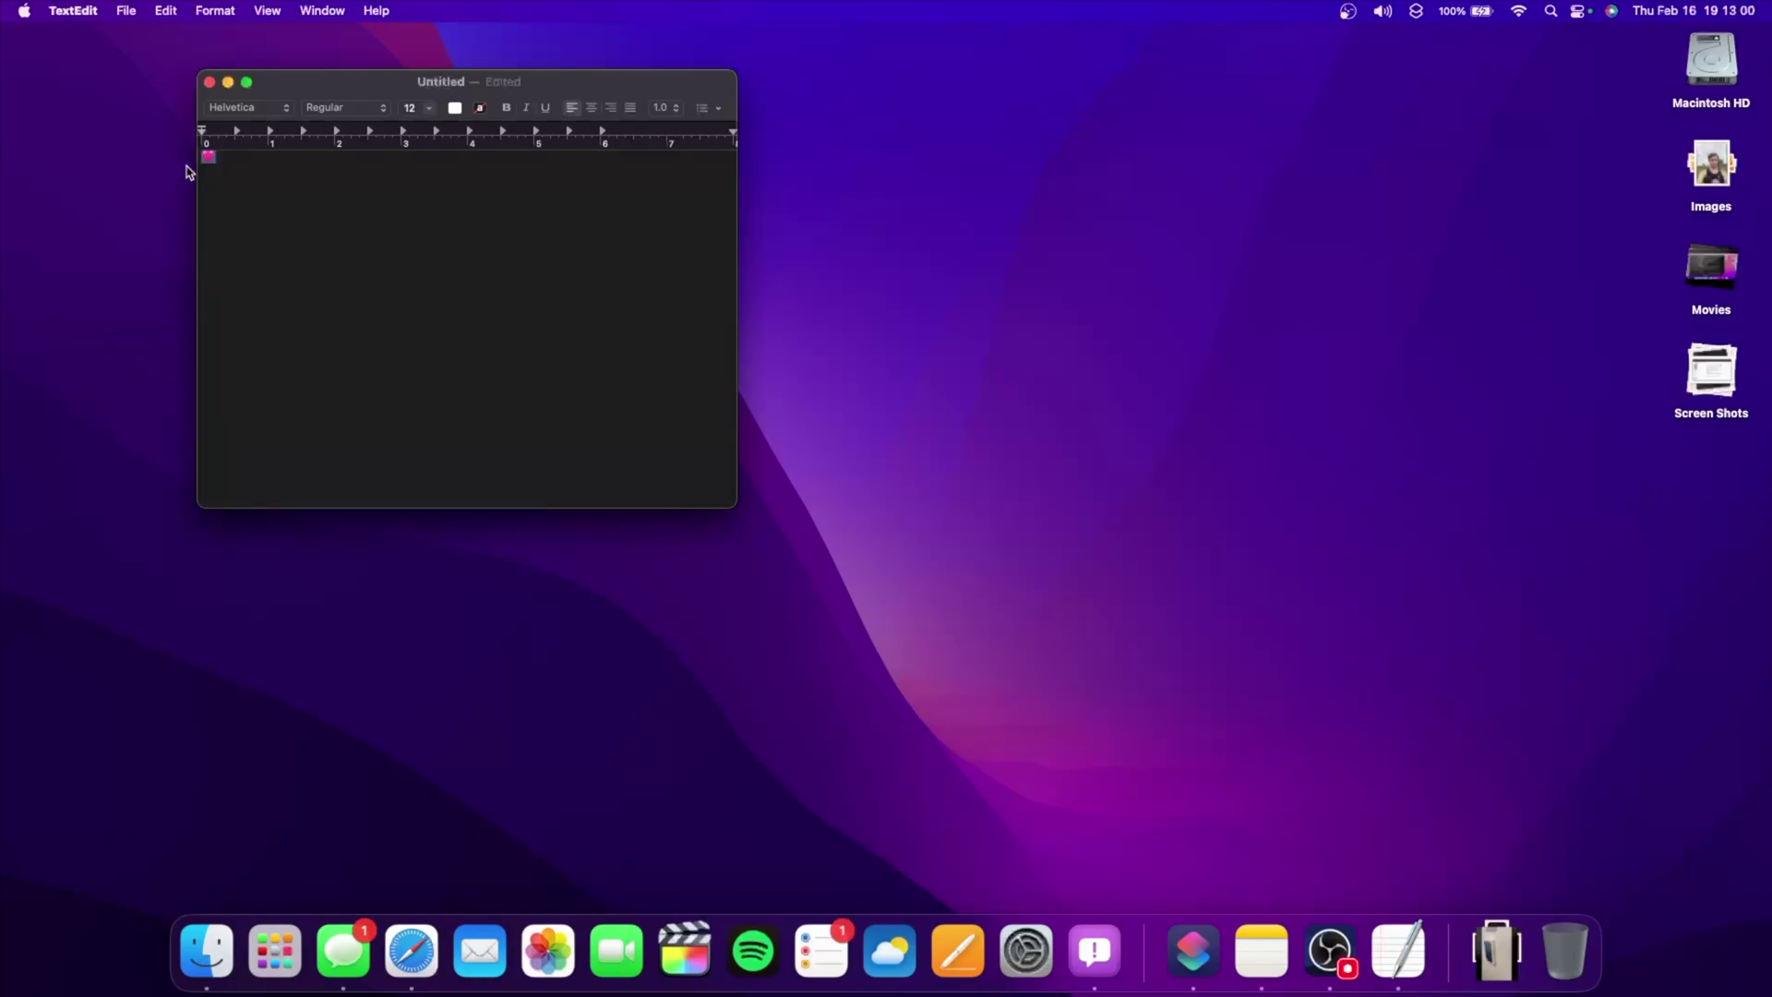
{"action": "left_click", "coordinate": [428, 107]}
{"action": "left_click", "coordinate": [432, 334]}
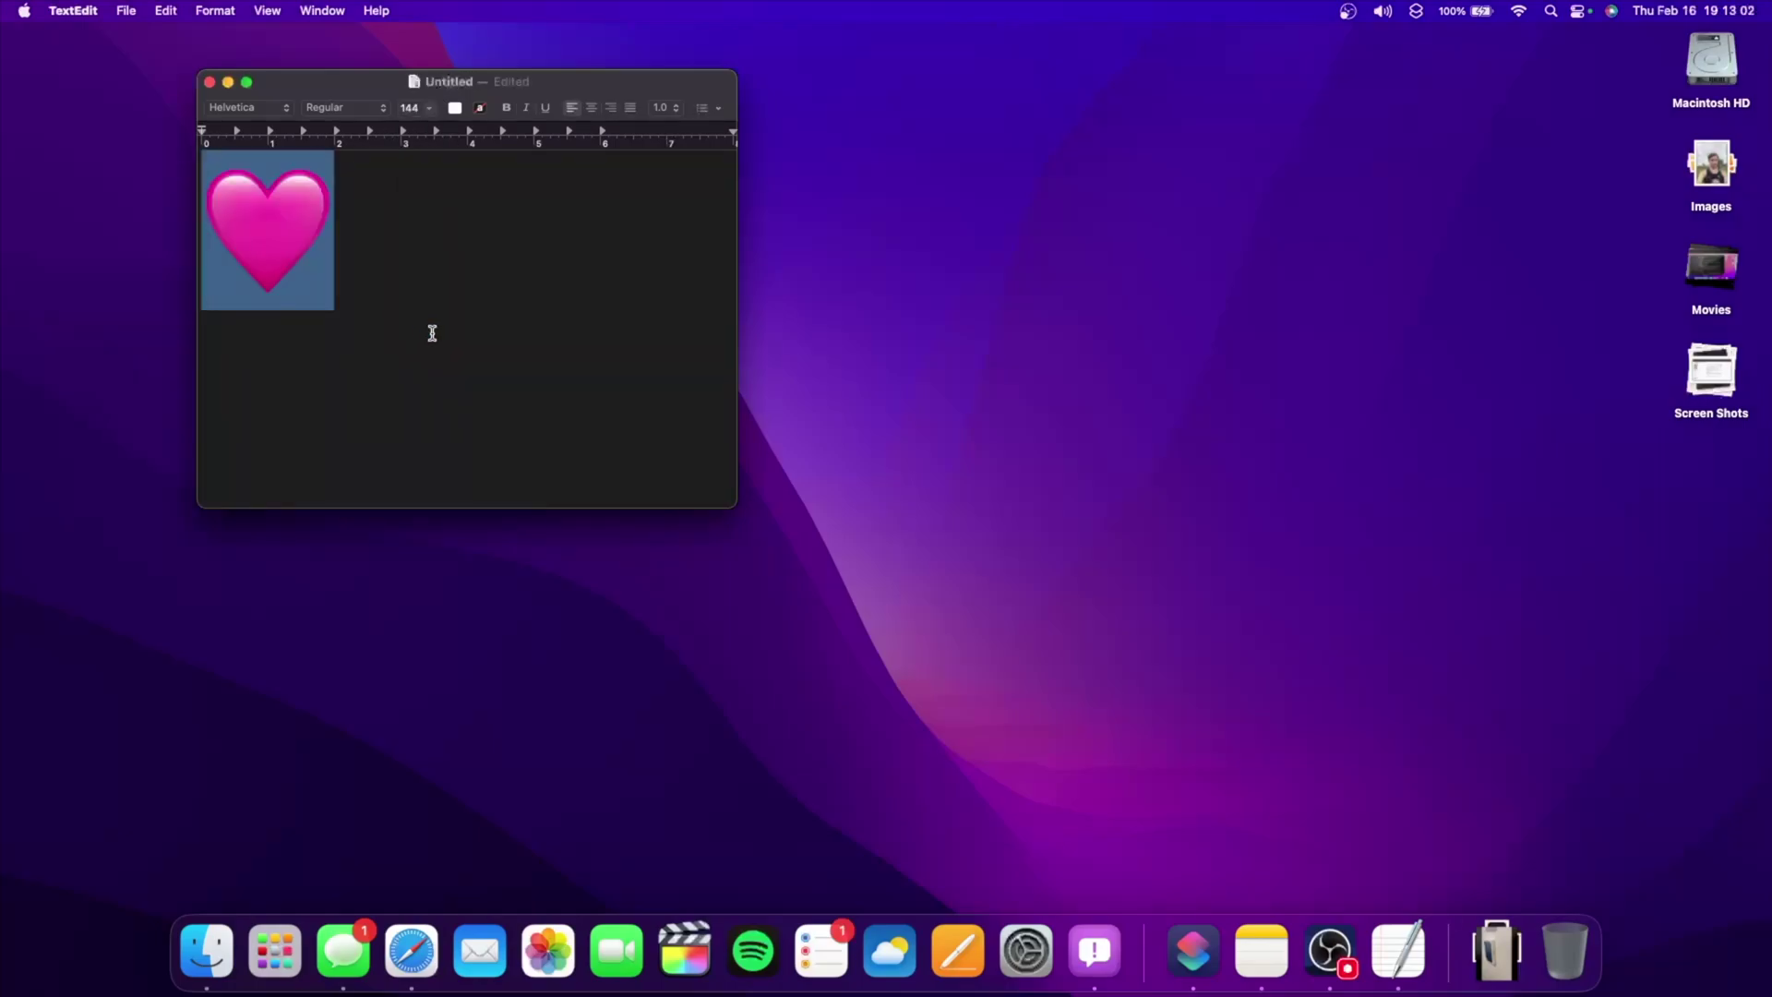
{"action": "left_click", "coordinate": [411, 265]}
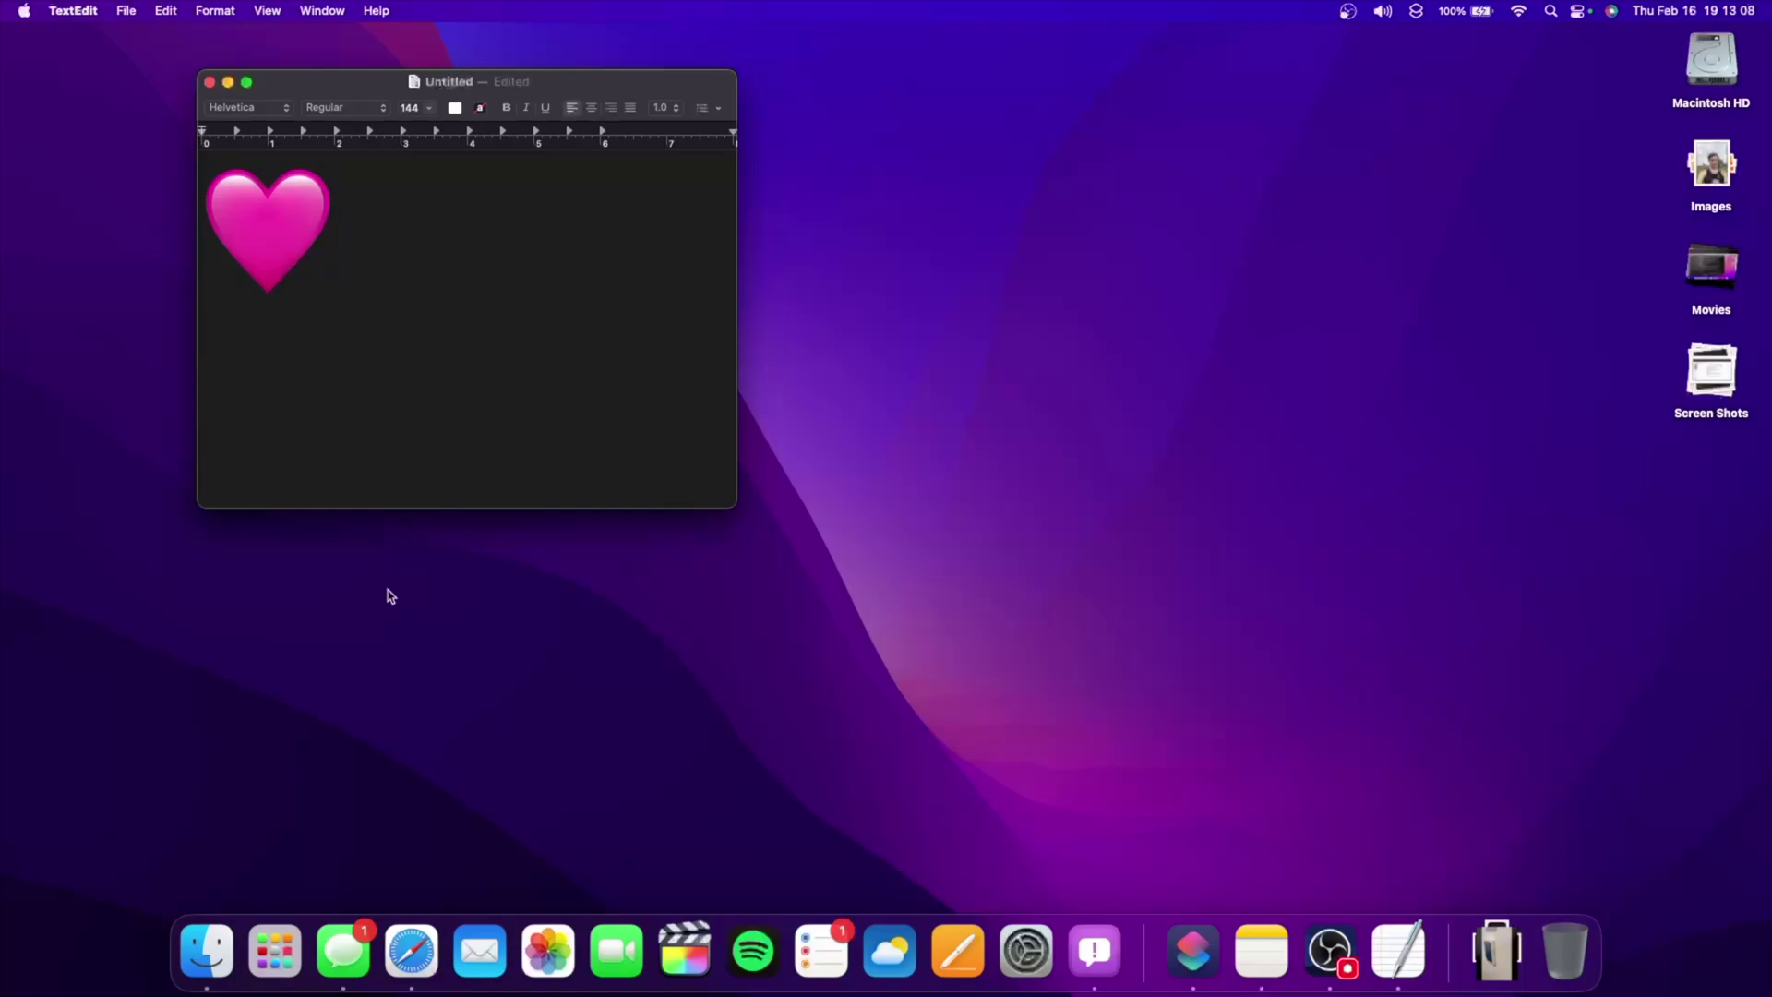
Enlarge the window to full screen and click among the shaking face, grey heart, donkey and moose emoji
{"action": "left_click_drag", "start_coordinate": [736, 505], "coordinate": [1740, 938]}
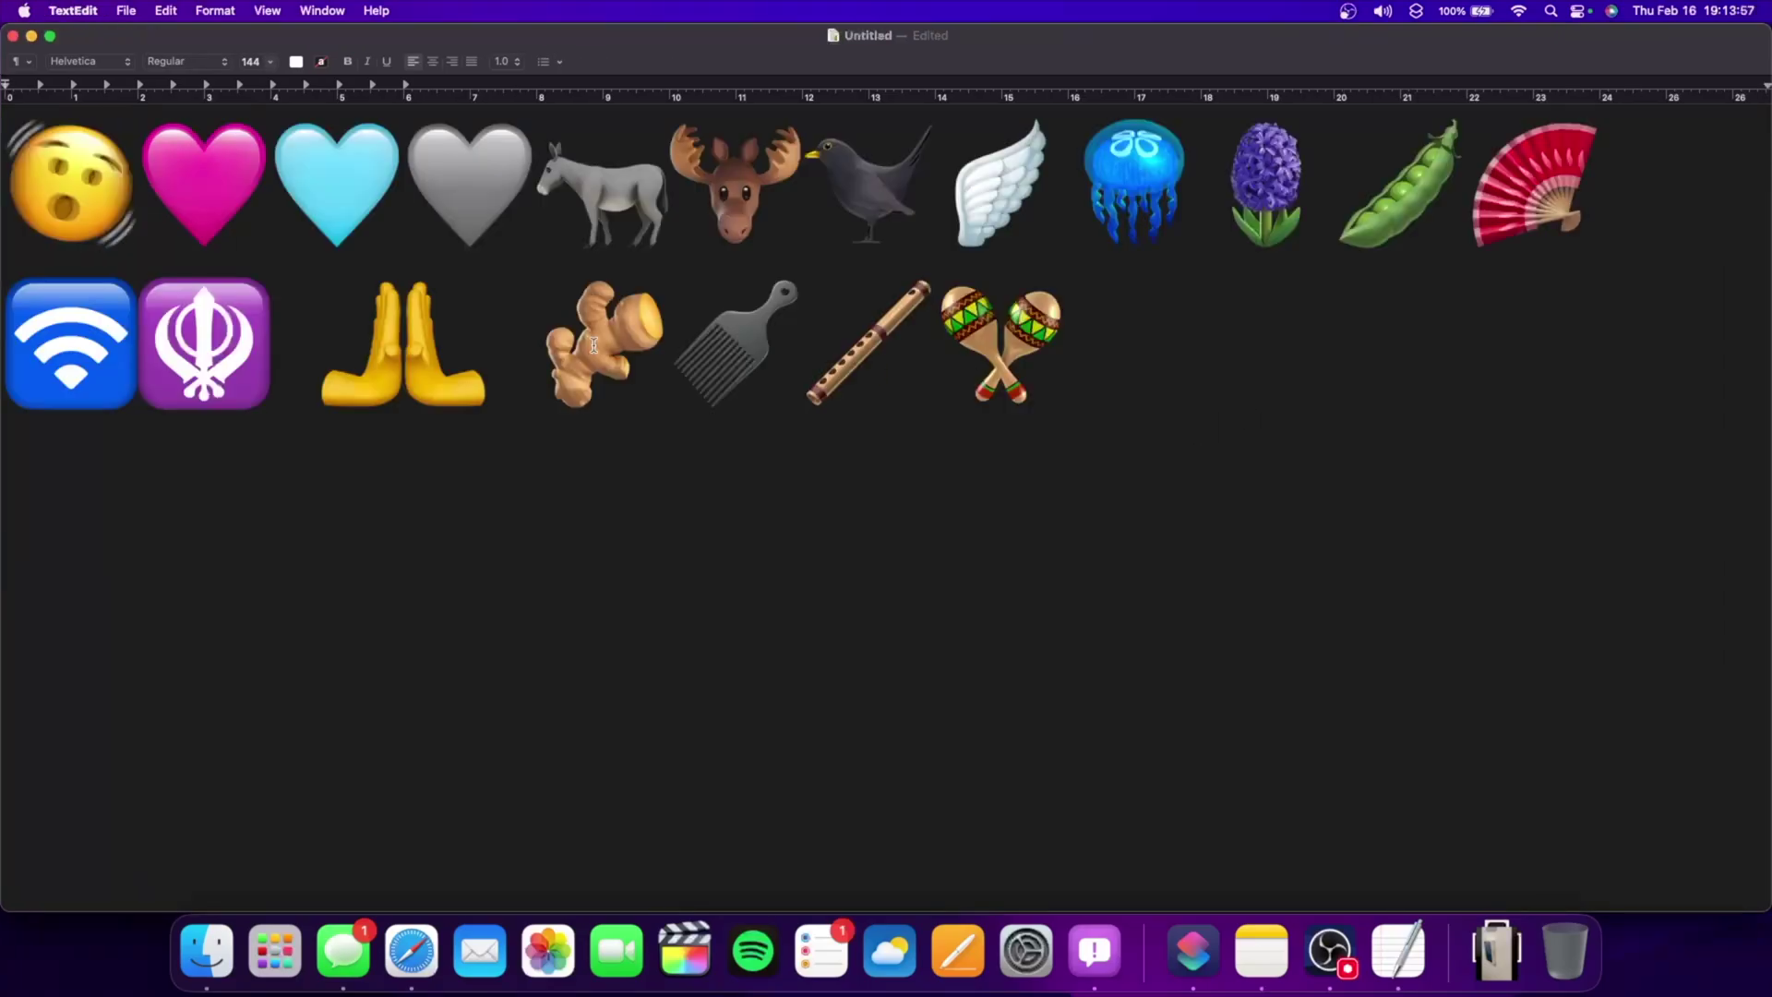
{"action": "left_click_drag", "start_coordinate": [30, 184], "coordinate": [486, 166]}
{"action": "left_click", "coordinate": [46, 180]}
{"action": "left_click", "coordinate": [523, 175]}
{"action": "left_click", "coordinate": [659, 195], "text": "shift"}
{"action": "left_click", "coordinate": [793, 185]}
Launch Home and check the accessories for software updates in Home Settings
{"action": "key", "text": "F4"}
{"action": "left_click", "coordinate": [867, 677]}
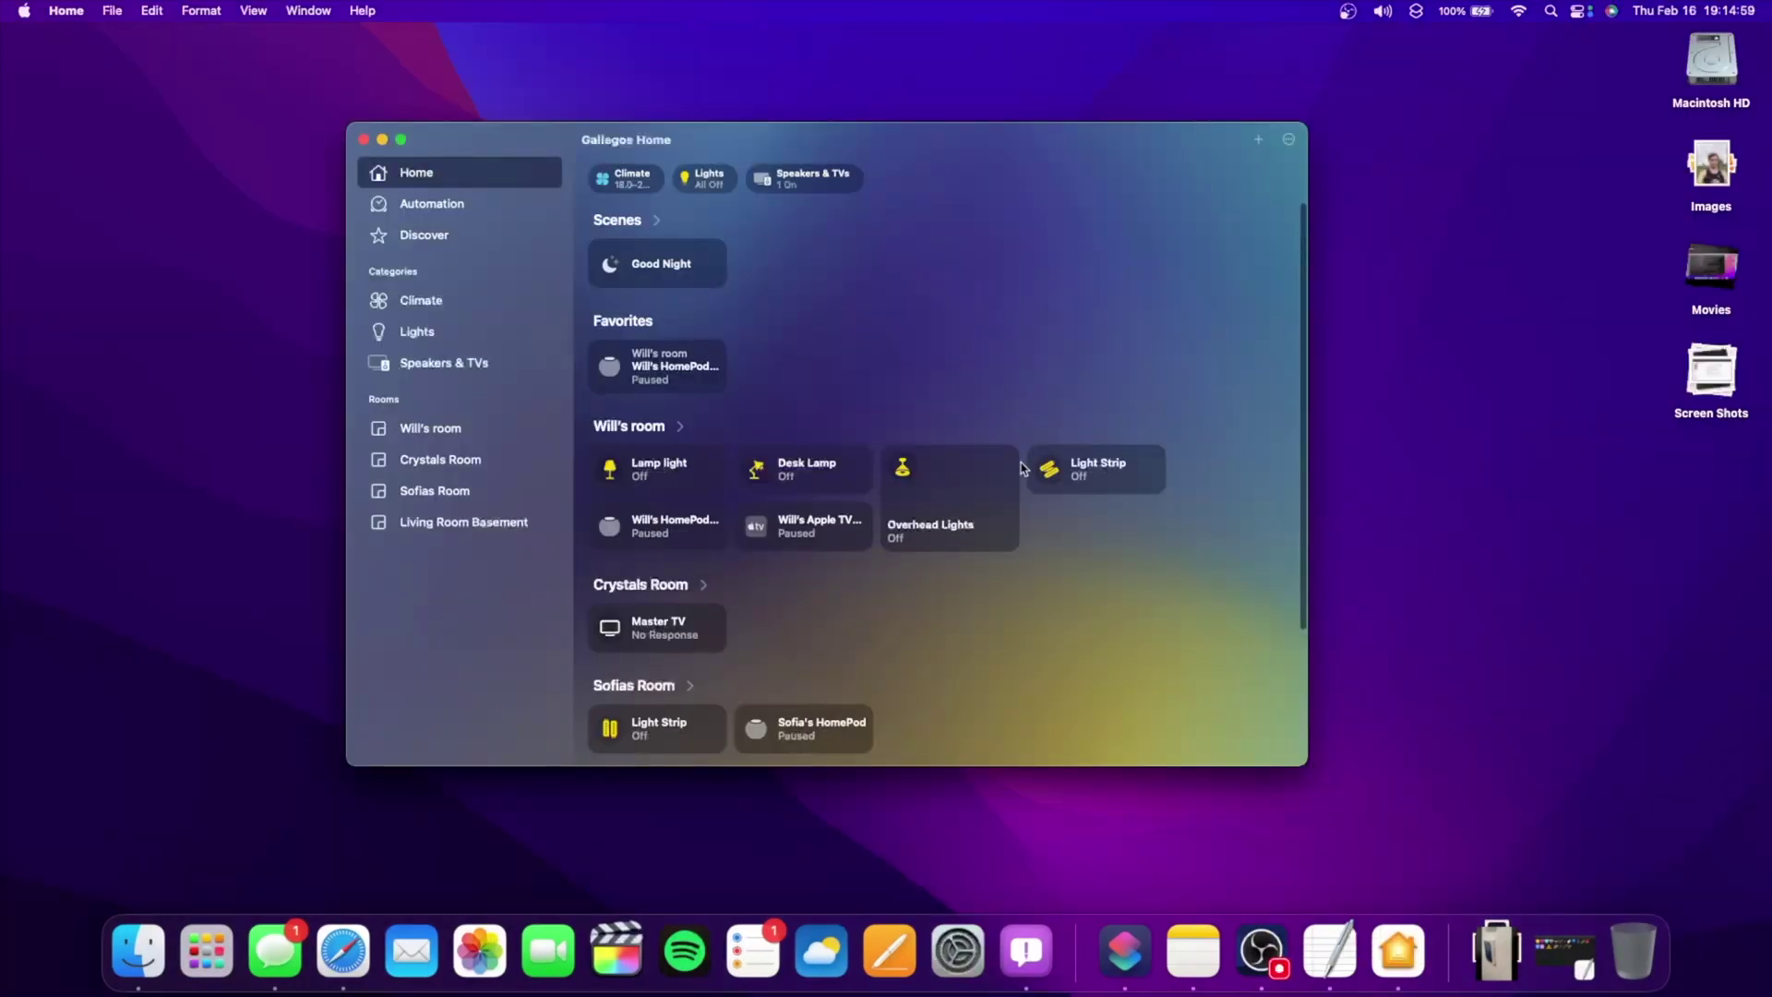
{"action": "left_click", "coordinate": [1288, 139]}
{"action": "left_click", "coordinate": [1290, 167]}
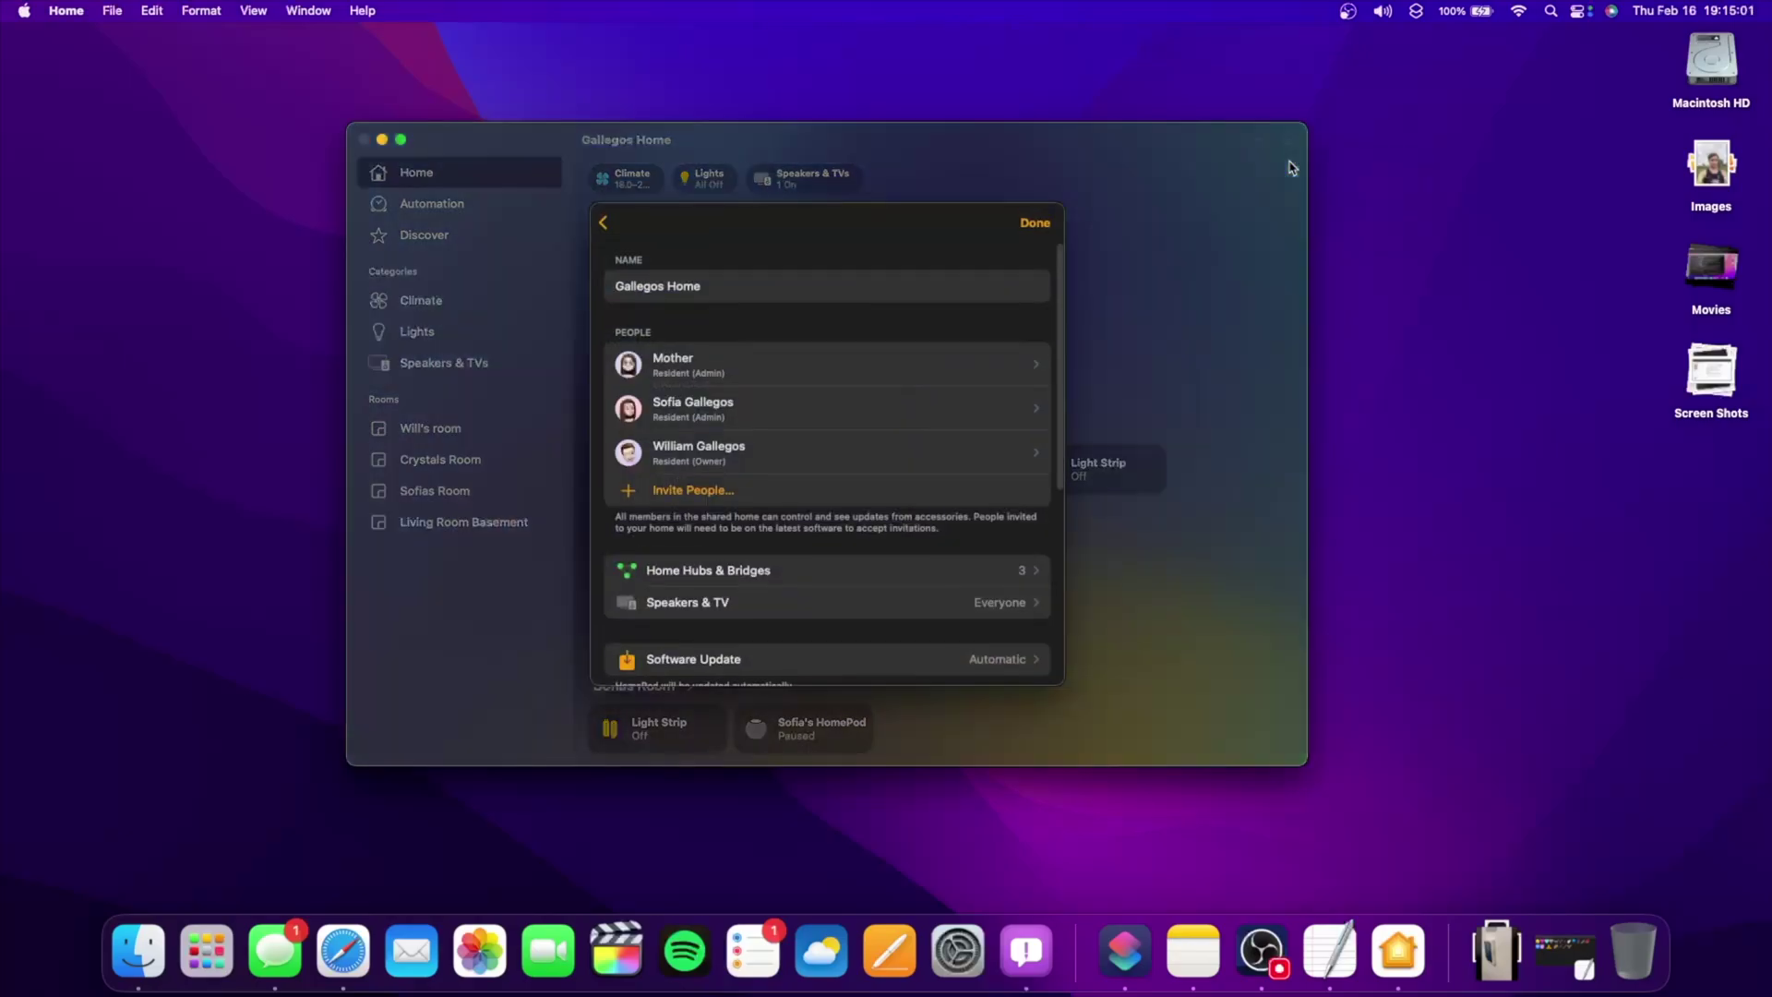
{"action": "scroll", "coordinate": [901, 560], "scroll_direction": "down", "scroll_amount": 5}
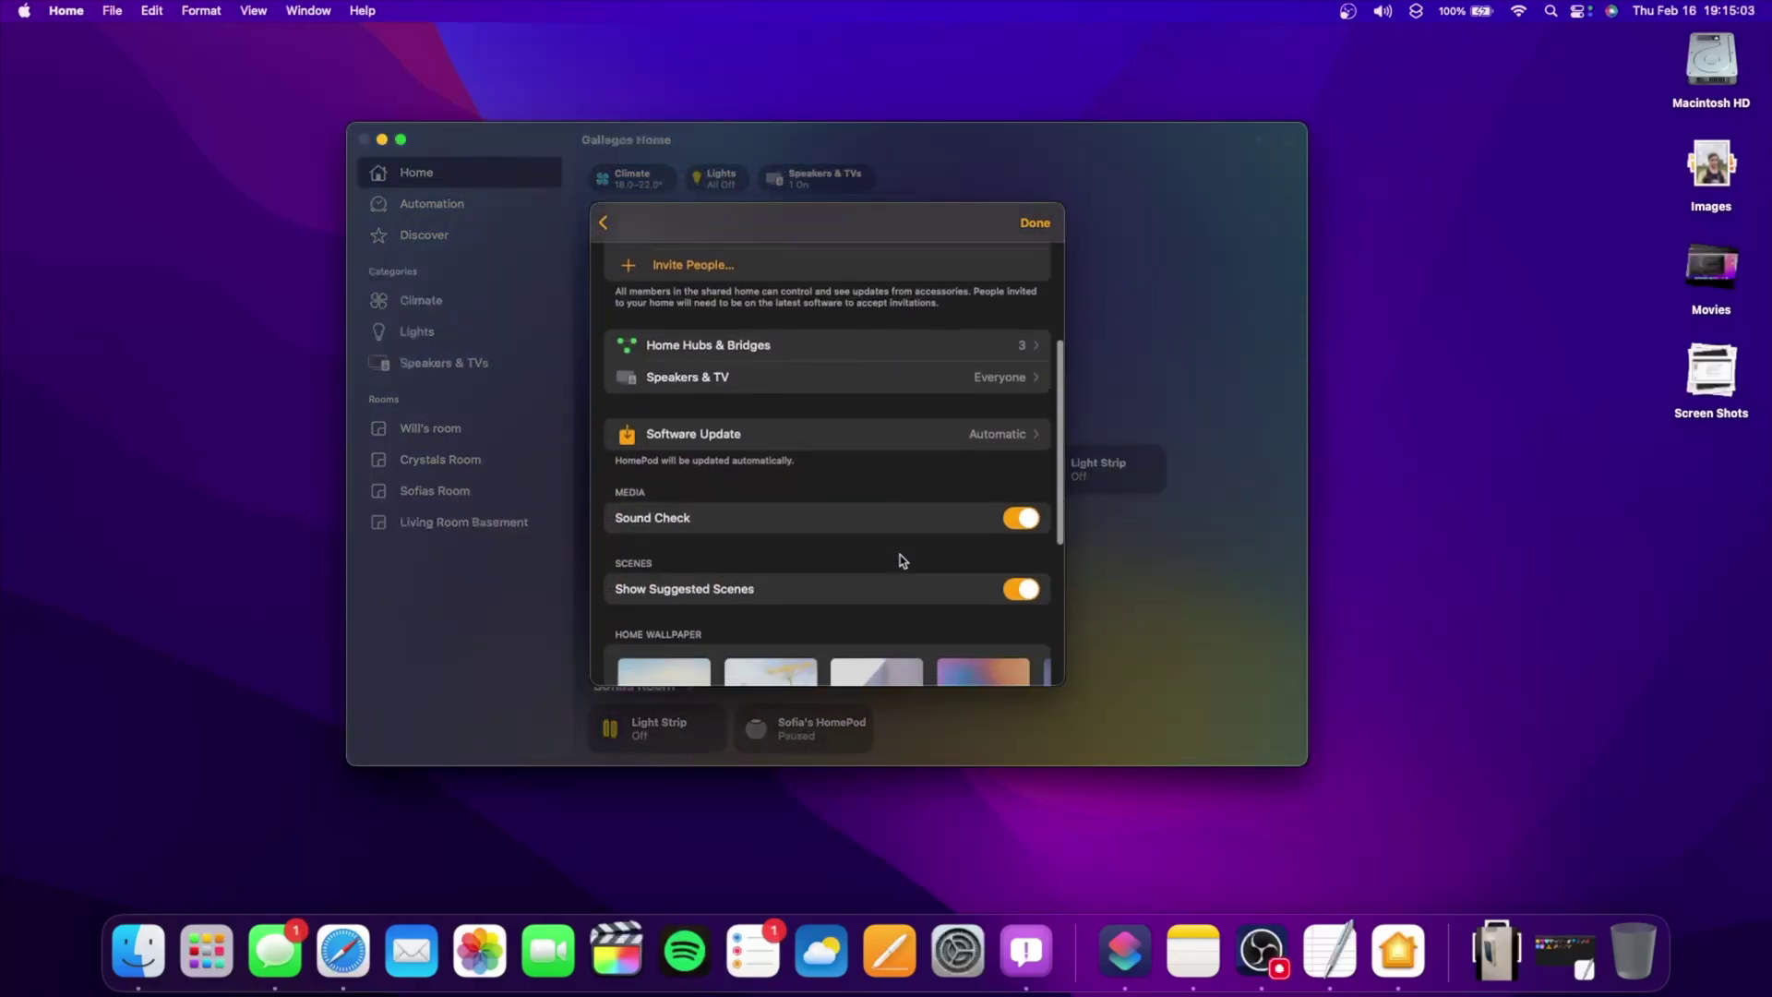
{"action": "left_click", "coordinate": [659, 434]}
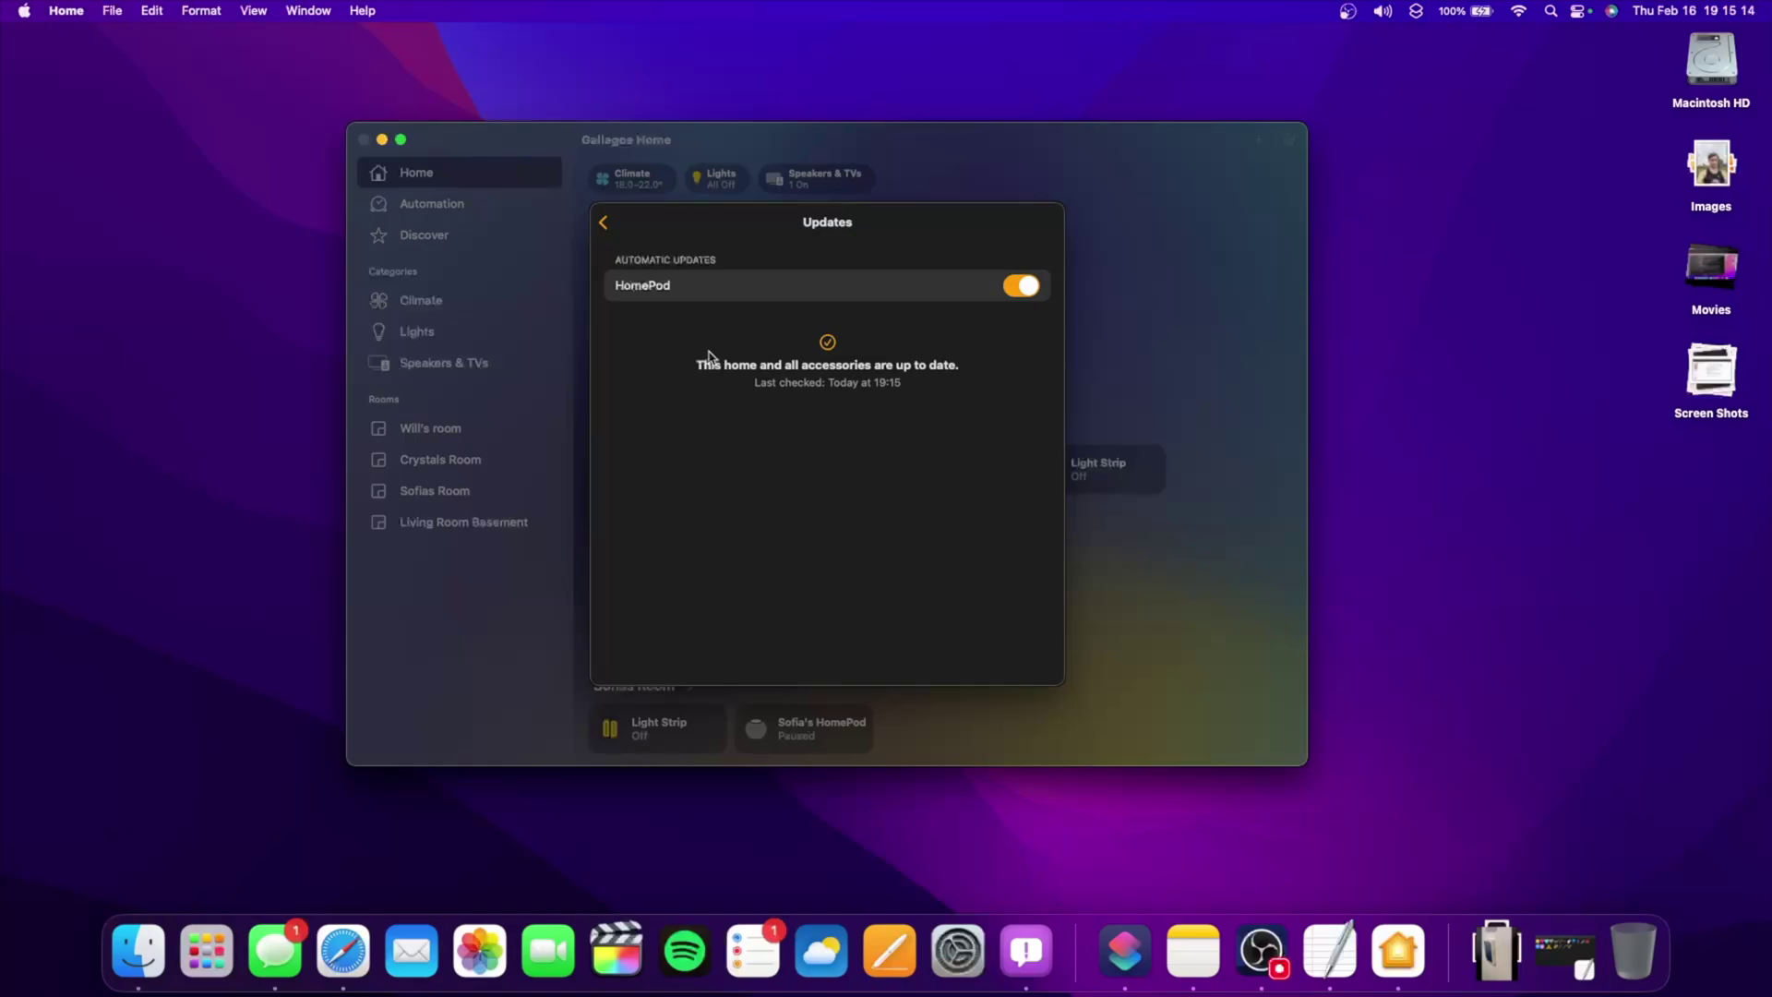
{"action": "left_click", "coordinate": [604, 224]}
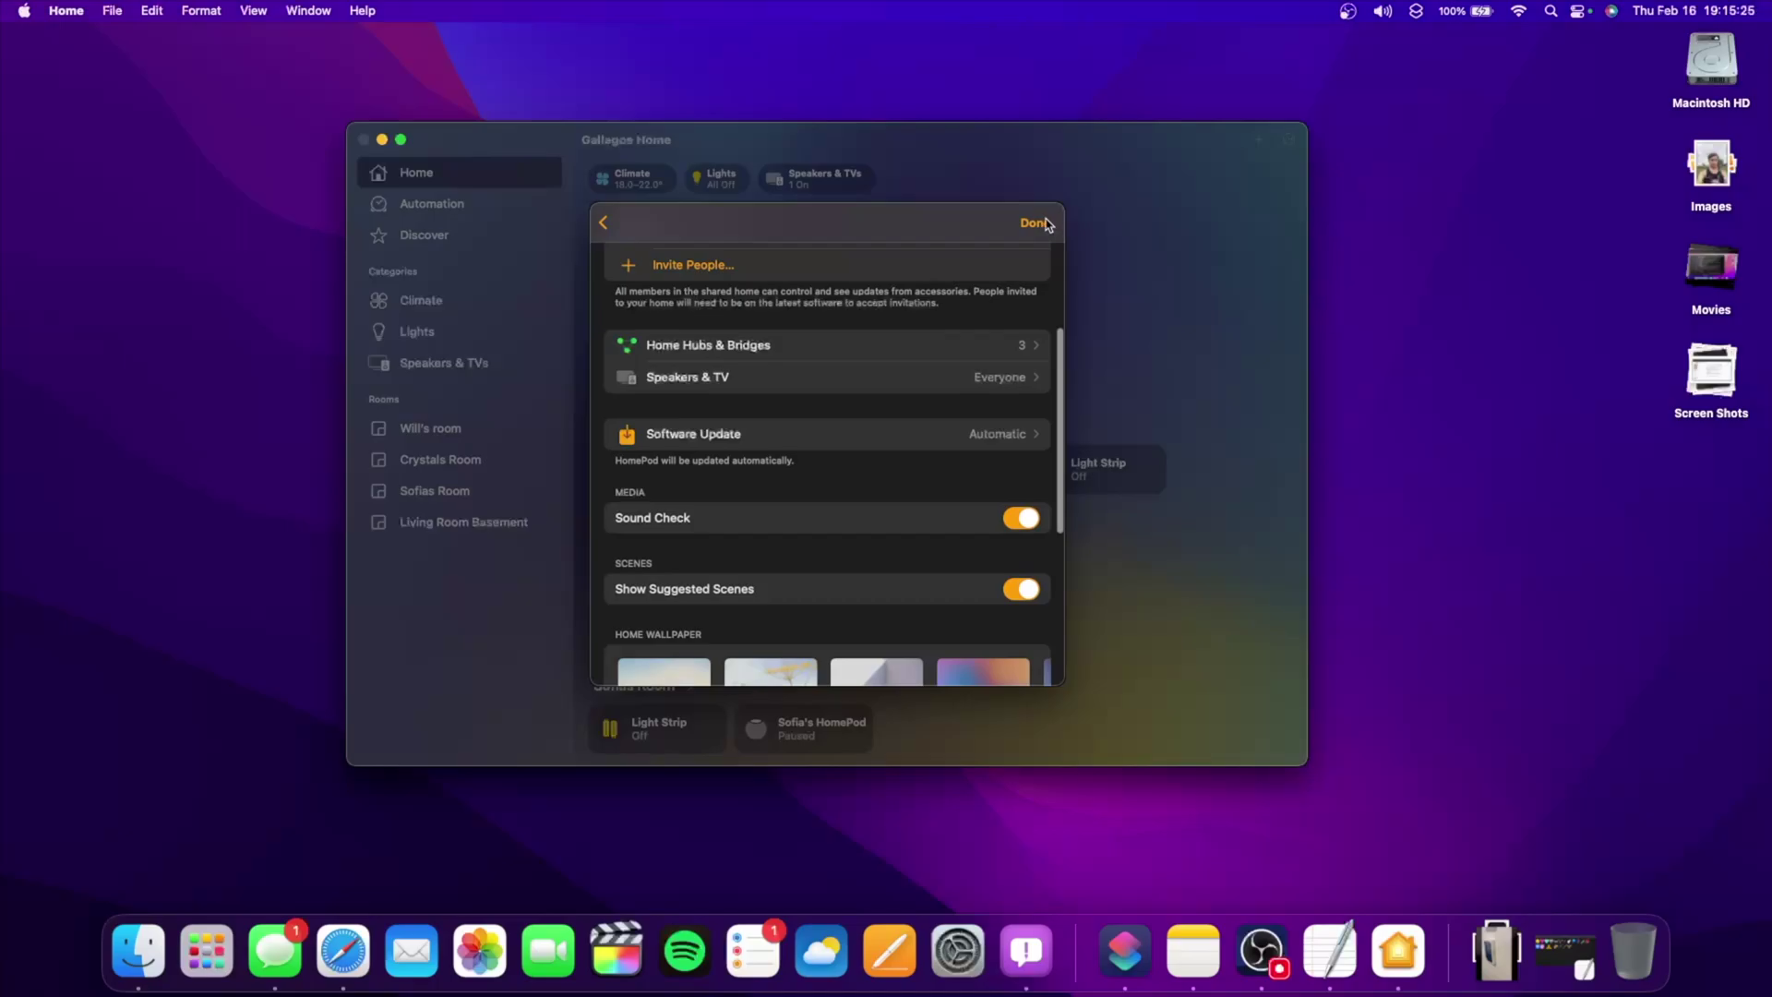
{"action": "left_click", "coordinate": [1033, 222]}
Reopen Home Settings and view the home's three hubs and bridges
{"action": "left_click", "coordinate": [1289, 140]}
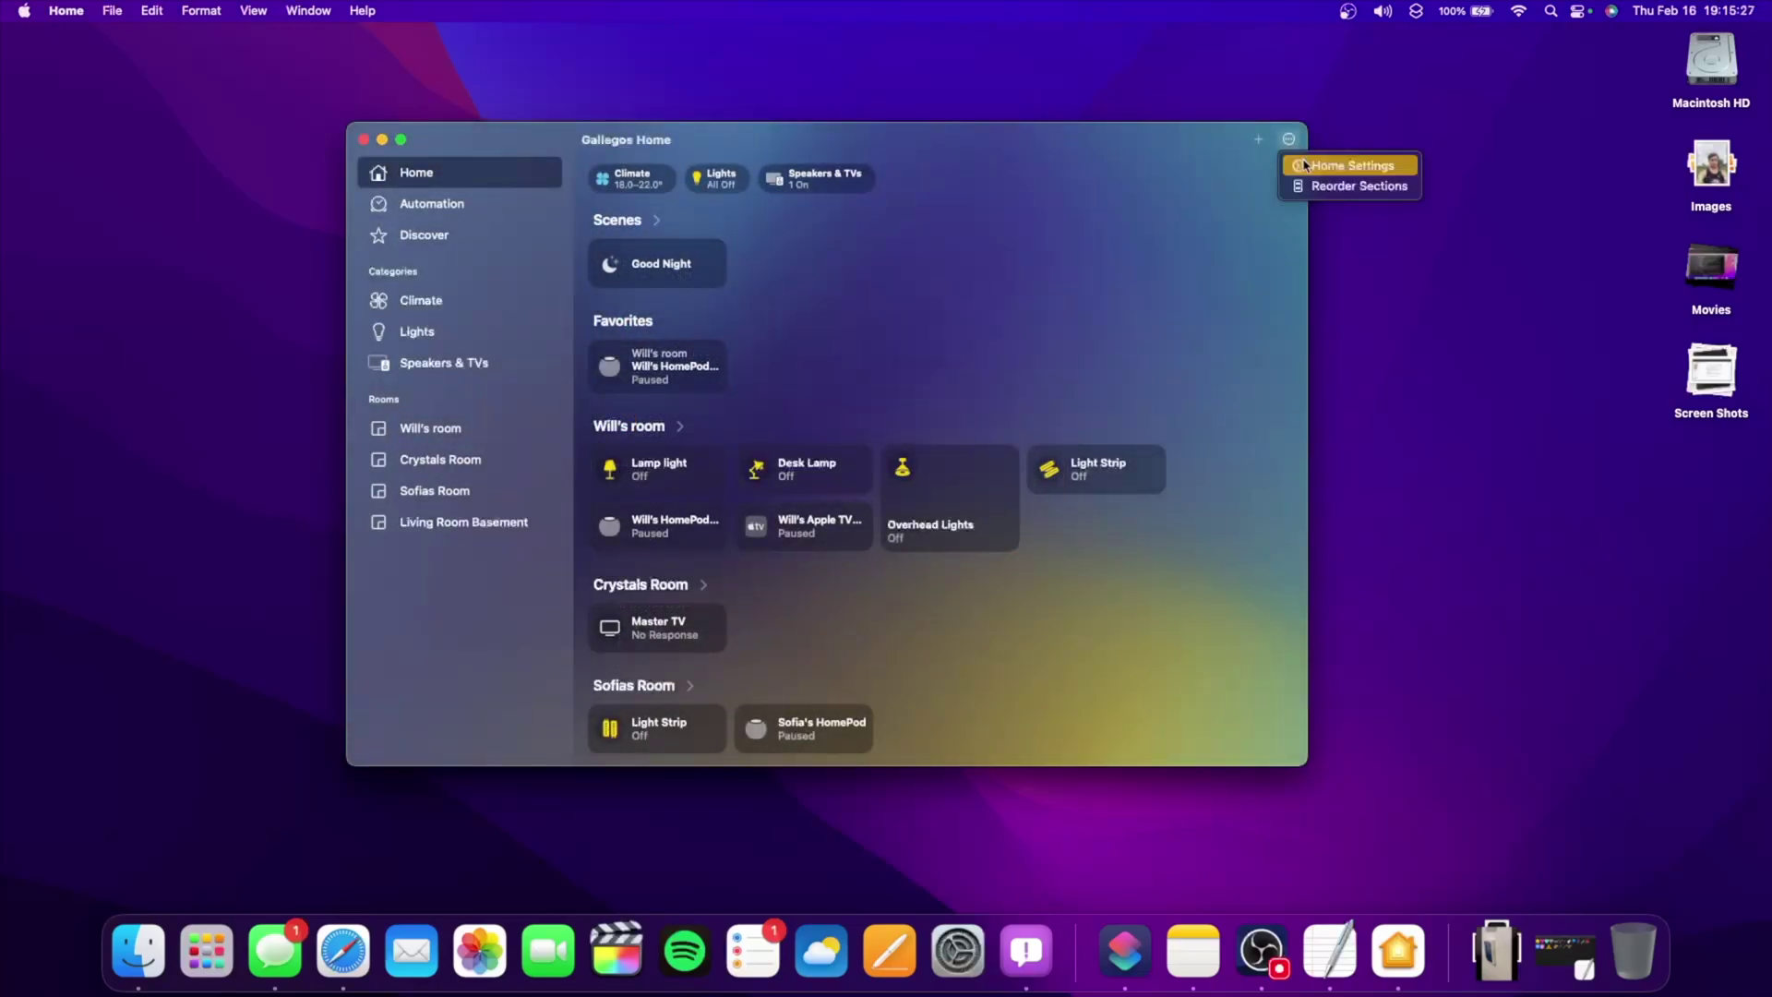
{"action": "left_click", "coordinate": [1303, 164]}
{"action": "scroll", "coordinate": [711, 642], "scroll_direction": "down", "scroll_amount": 5}
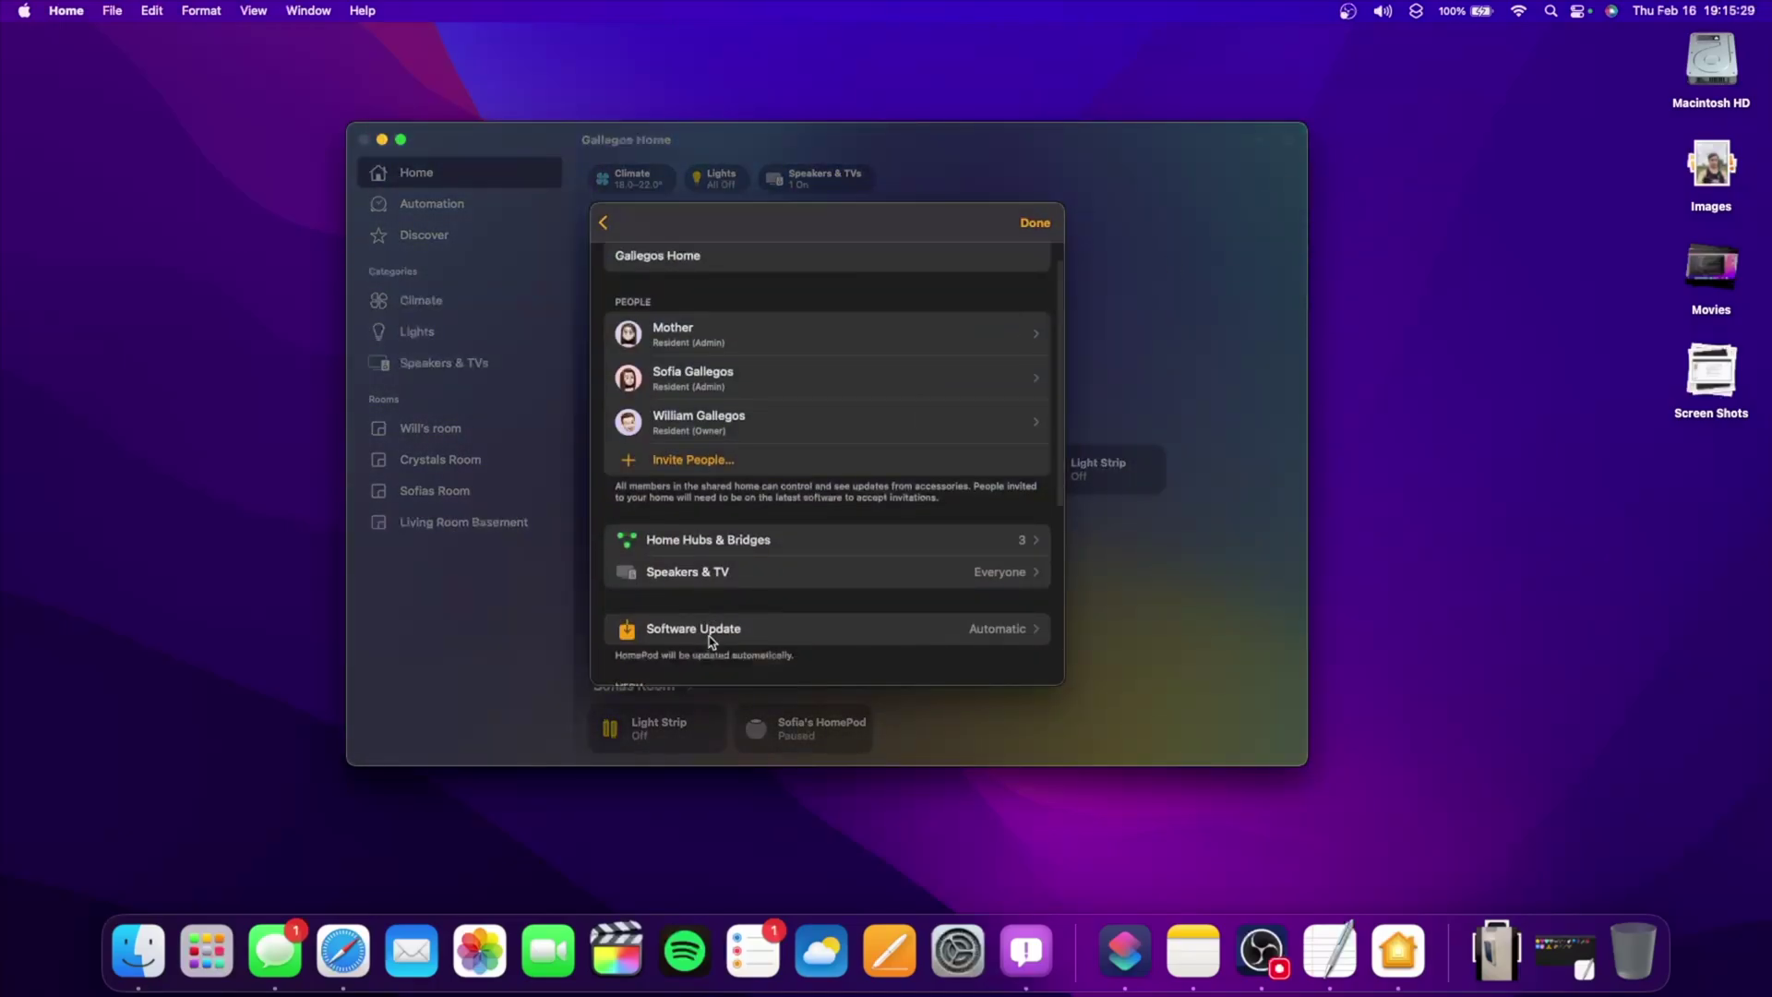
{"action": "left_click", "coordinate": [864, 314]}
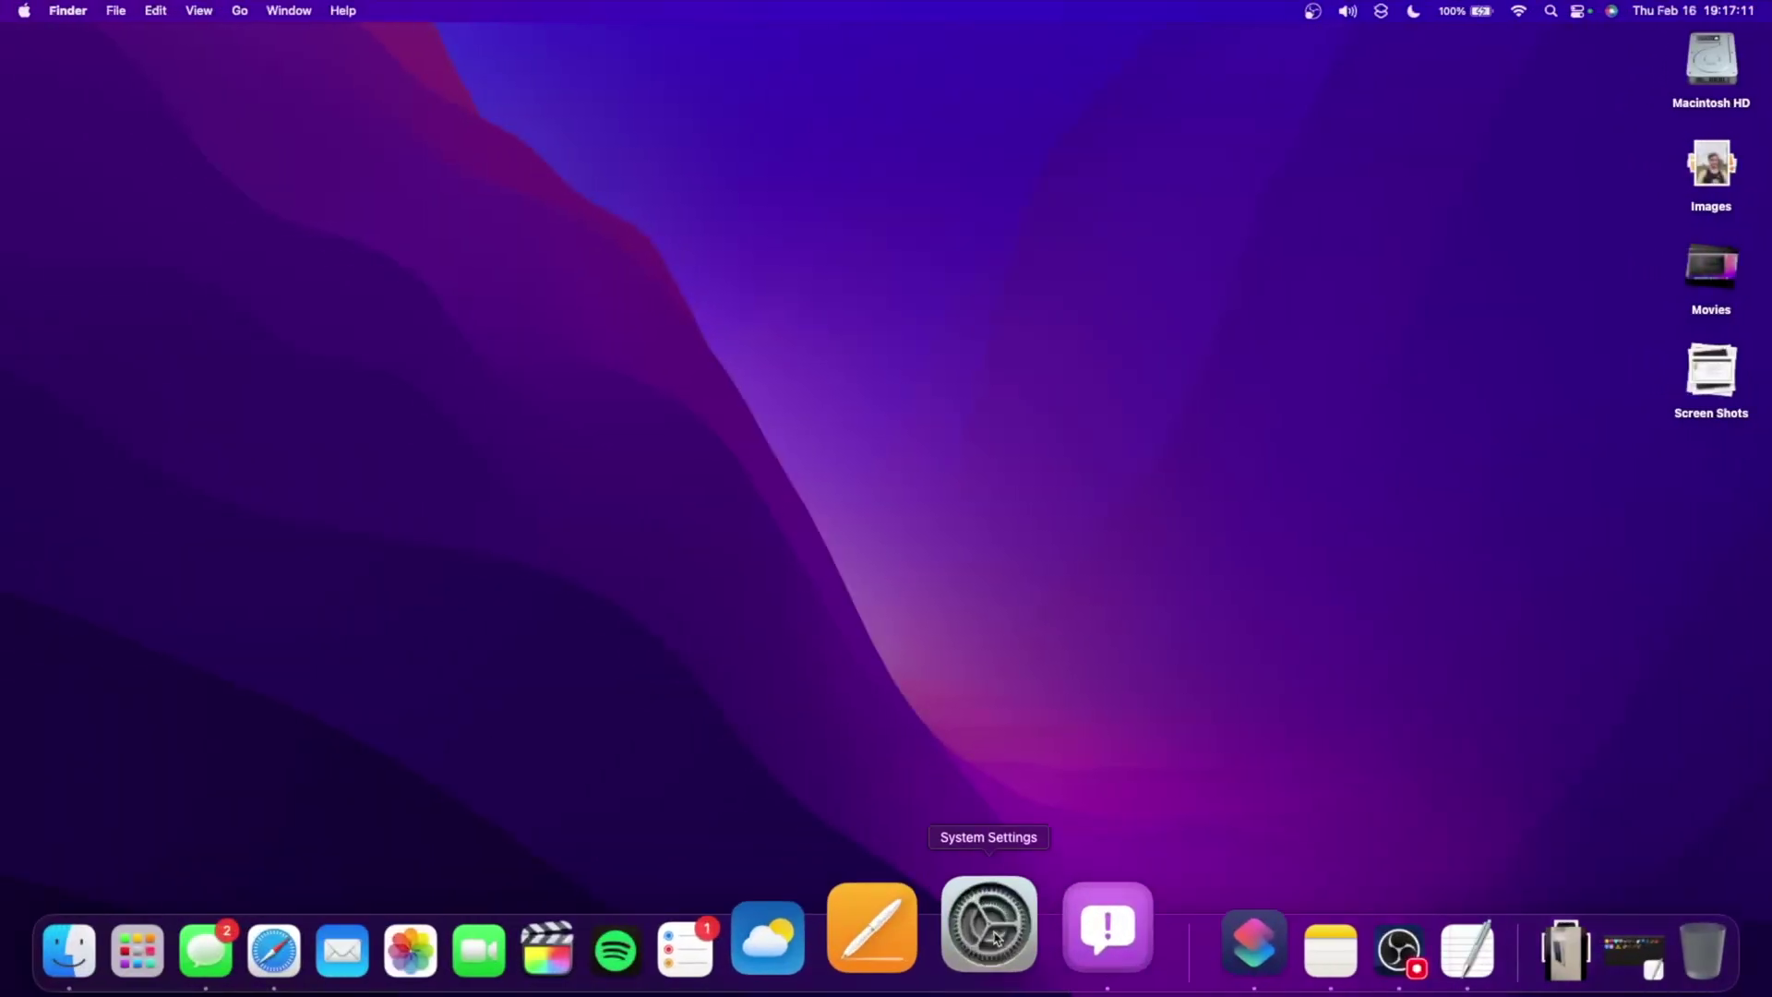
Show General > Login Items in System Settings, then switch to Feedback Assistant's submitted reports
{"action": "left_click", "coordinate": [995, 937]}
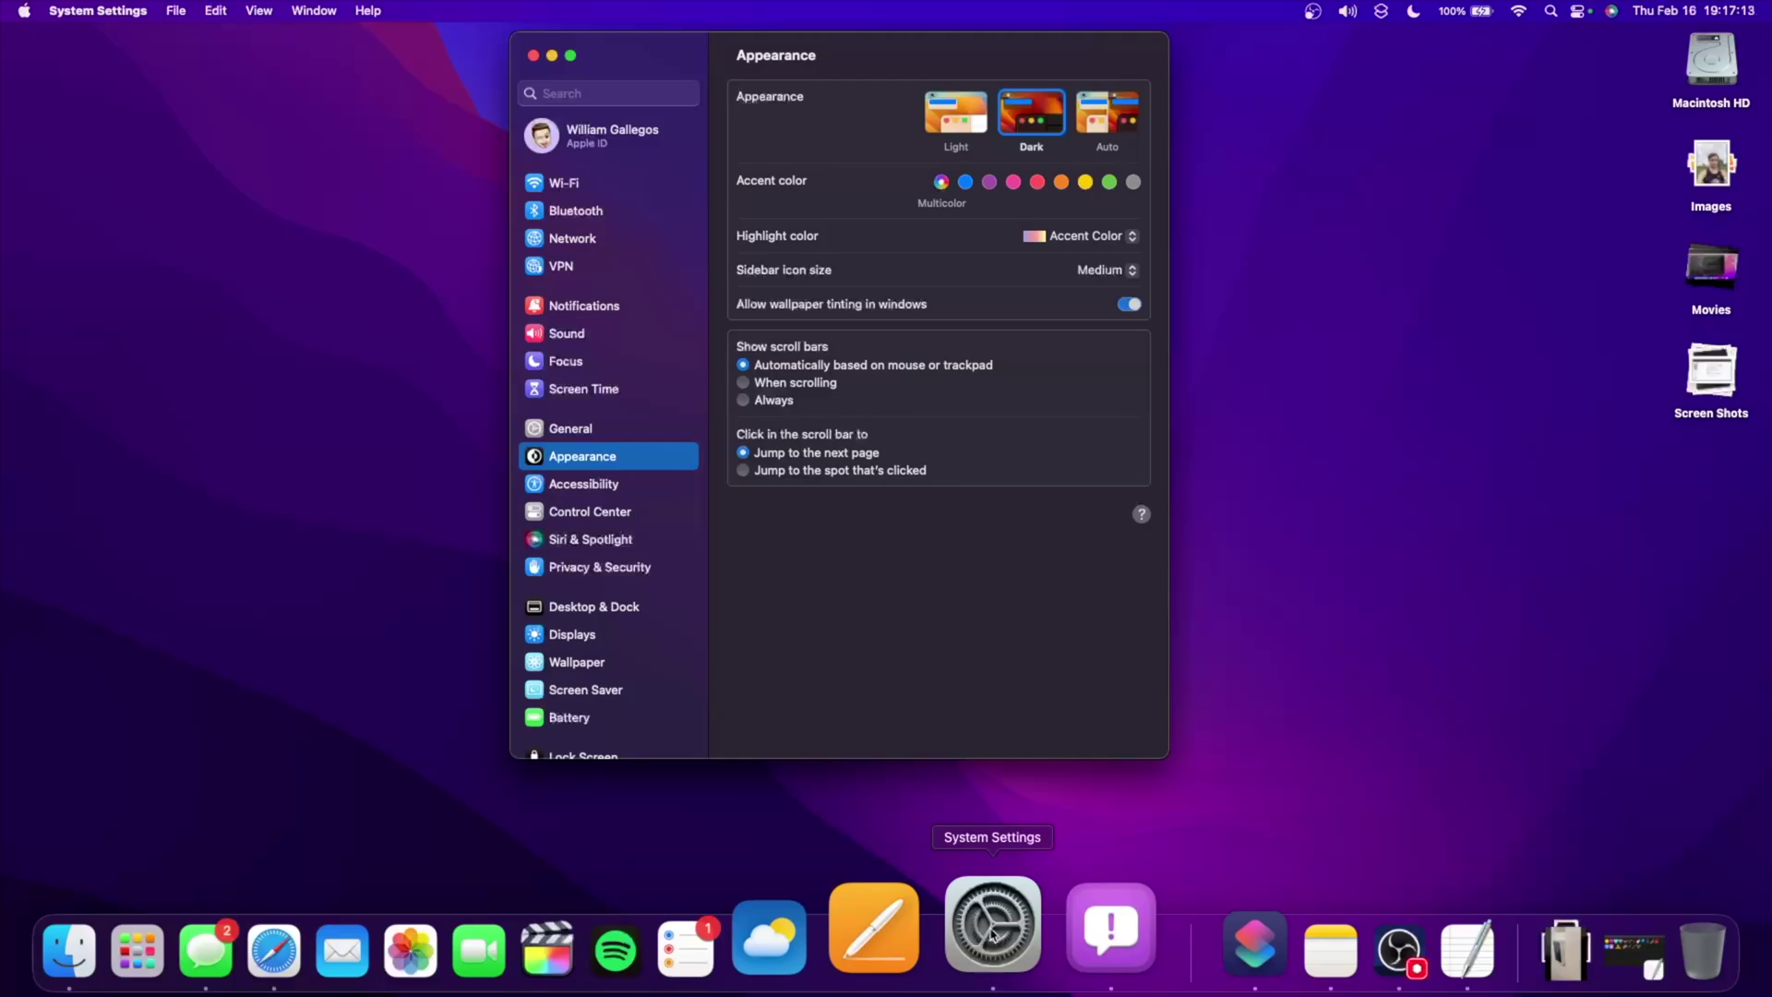
{"action": "left_click", "coordinate": [583, 434]}
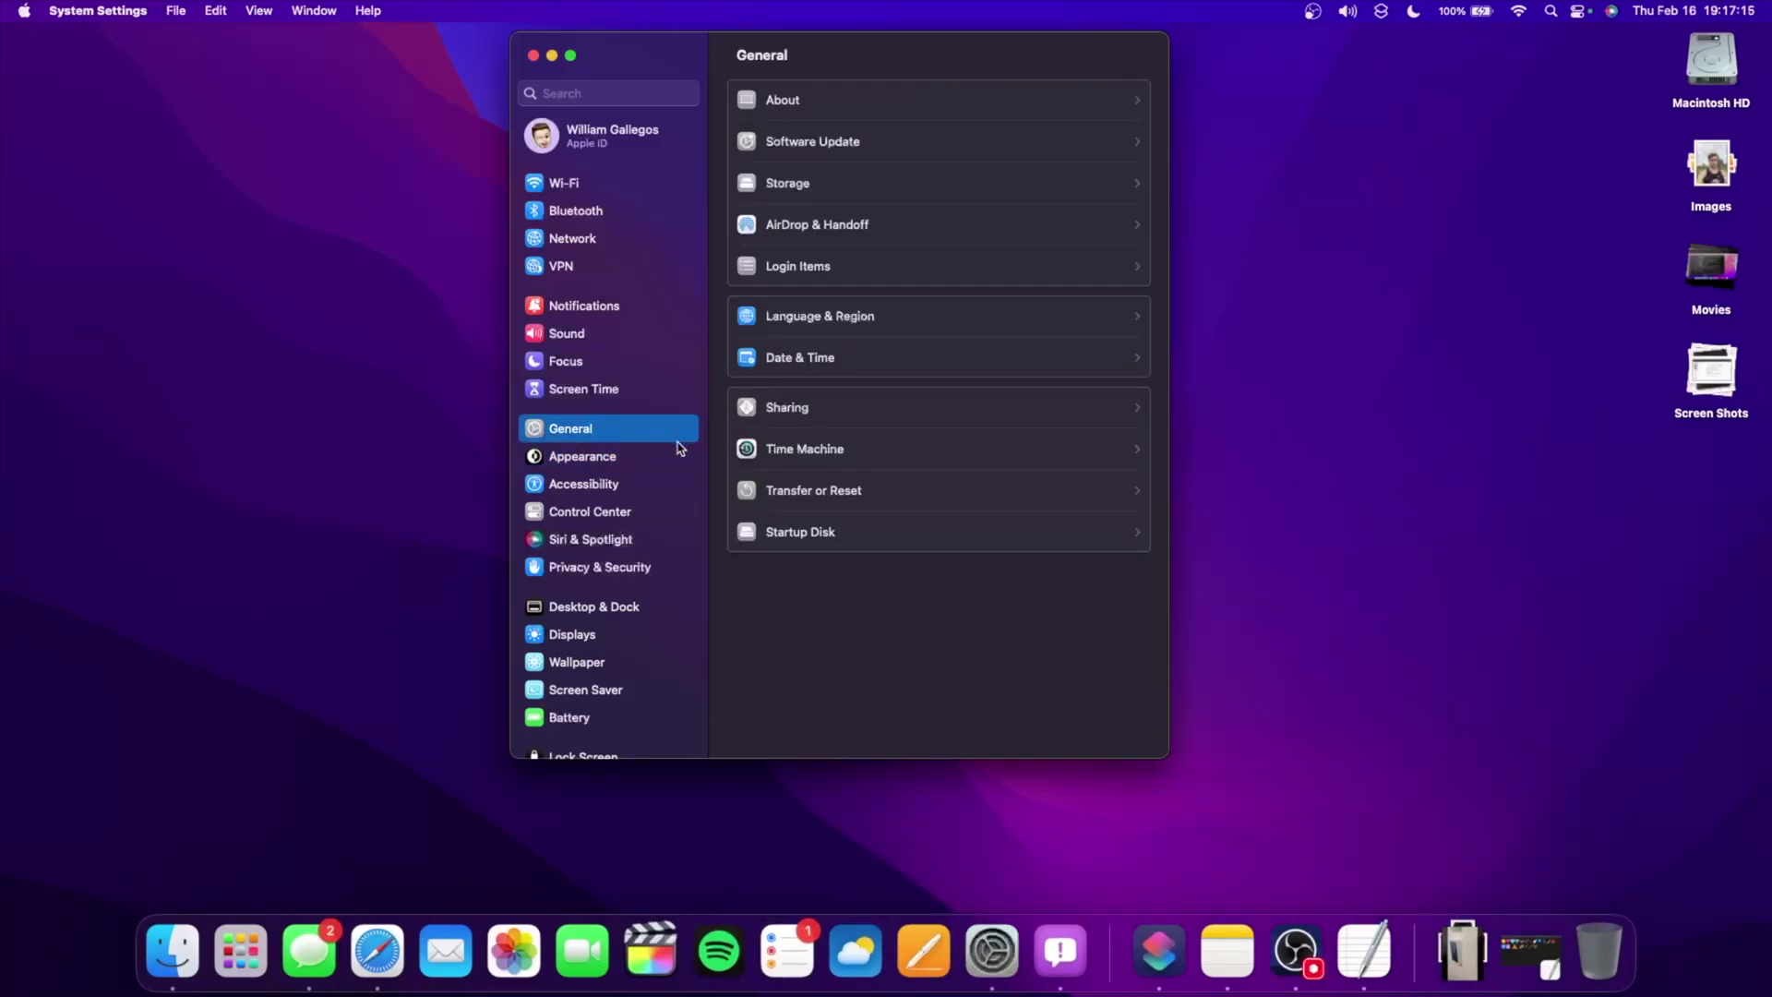
{"action": "left_click", "coordinate": [796, 266]}
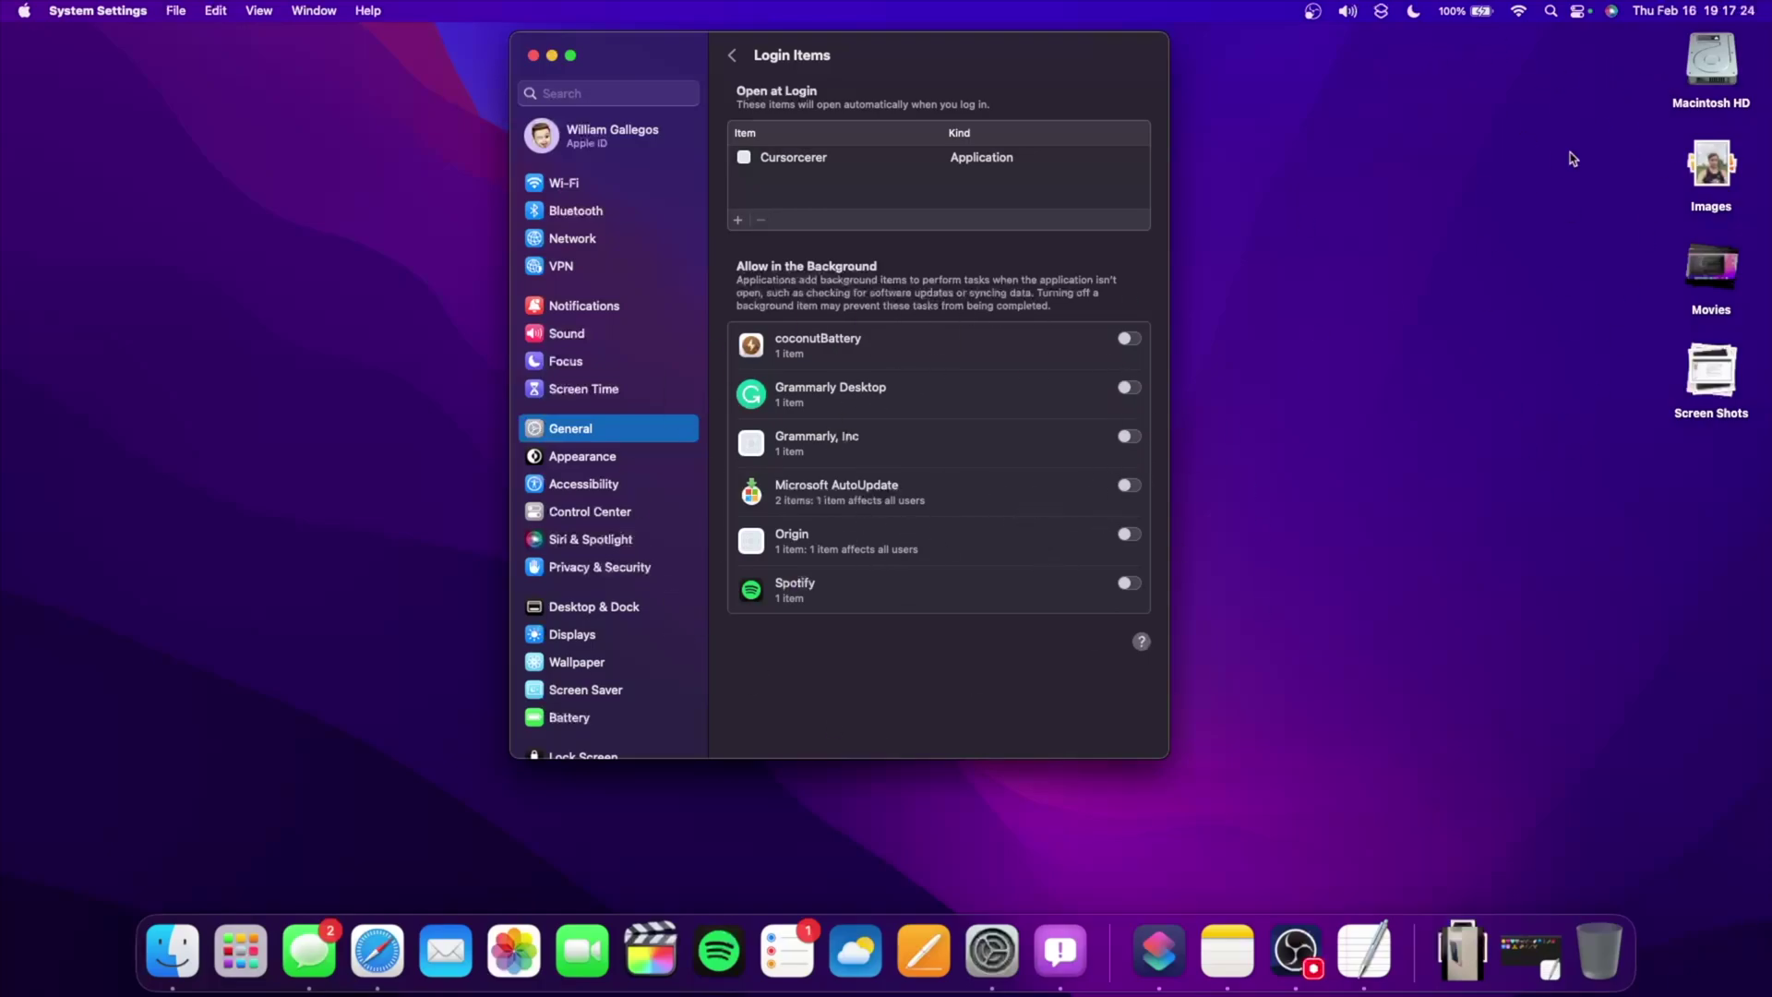
{"action": "left_click", "coordinate": [1080, 973]}
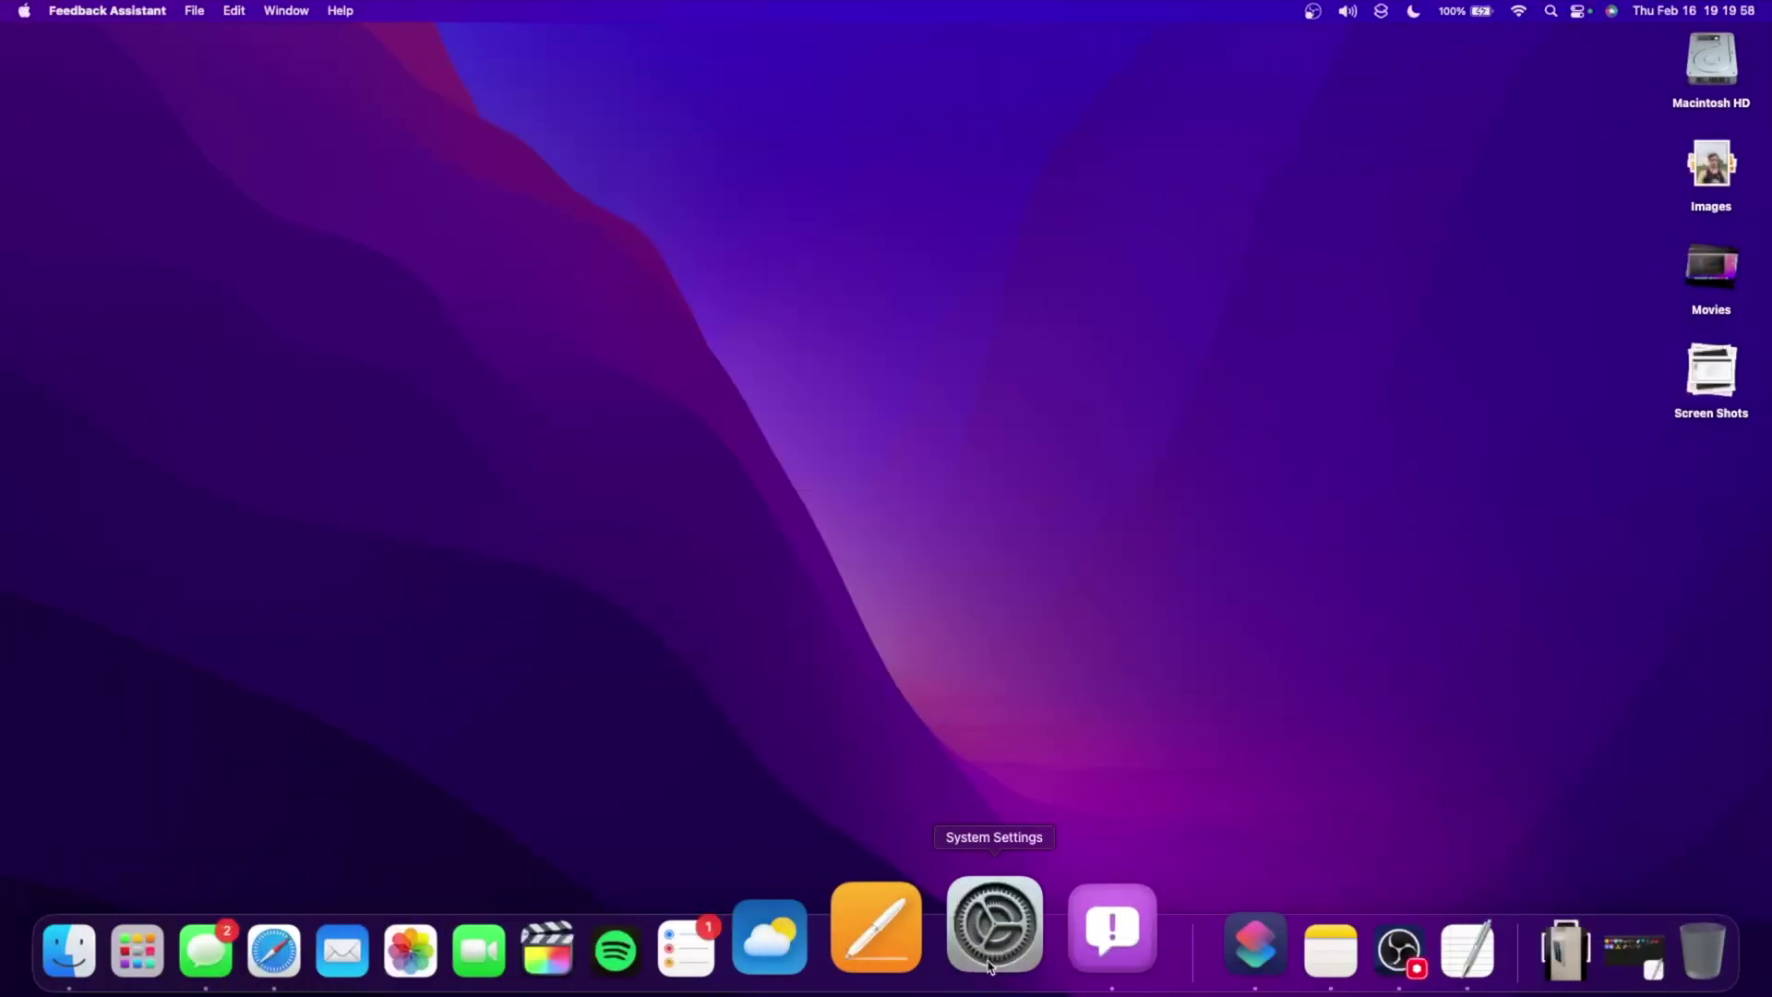
Open the Apple ID iCloud settings and expand the full Apps Using iCloud list
{"action": "left_click", "coordinate": [989, 967]}
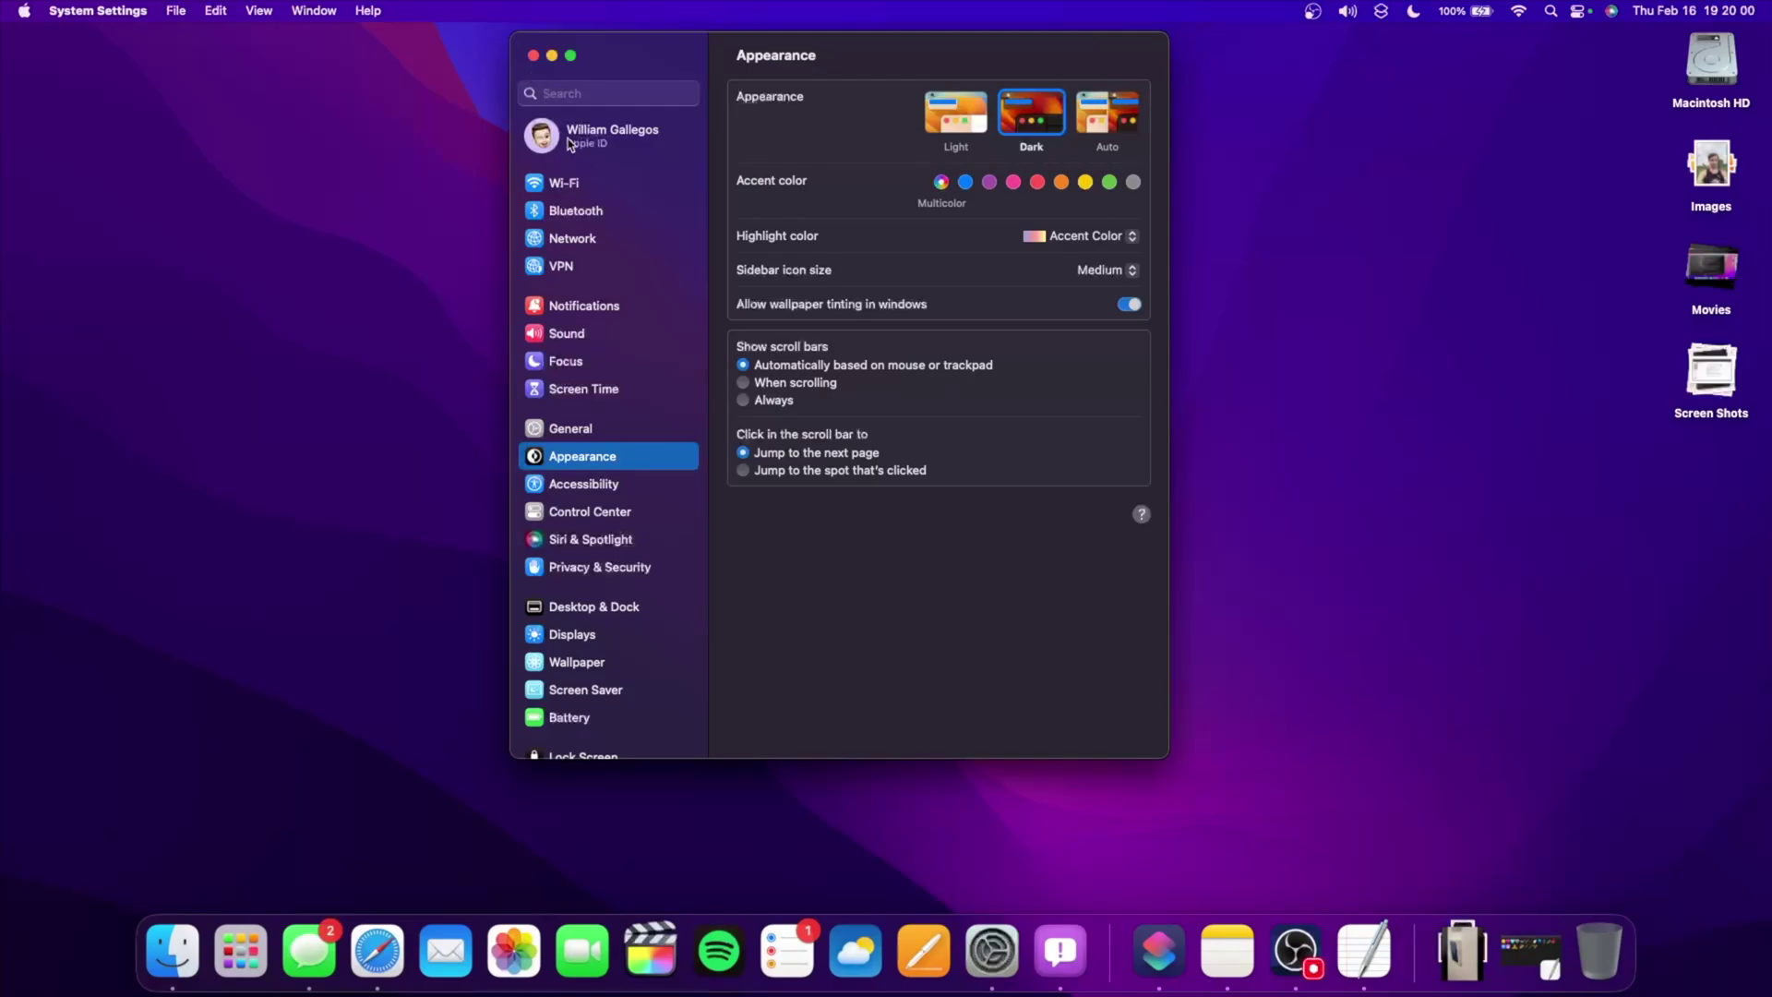
{"action": "left_click", "coordinate": [556, 139]}
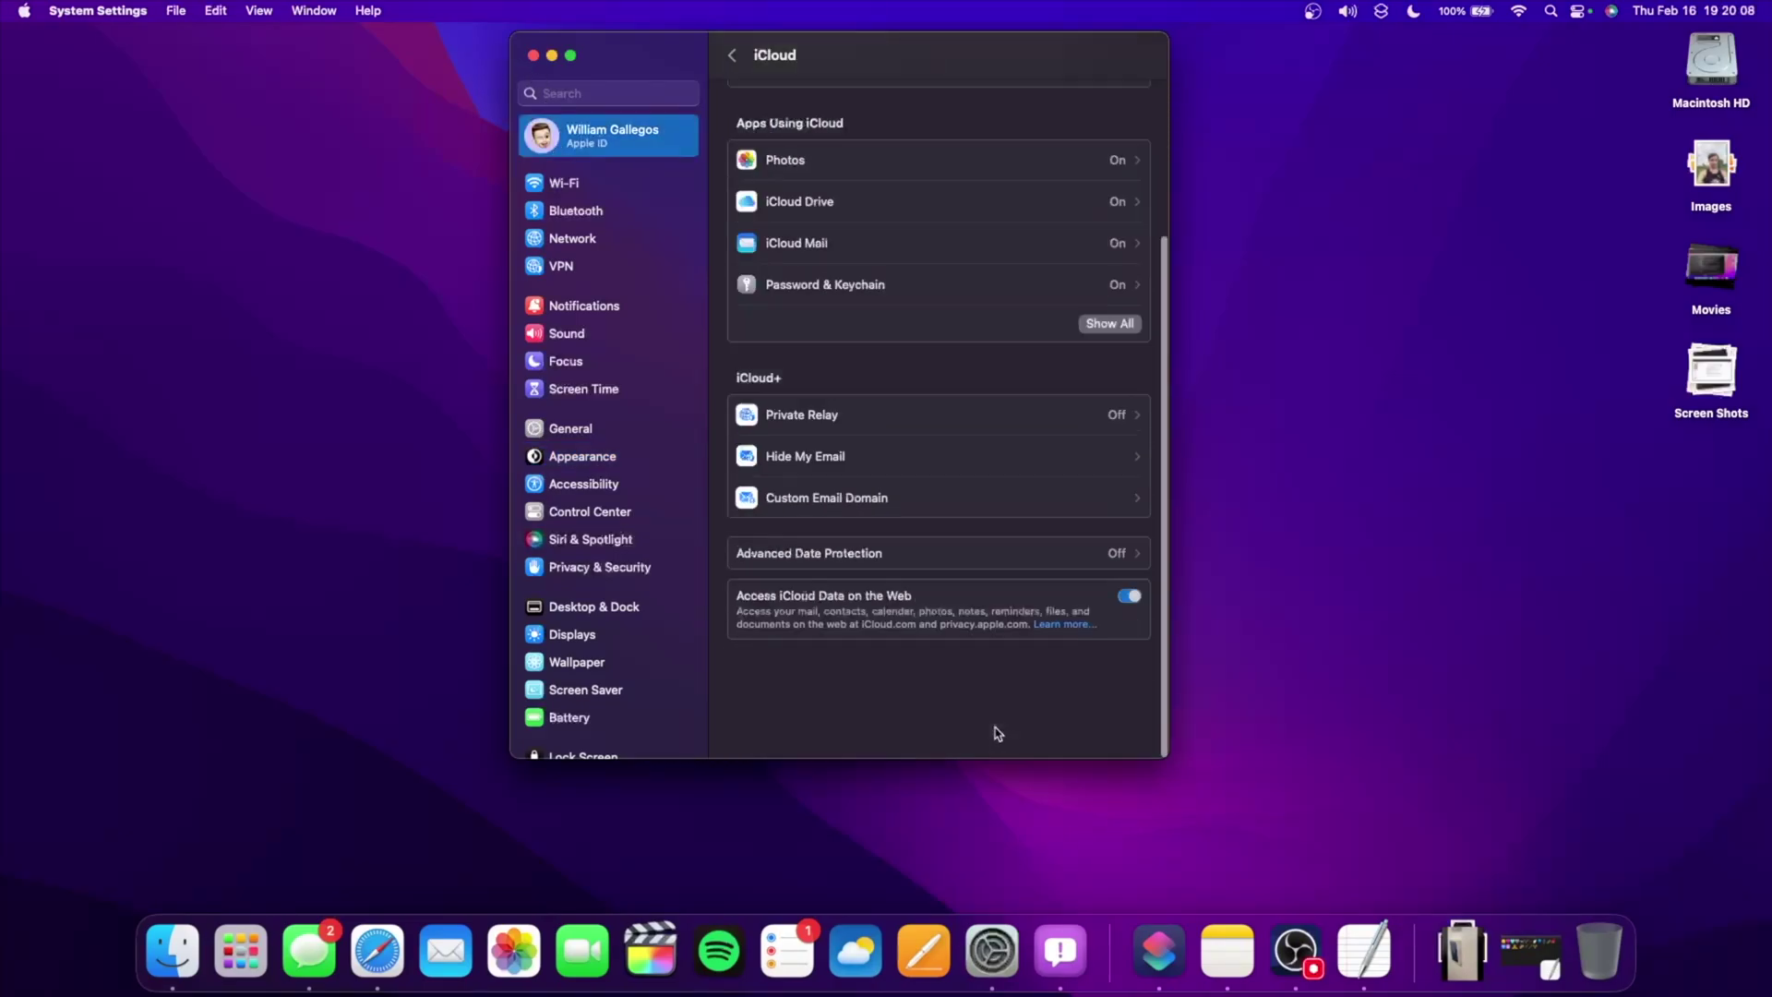
{"action": "scroll", "coordinate": [949, 459], "scroll_direction": "up", "scroll_amount": 5}
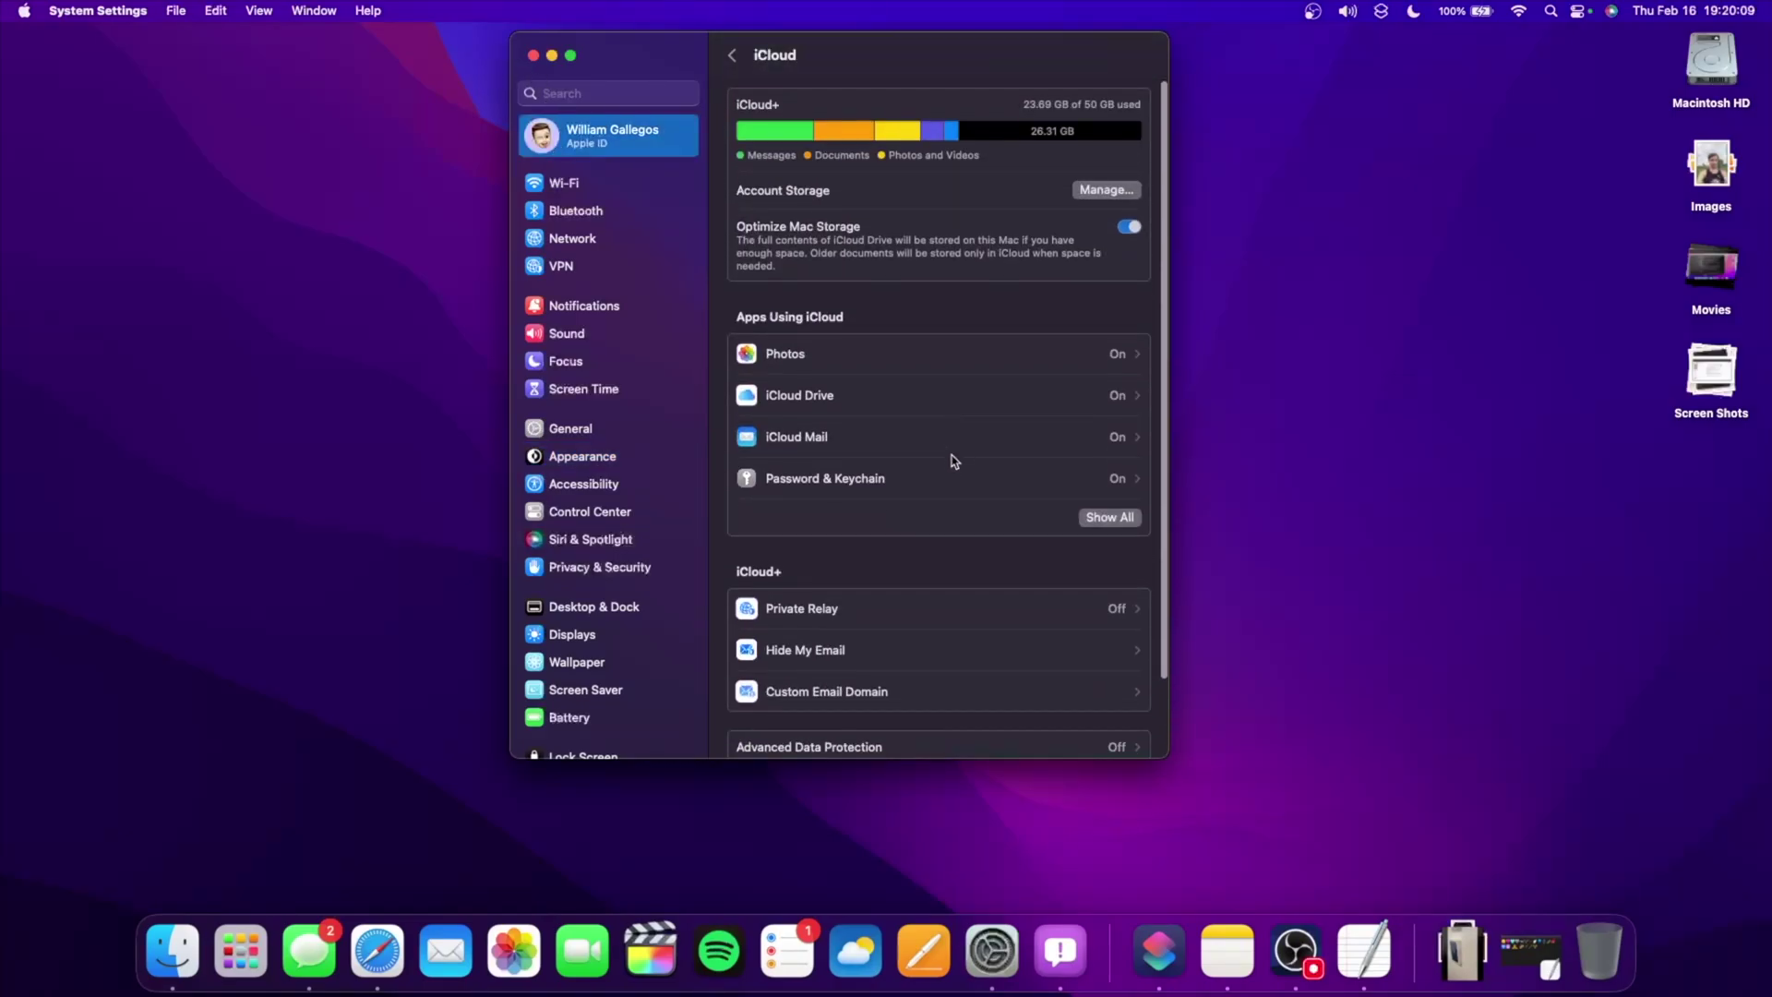
{"action": "scroll", "coordinate": [950, 459], "scroll_direction": "down", "scroll_amount": 2}
{"action": "scroll", "coordinate": [950, 458], "scroll_direction": "up", "scroll_amount": 2}
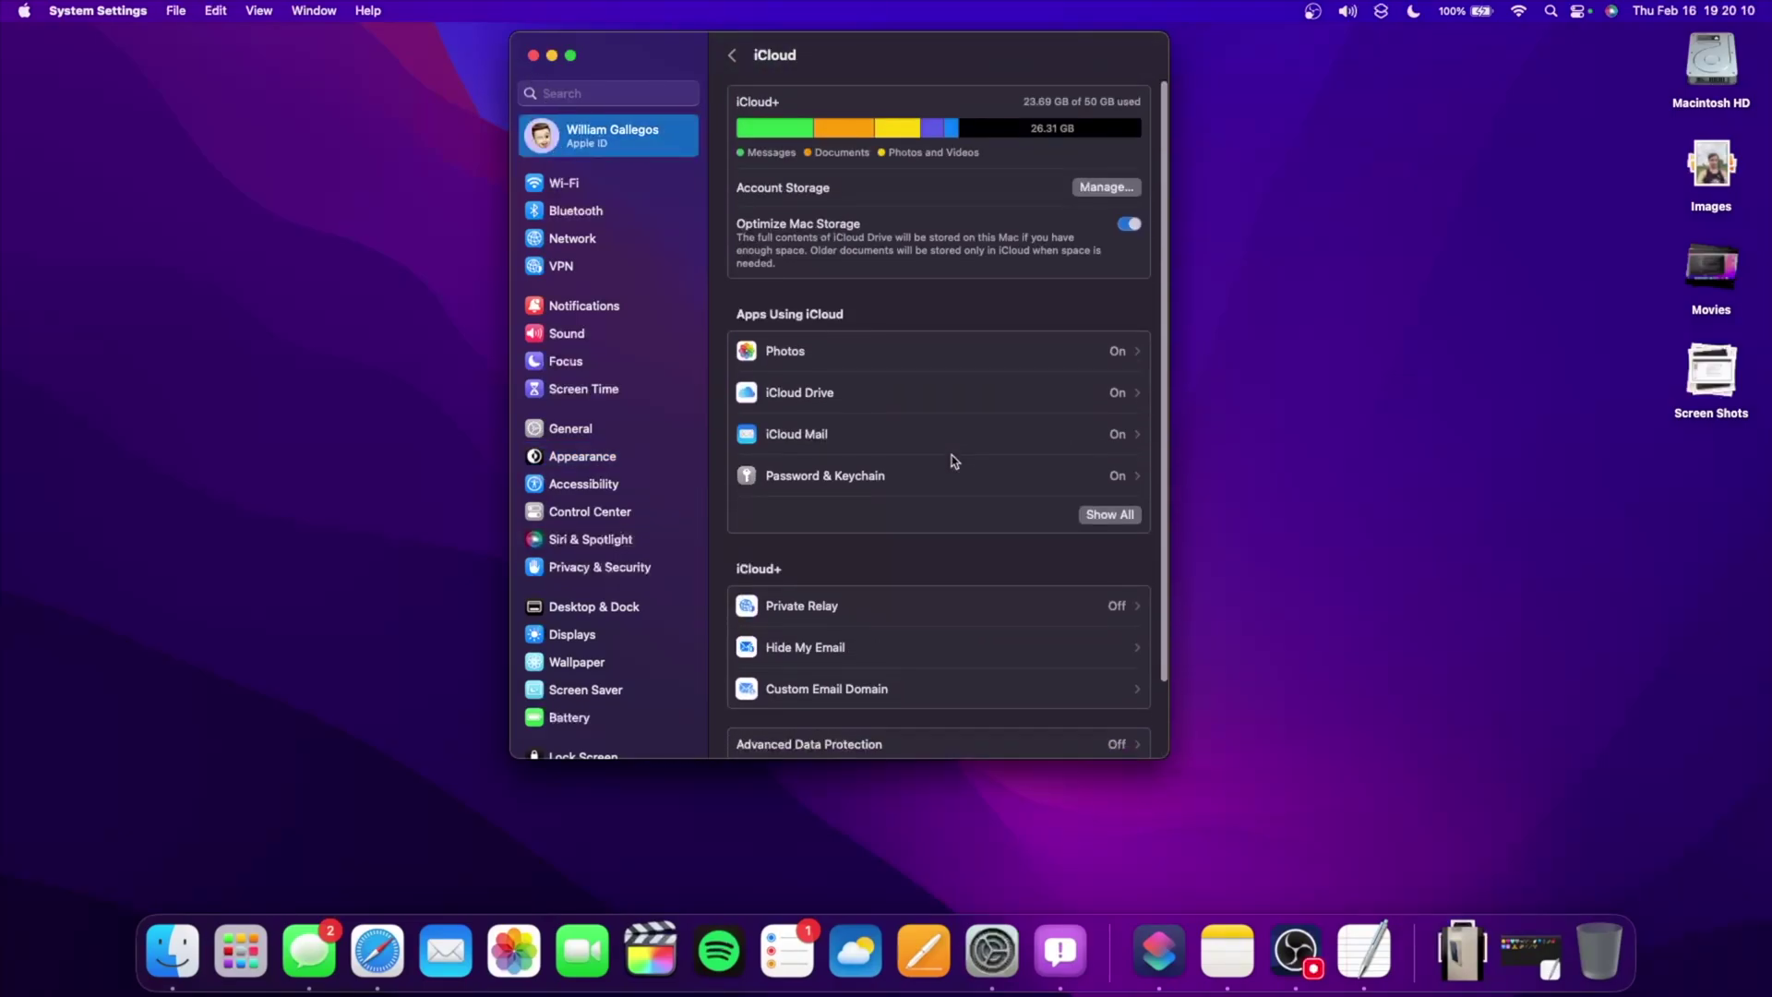
{"action": "left_click", "coordinate": [1110, 508]}
Collapse and re-expand the Apps Using iCloud list, finishing with Show Less
{"action": "scroll", "coordinate": [943, 545], "scroll_direction": "down", "scroll_amount": 8}
{"action": "scroll", "coordinate": [943, 544], "scroll_direction": "up", "scroll_amount": 5}
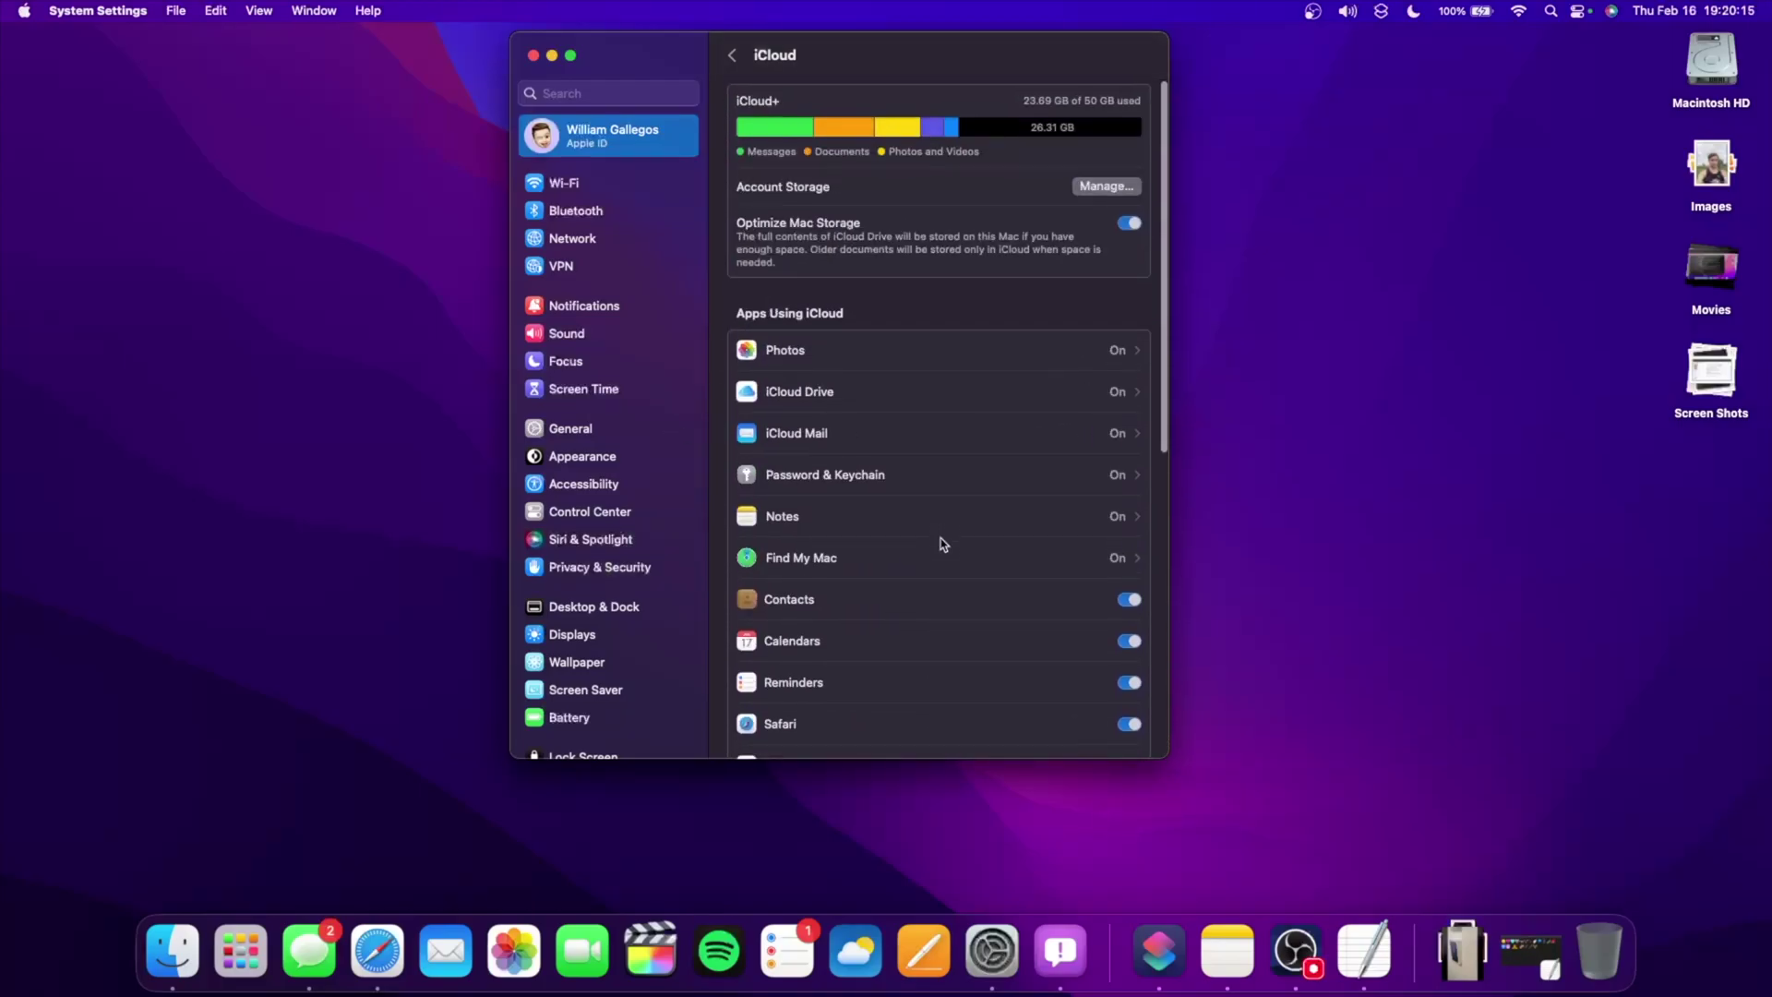
{"action": "scroll", "coordinate": [944, 545], "scroll_direction": "down", "scroll_amount": 5}
{"action": "left_click", "coordinate": [1104, 428]}
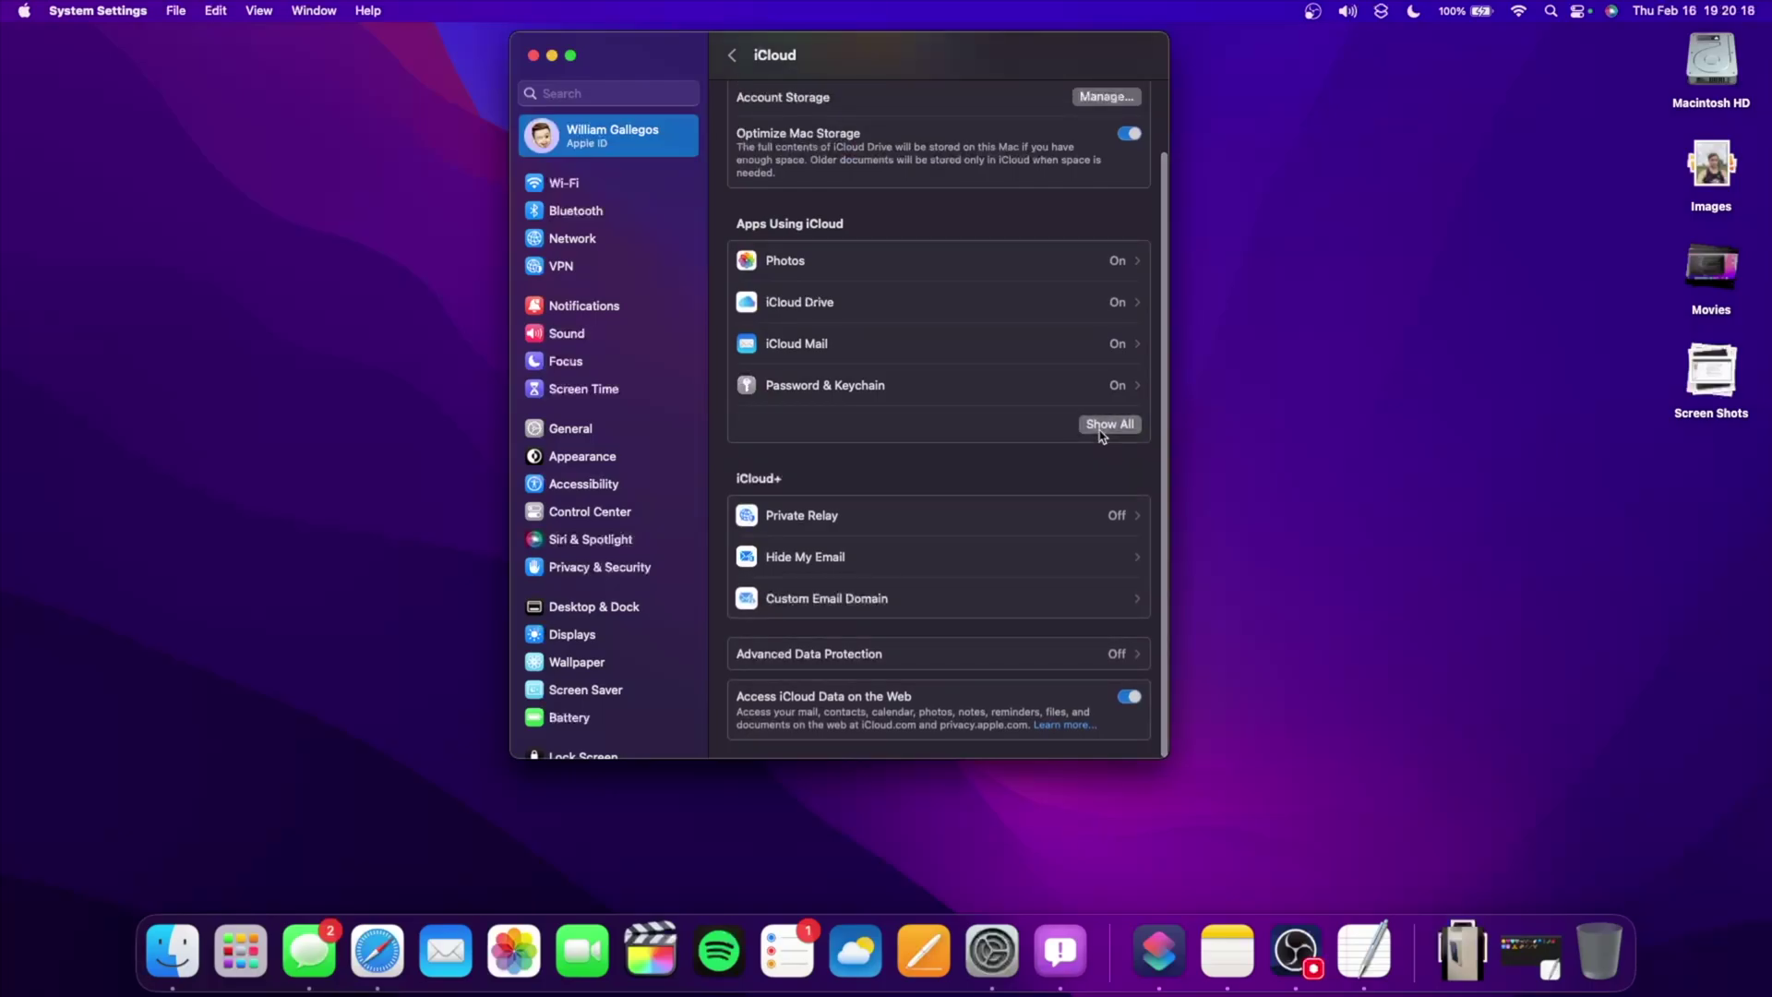
{"action": "left_click", "coordinate": [1107, 428]}
{"action": "scroll", "coordinate": [846, 507], "scroll_direction": "down", "scroll_amount": 10}
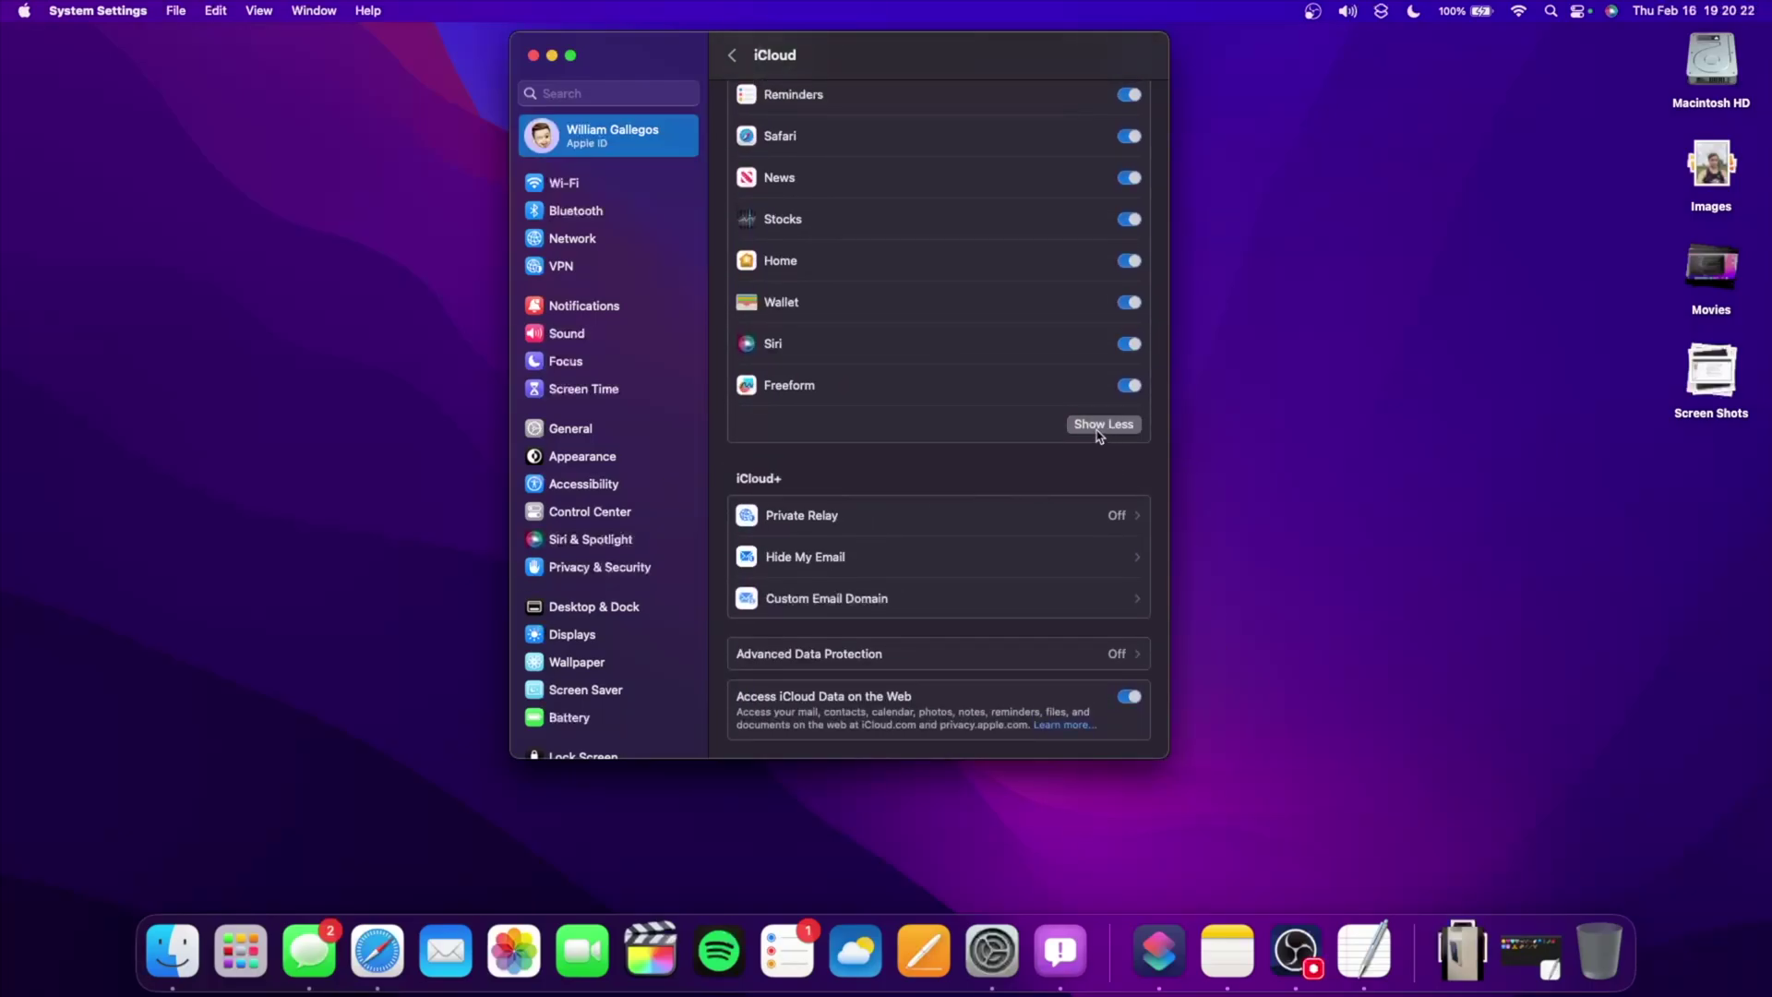
{"action": "left_click", "coordinate": [1101, 424]}
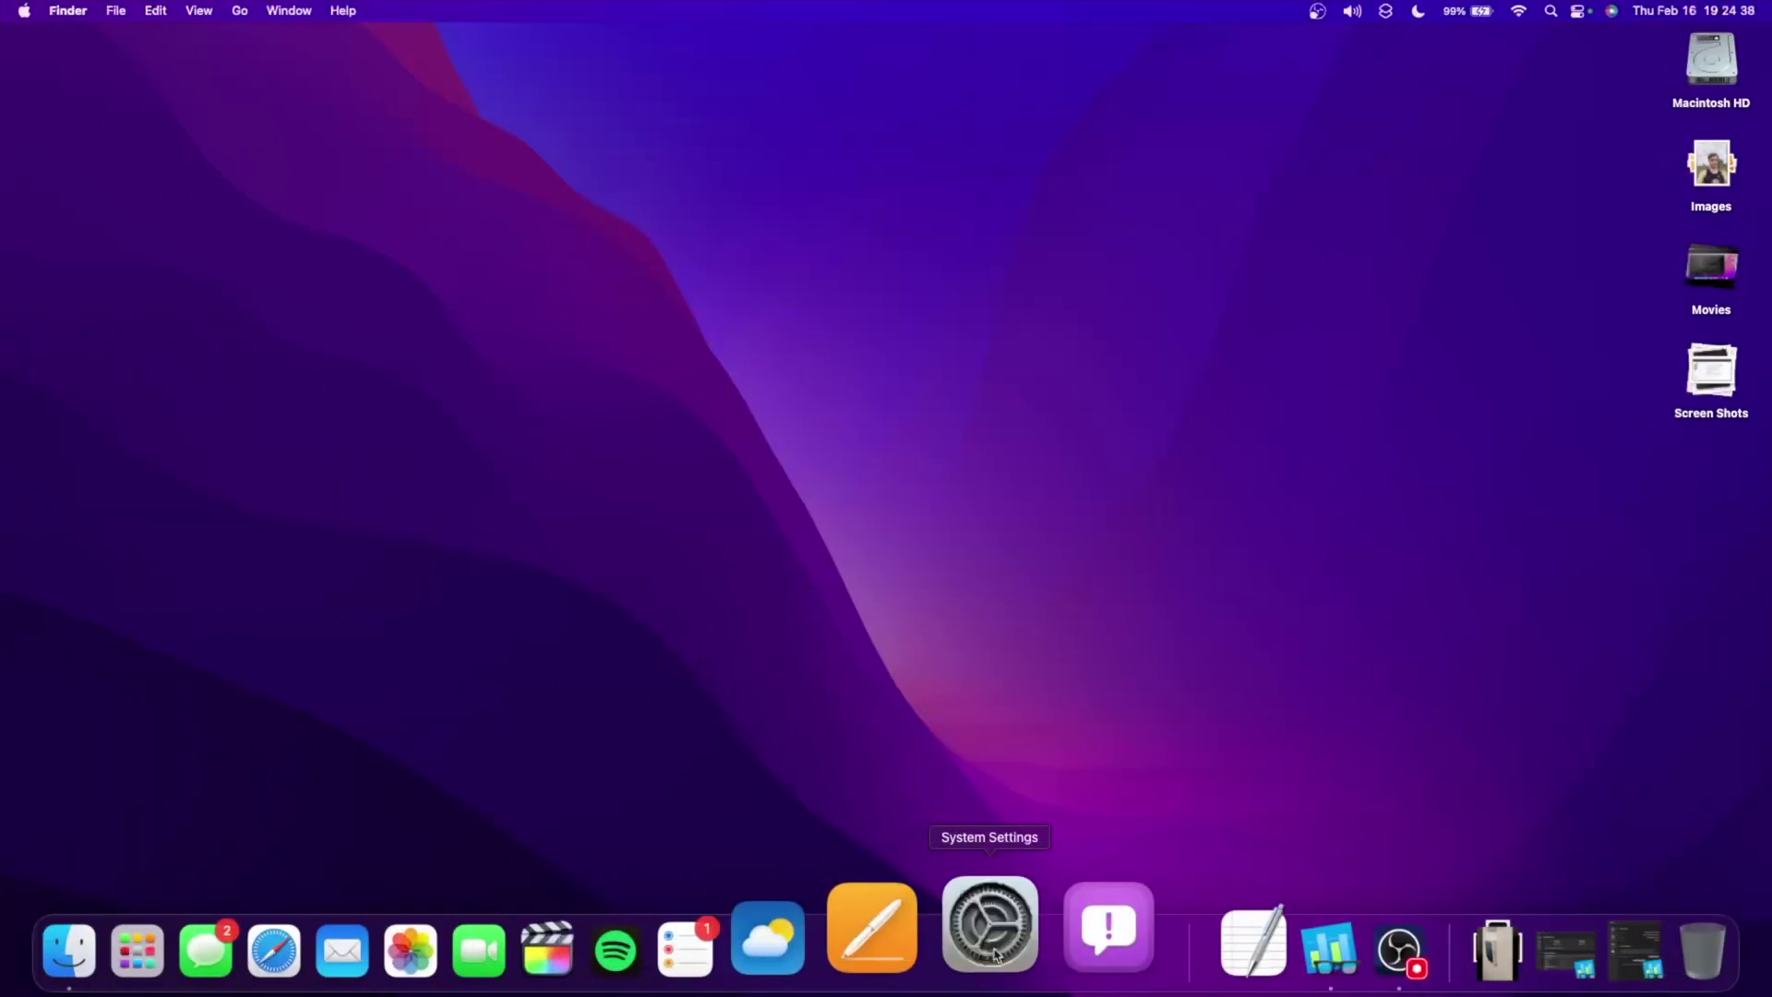
Browse the Wallpaper page's dynamic, light and dark, picture and colour wallpaper rows
{"action": "left_click", "coordinate": [993, 951]}
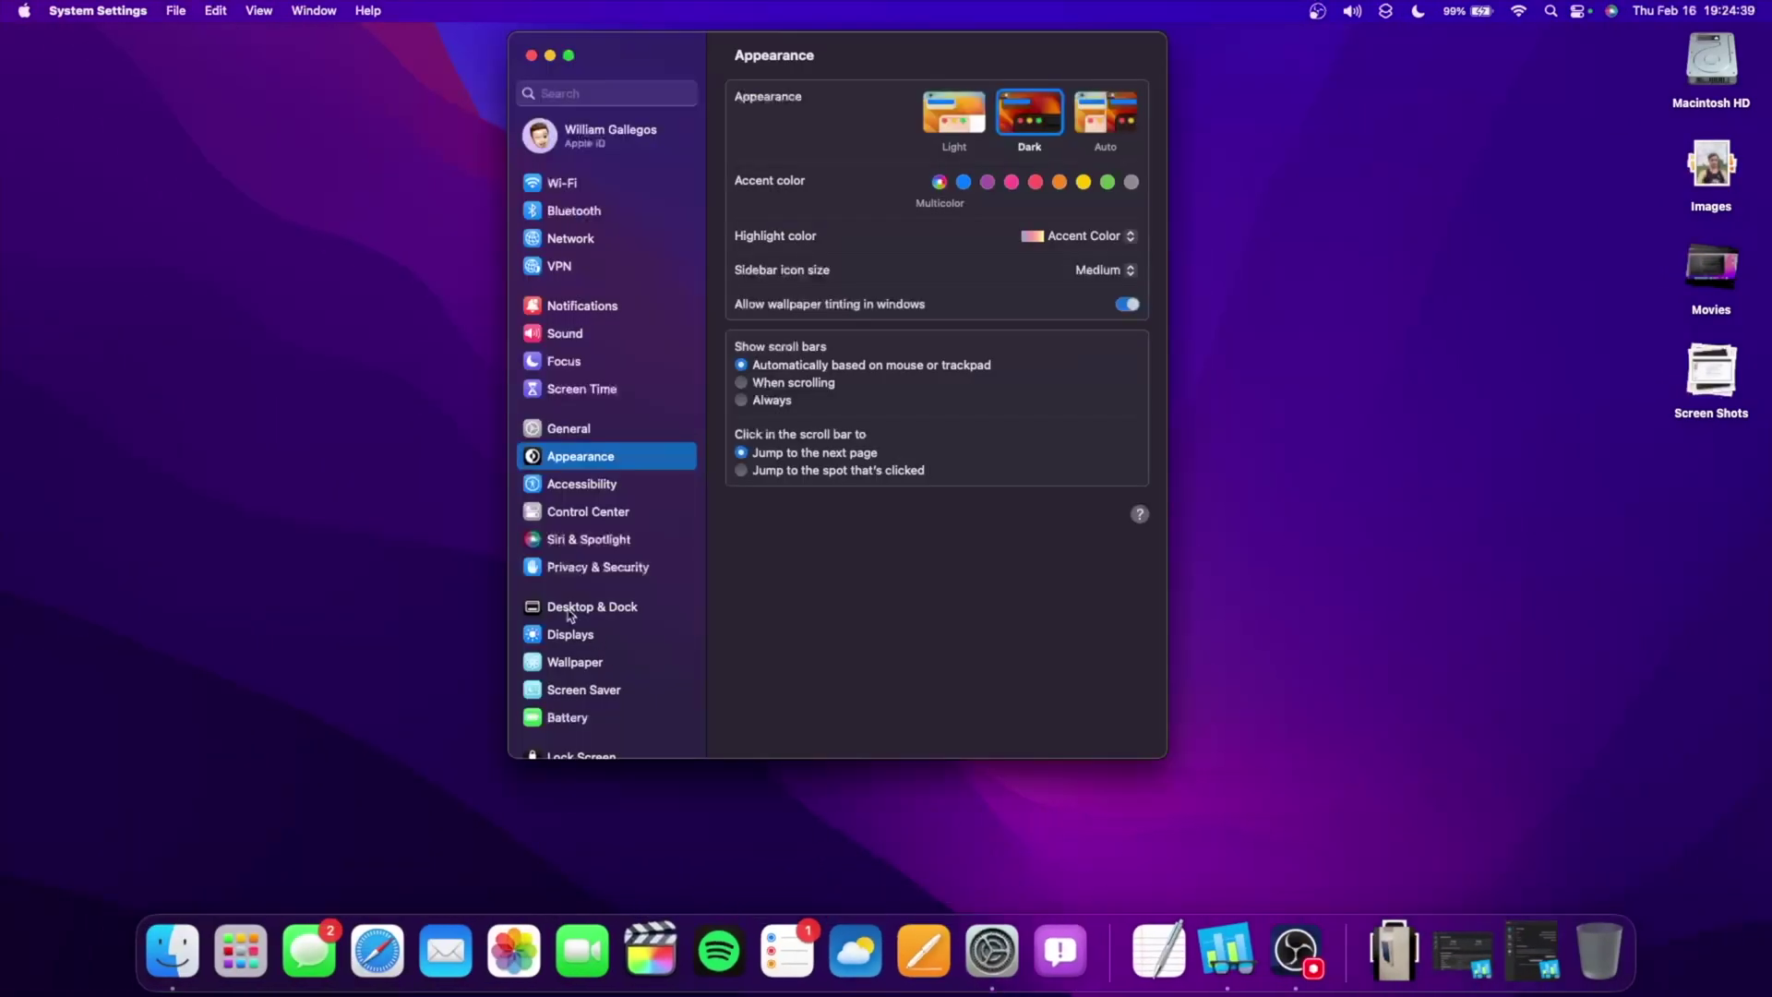
{"action": "left_click", "coordinate": [579, 663]}
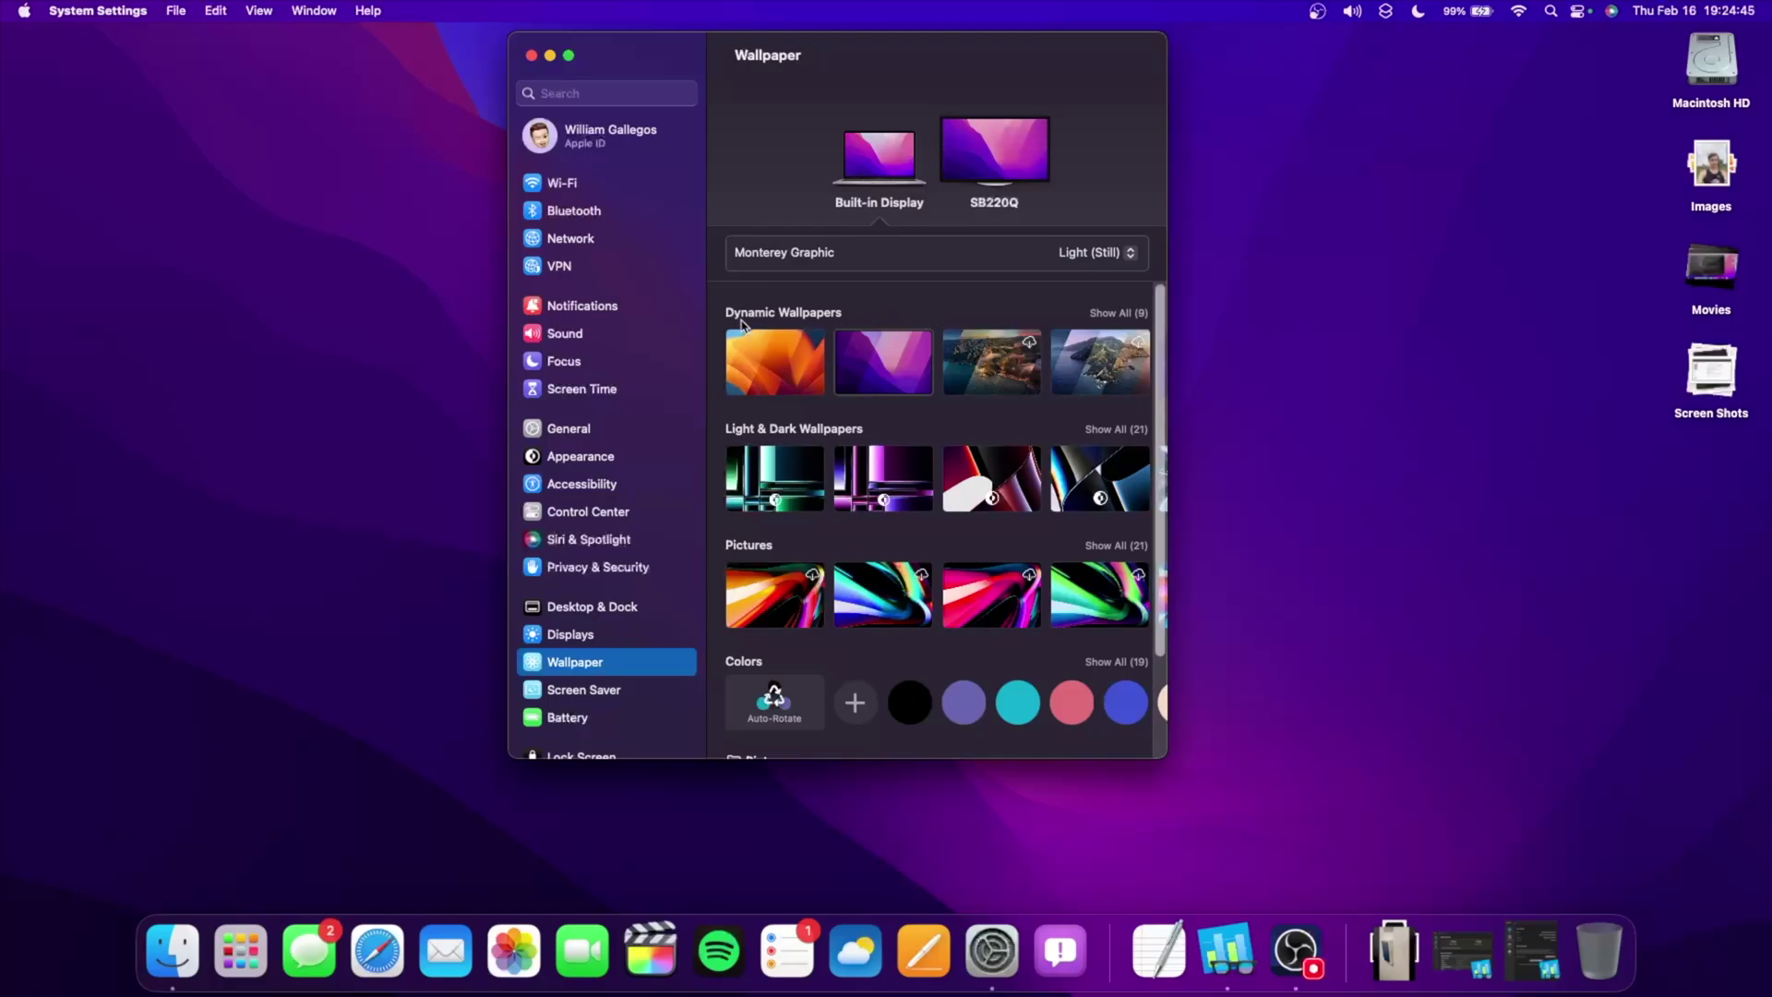
{"action": "scroll", "coordinate": [744, 325], "scroll_direction": "down", "scroll_amount": 1}
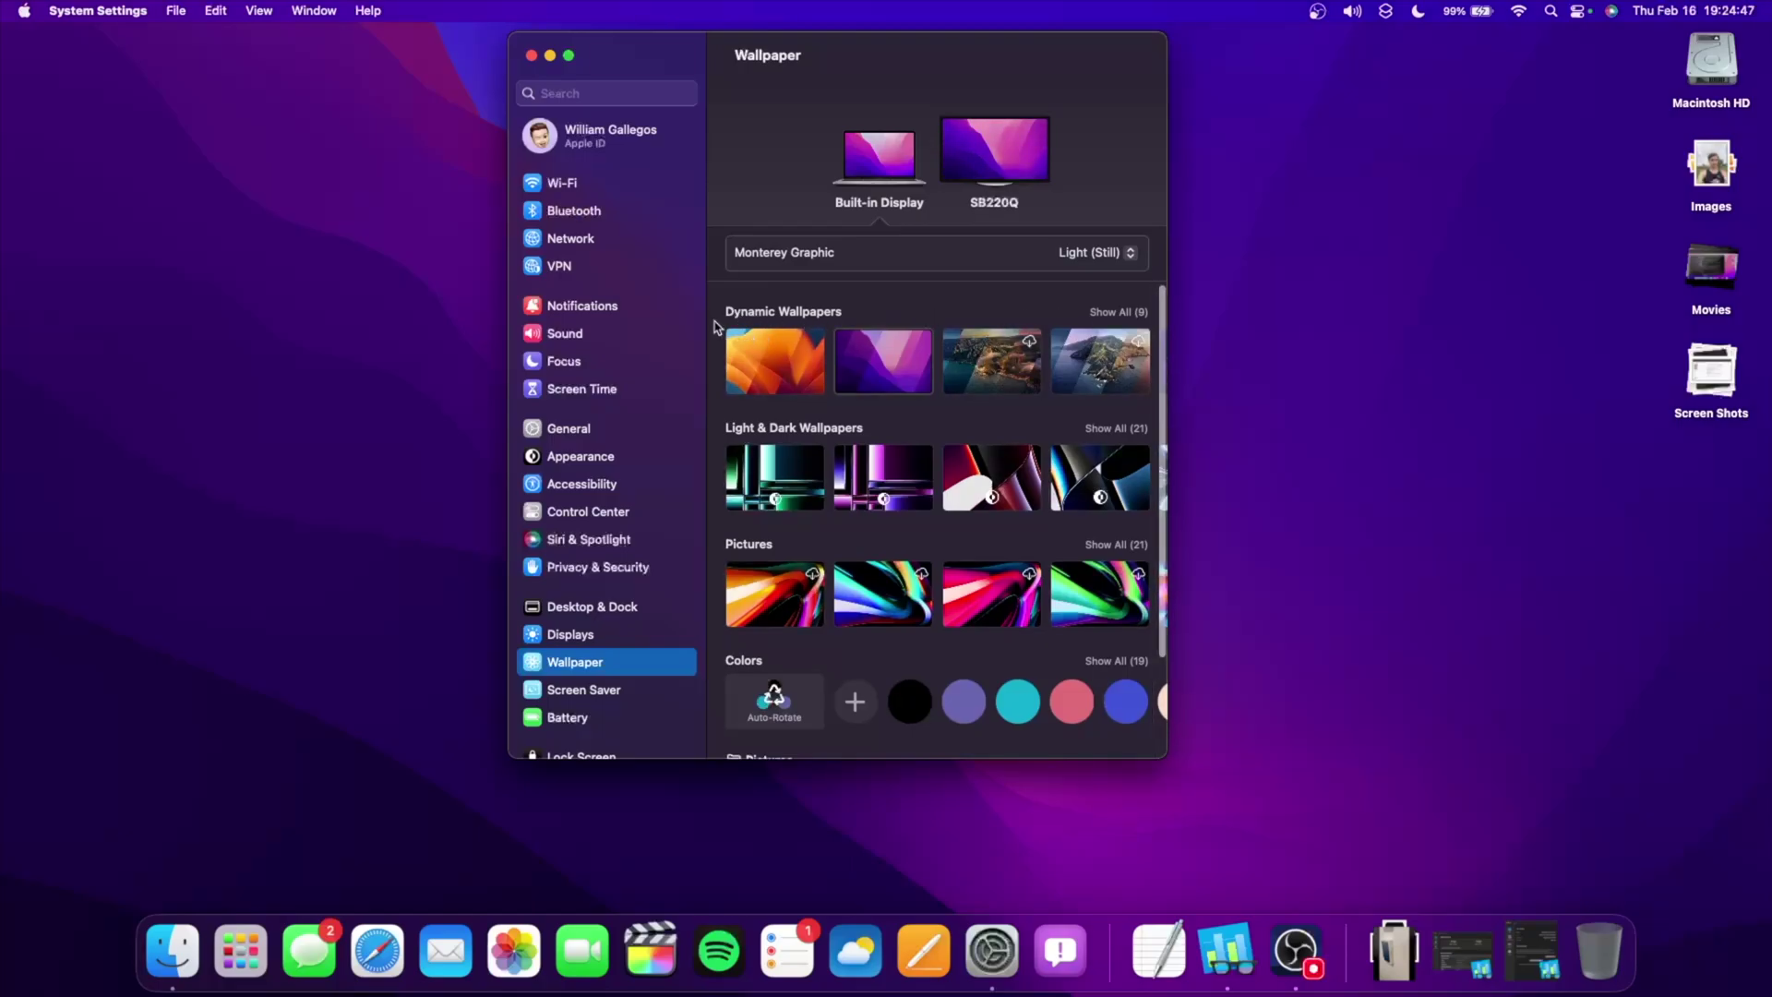
{"action": "scroll", "coordinate": [938, 373], "scroll_direction": "right", "scroll_amount": 3}
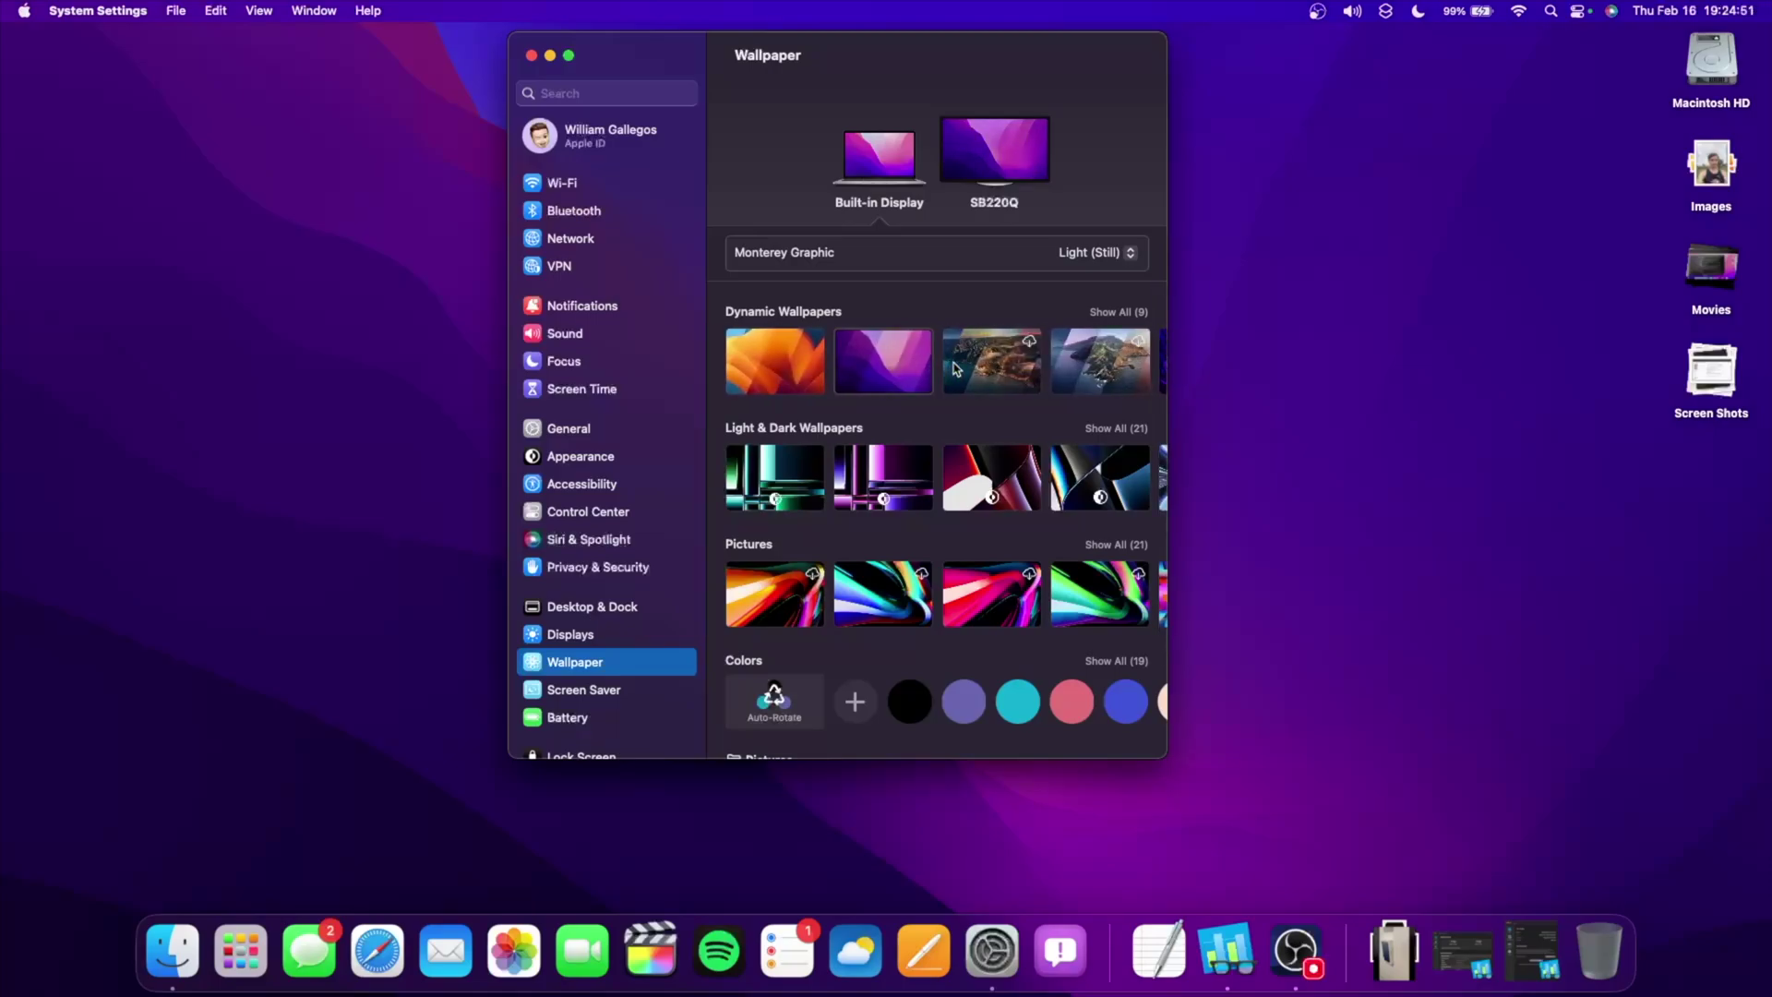
{"action": "scroll", "coordinate": [955, 369], "scroll_direction": "right", "scroll_amount": 3}
{"action": "scroll", "coordinate": [955, 369], "scroll_direction": "left", "scroll_amount": 3}
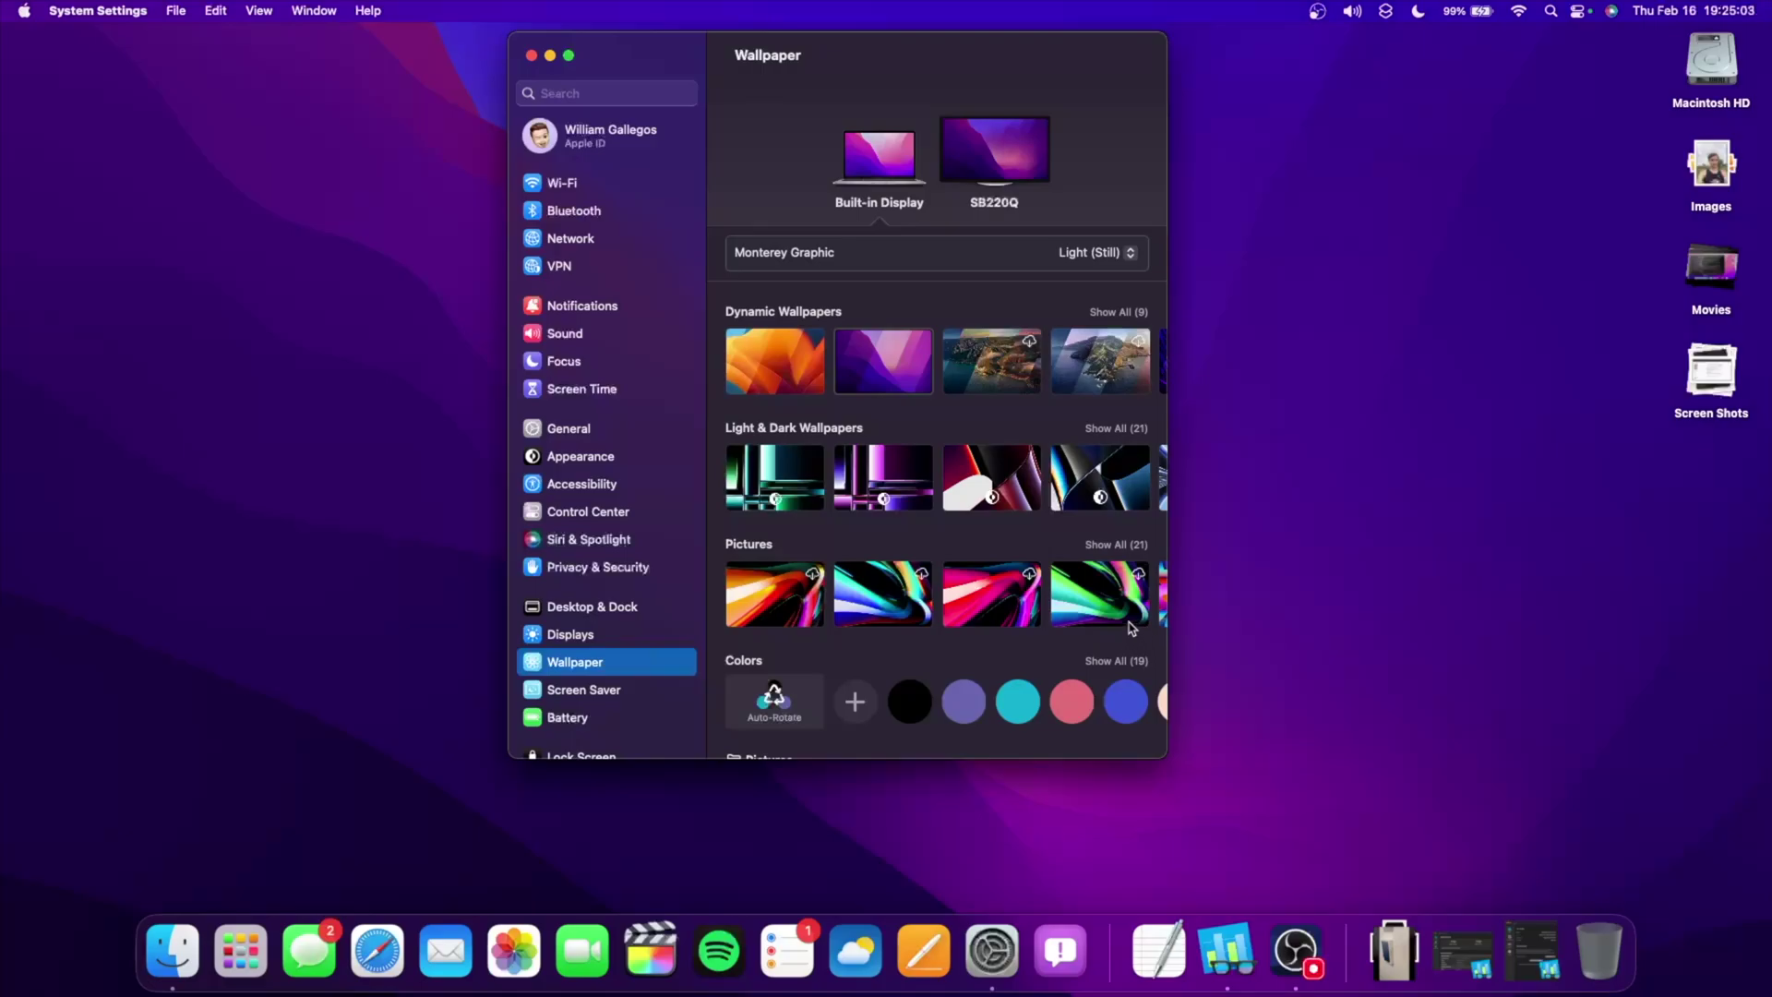
{"action": "scroll", "coordinate": [1112, 620], "scroll_direction": "right", "scroll_amount": 3}
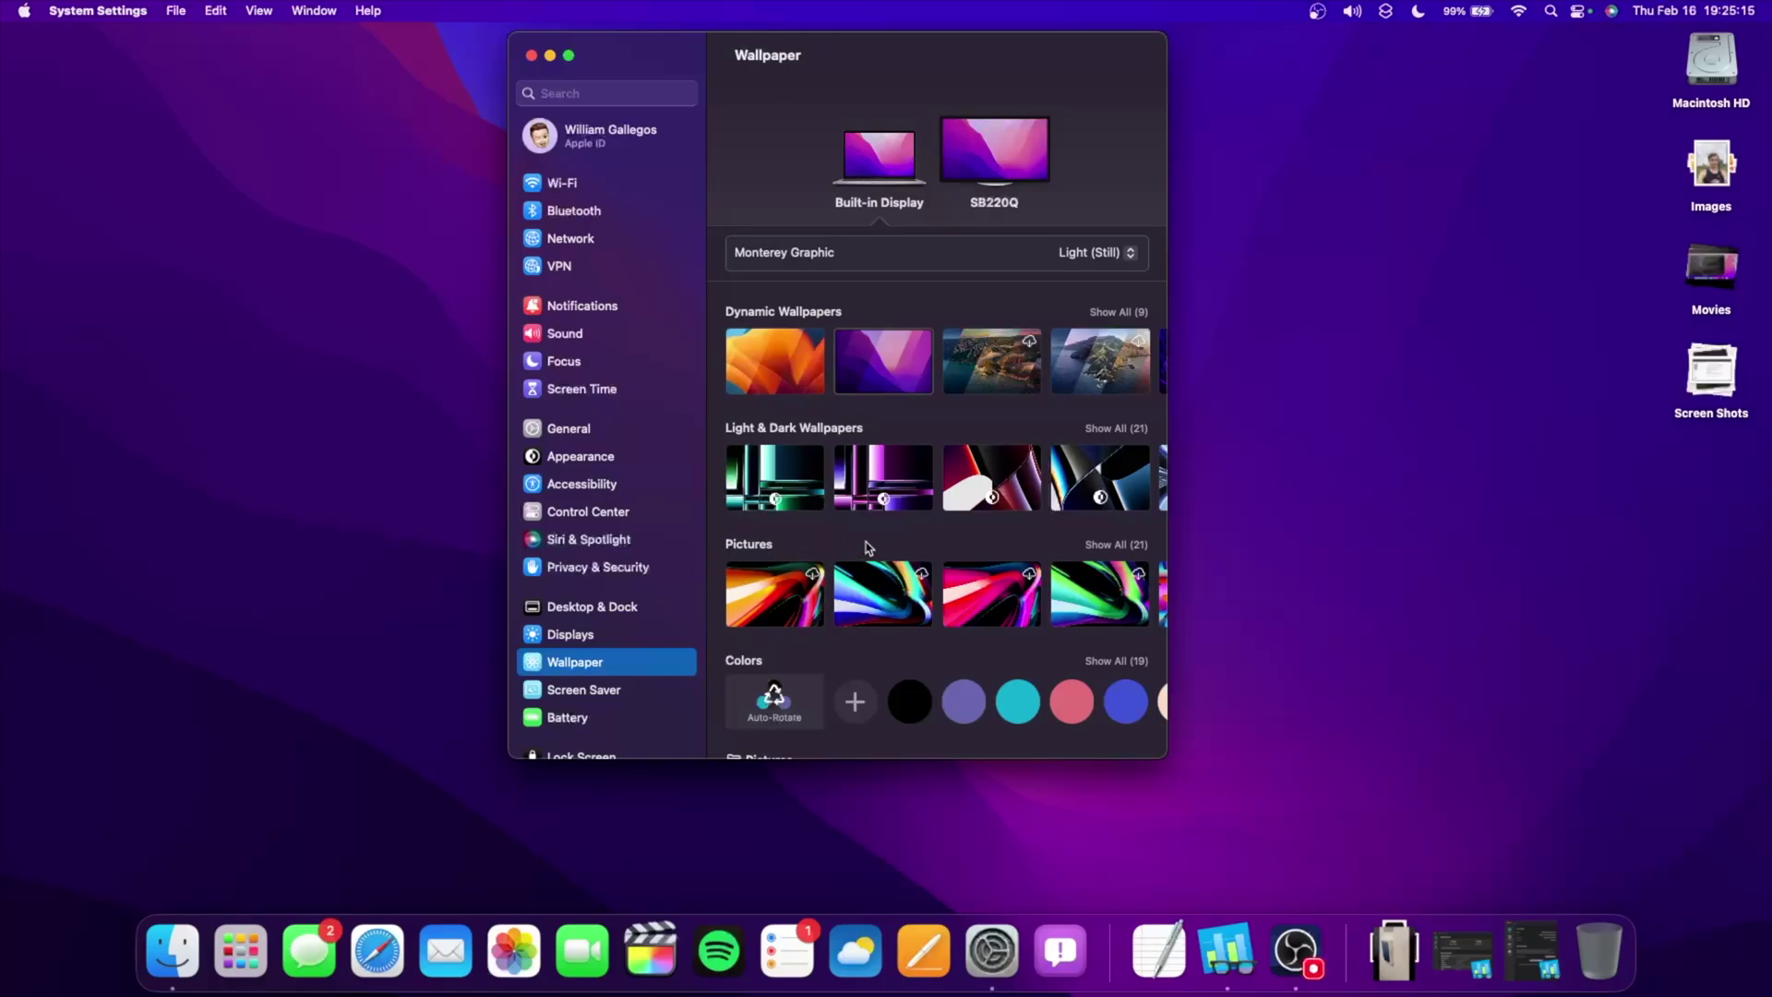
{"action": "scroll", "coordinate": [856, 561], "scroll_direction": "down", "scroll_amount": 3}
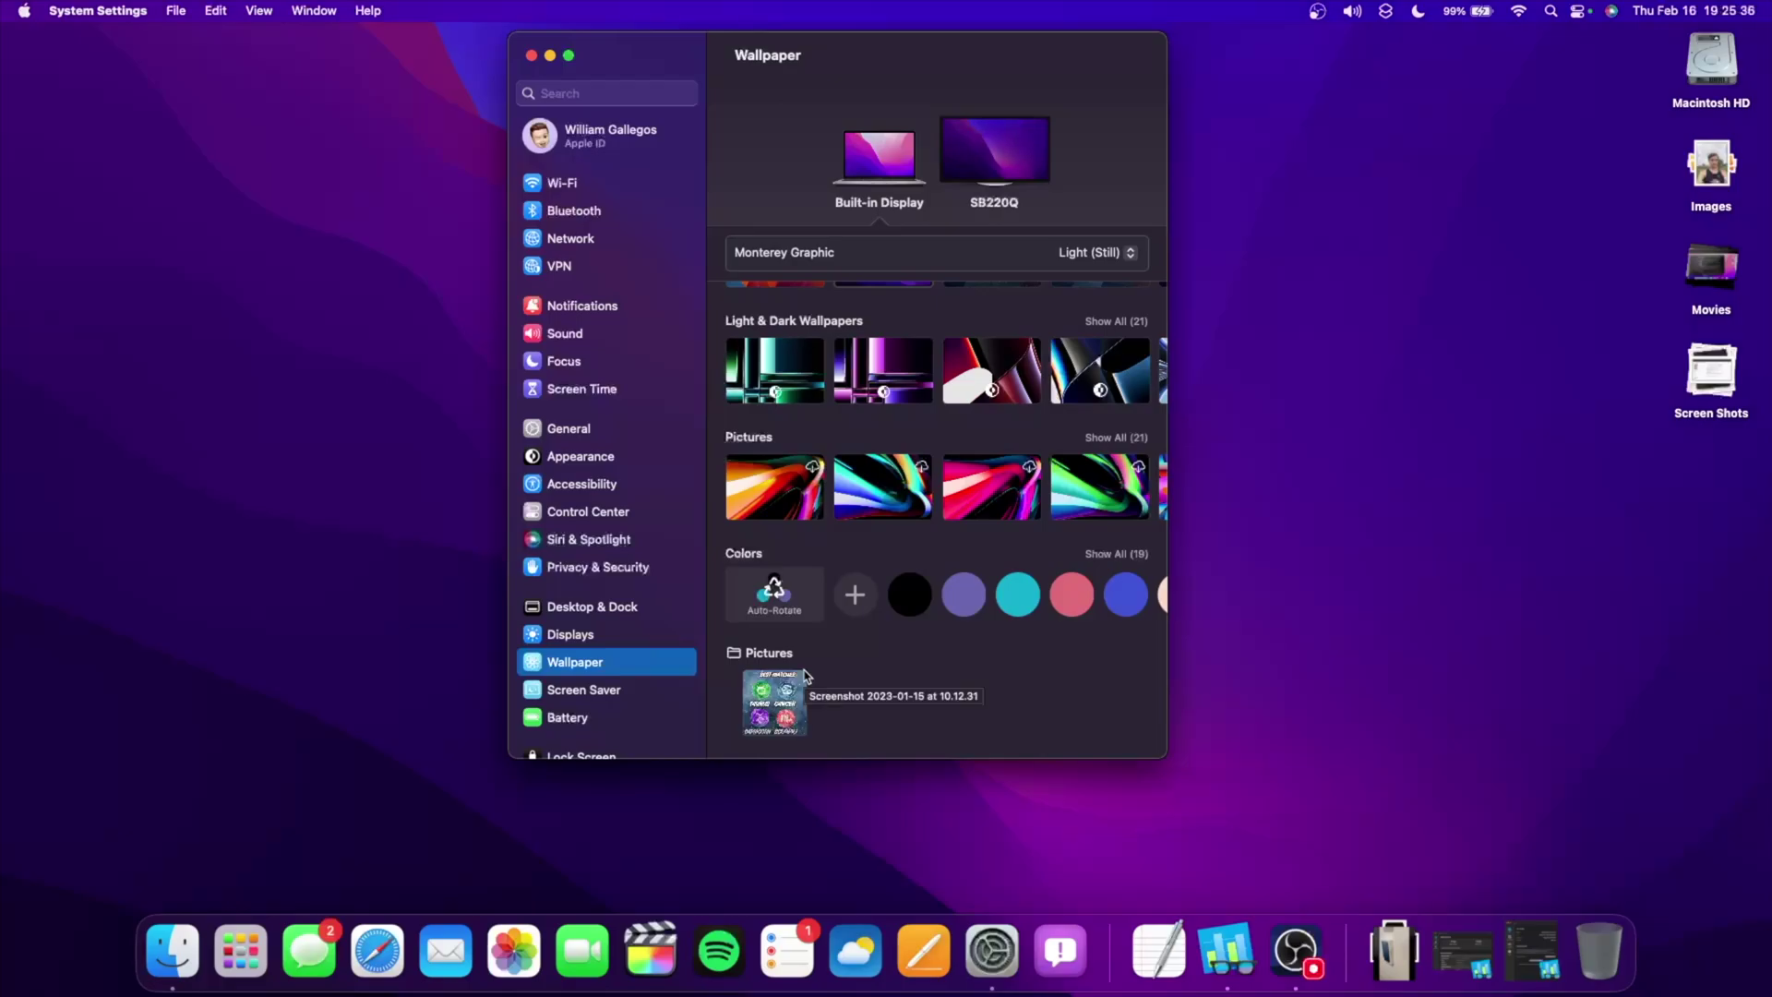
{"action": "left_click", "coordinate": [188, 969]}
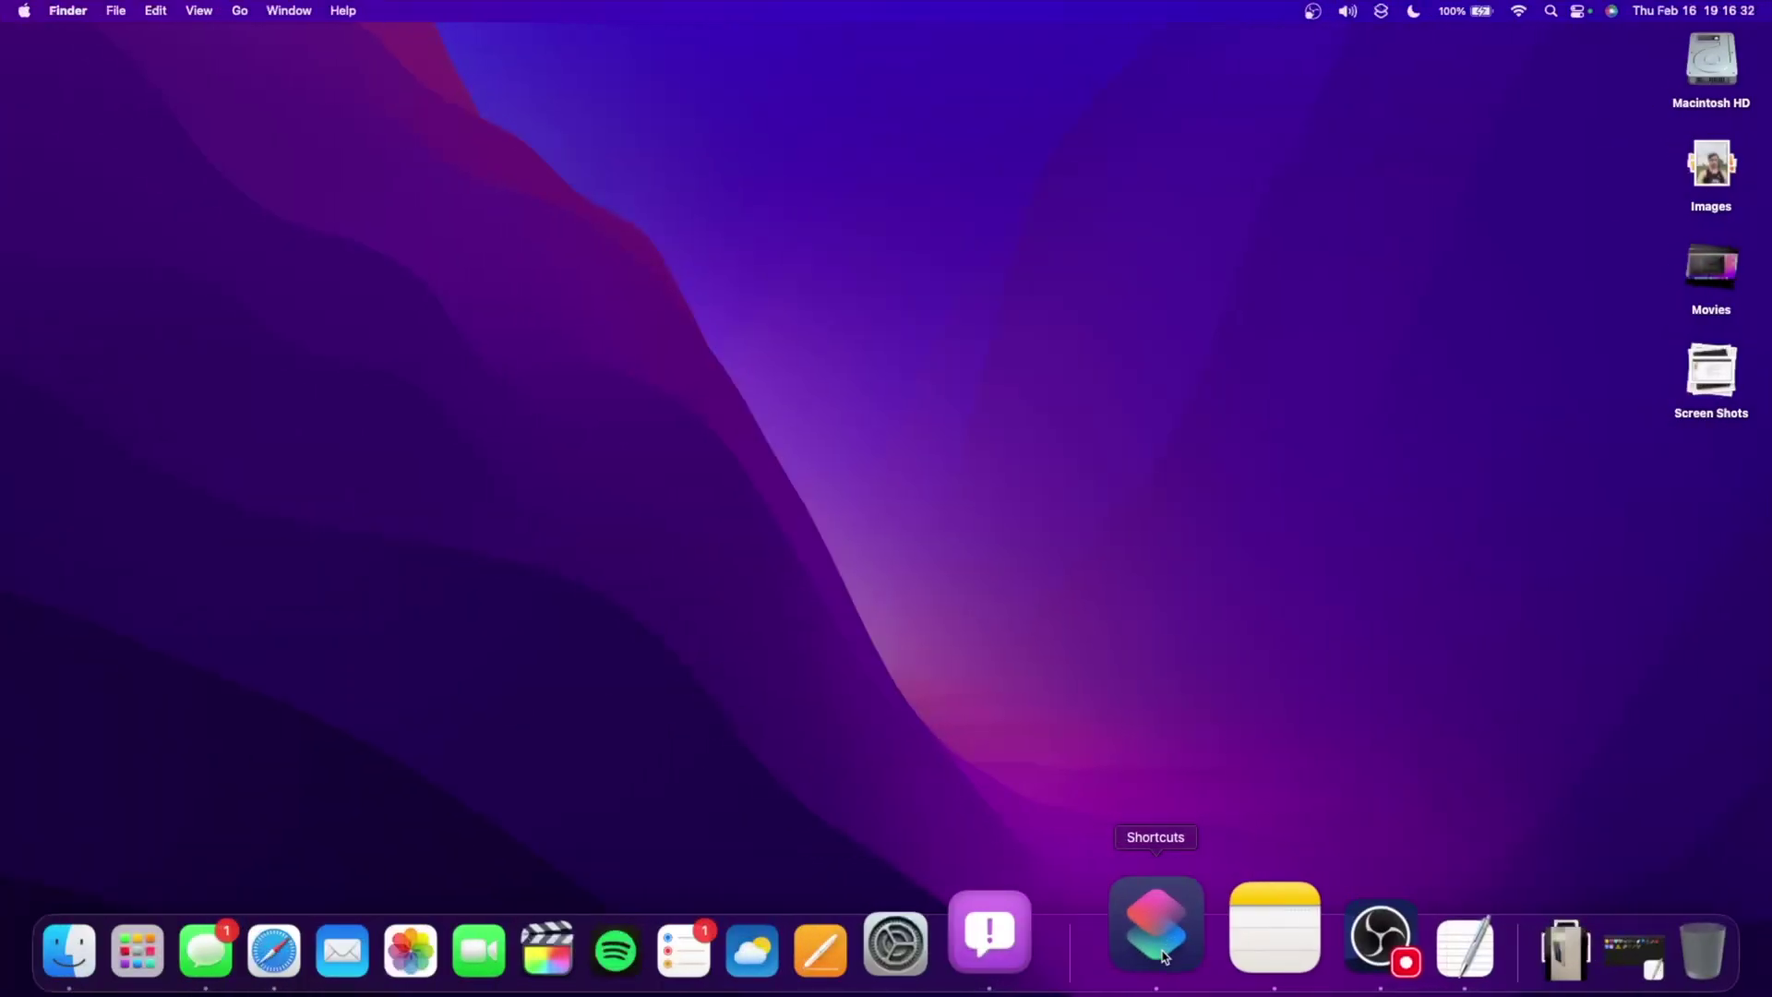
Open the All iOS 16.4 Shortcuts shortcut and inspect its Shut Down and Set AirDrop Receiving actions
{"action": "left_click", "coordinate": [1165, 957]}
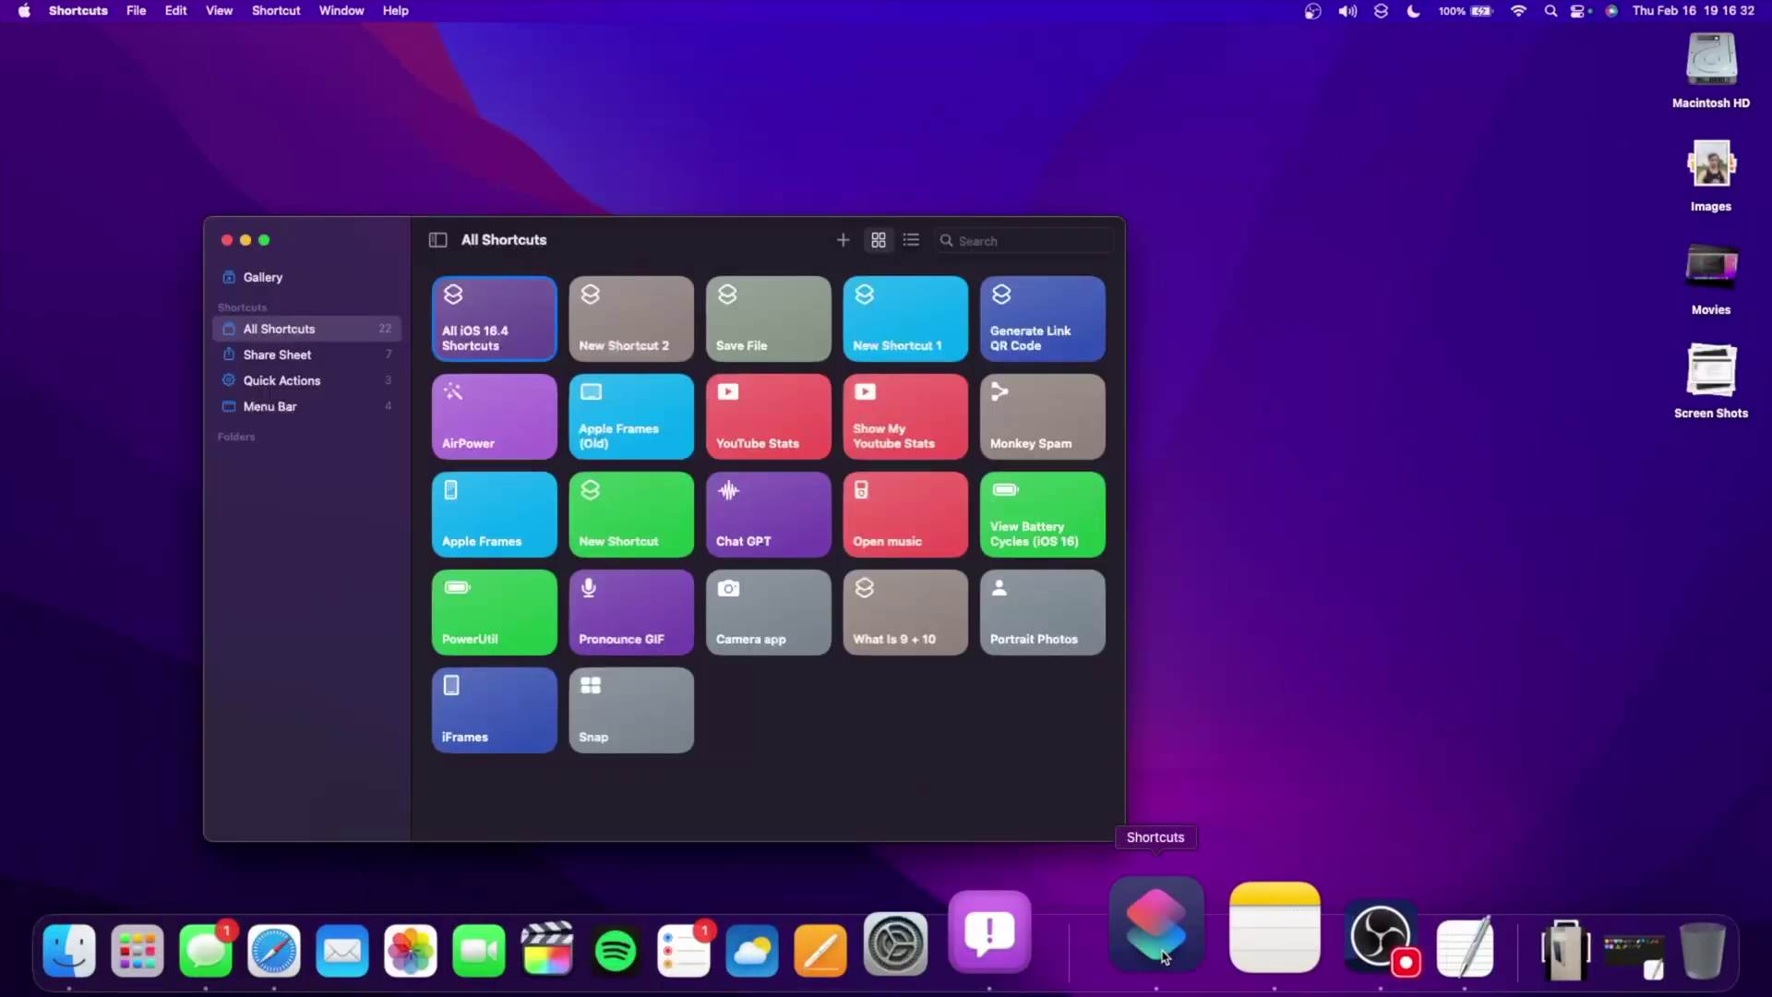
{"action": "double_click", "coordinate": [489, 341]}
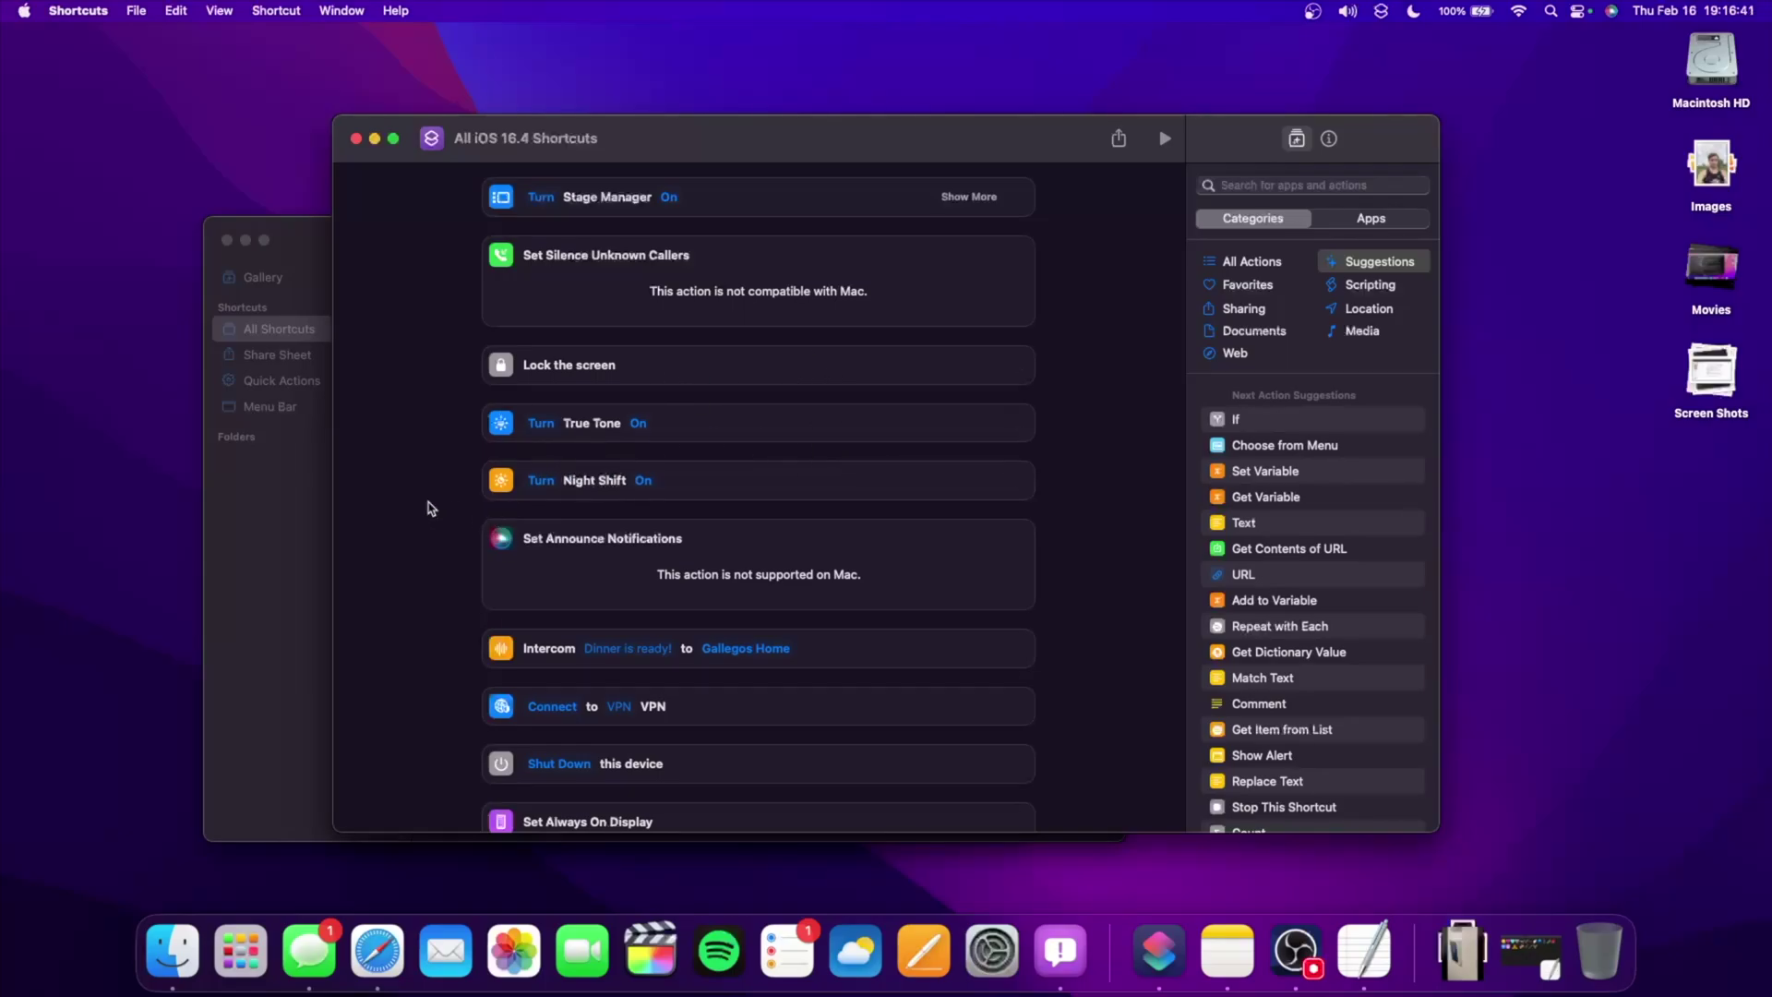
{"action": "scroll", "coordinate": [669, 501], "scroll_direction": "down", "scroll_amount": 3}
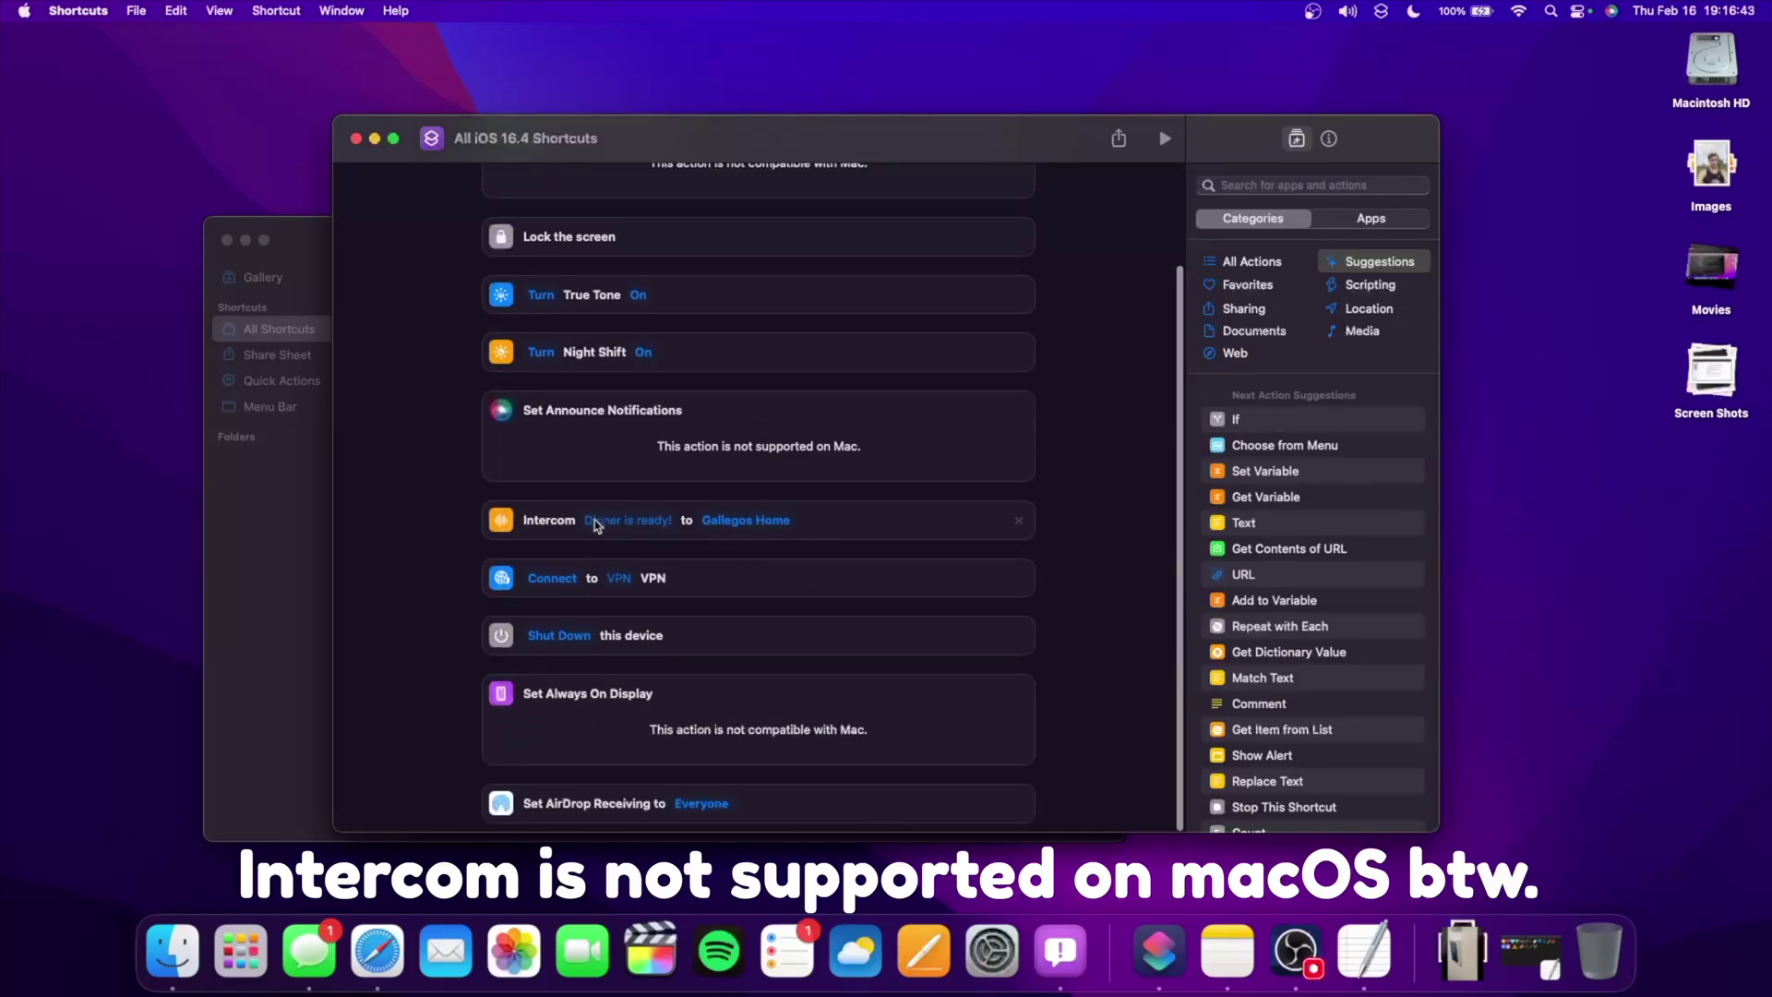
{"action": "left_click", "coordinate": [559, 637]}
{"action": "left_click", "coordinate": [385, 651]}
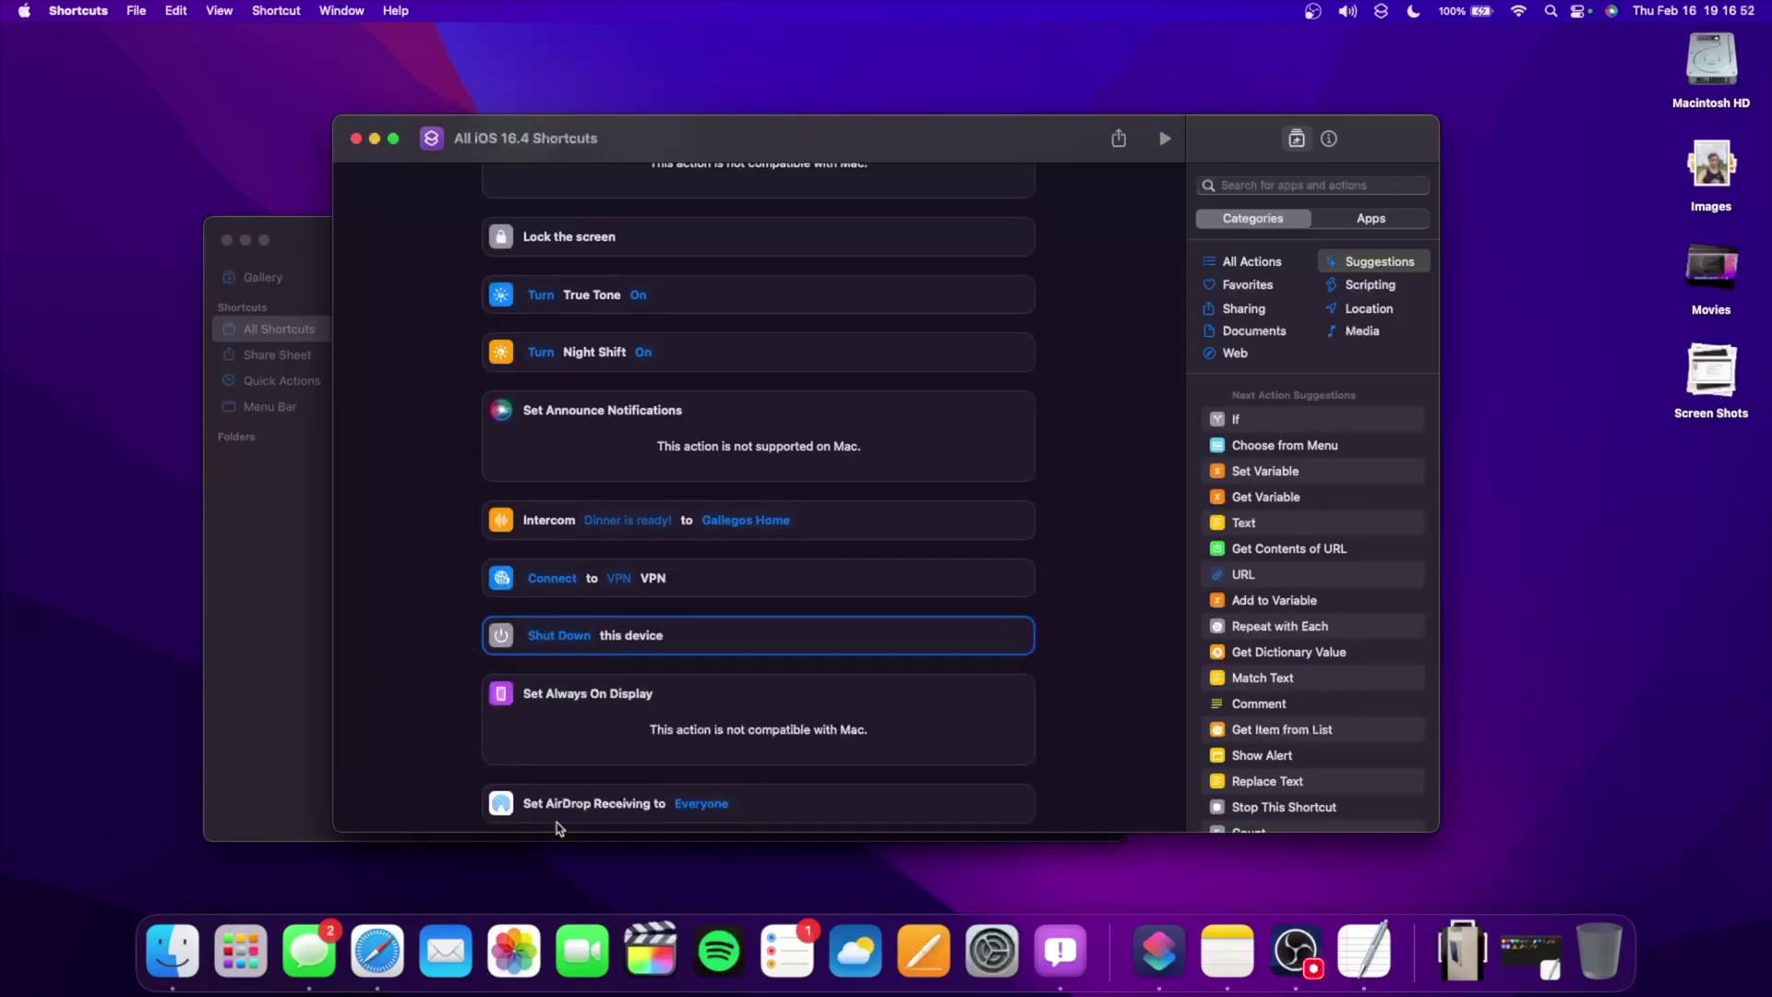
{"action": "left_click", "coordinate": [580, 807]}
{"action": "left_click", "coordinate": [1141, 799]}
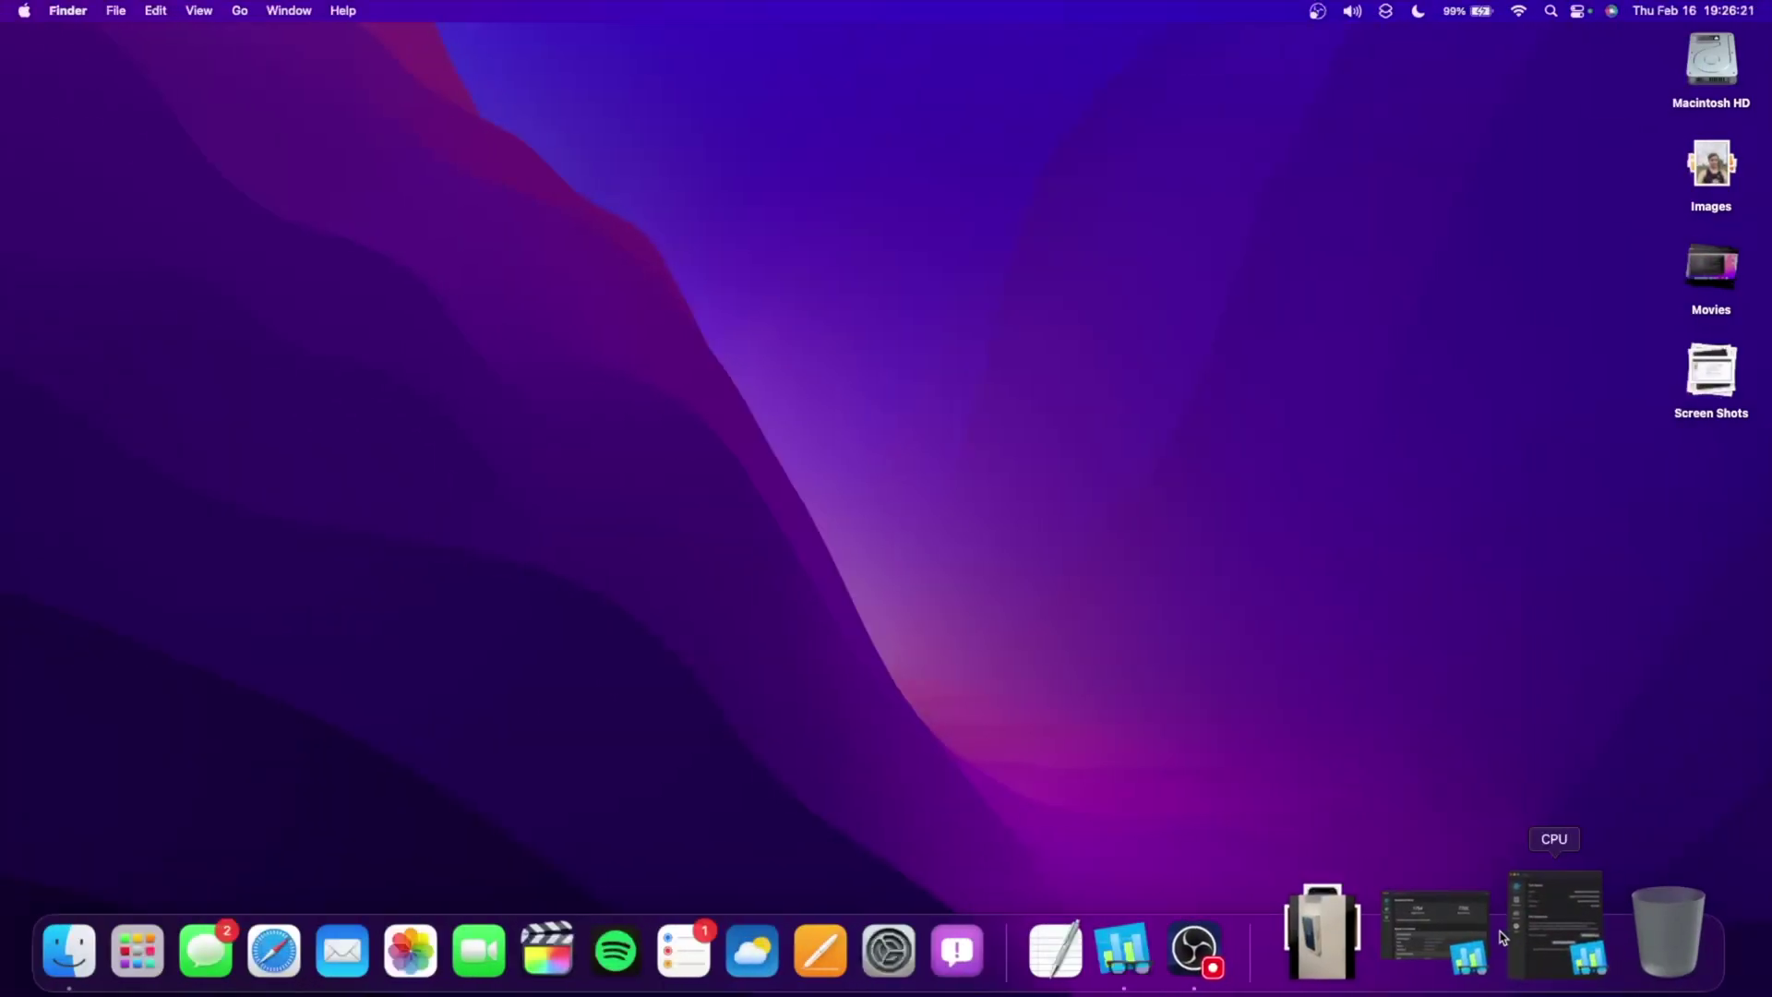
Restore the macOS 13.3 Beta 1 results and open the macOS 13.2.1 results from Open Recent
{"action": "left_click", "coordinate": [1473, 946]}
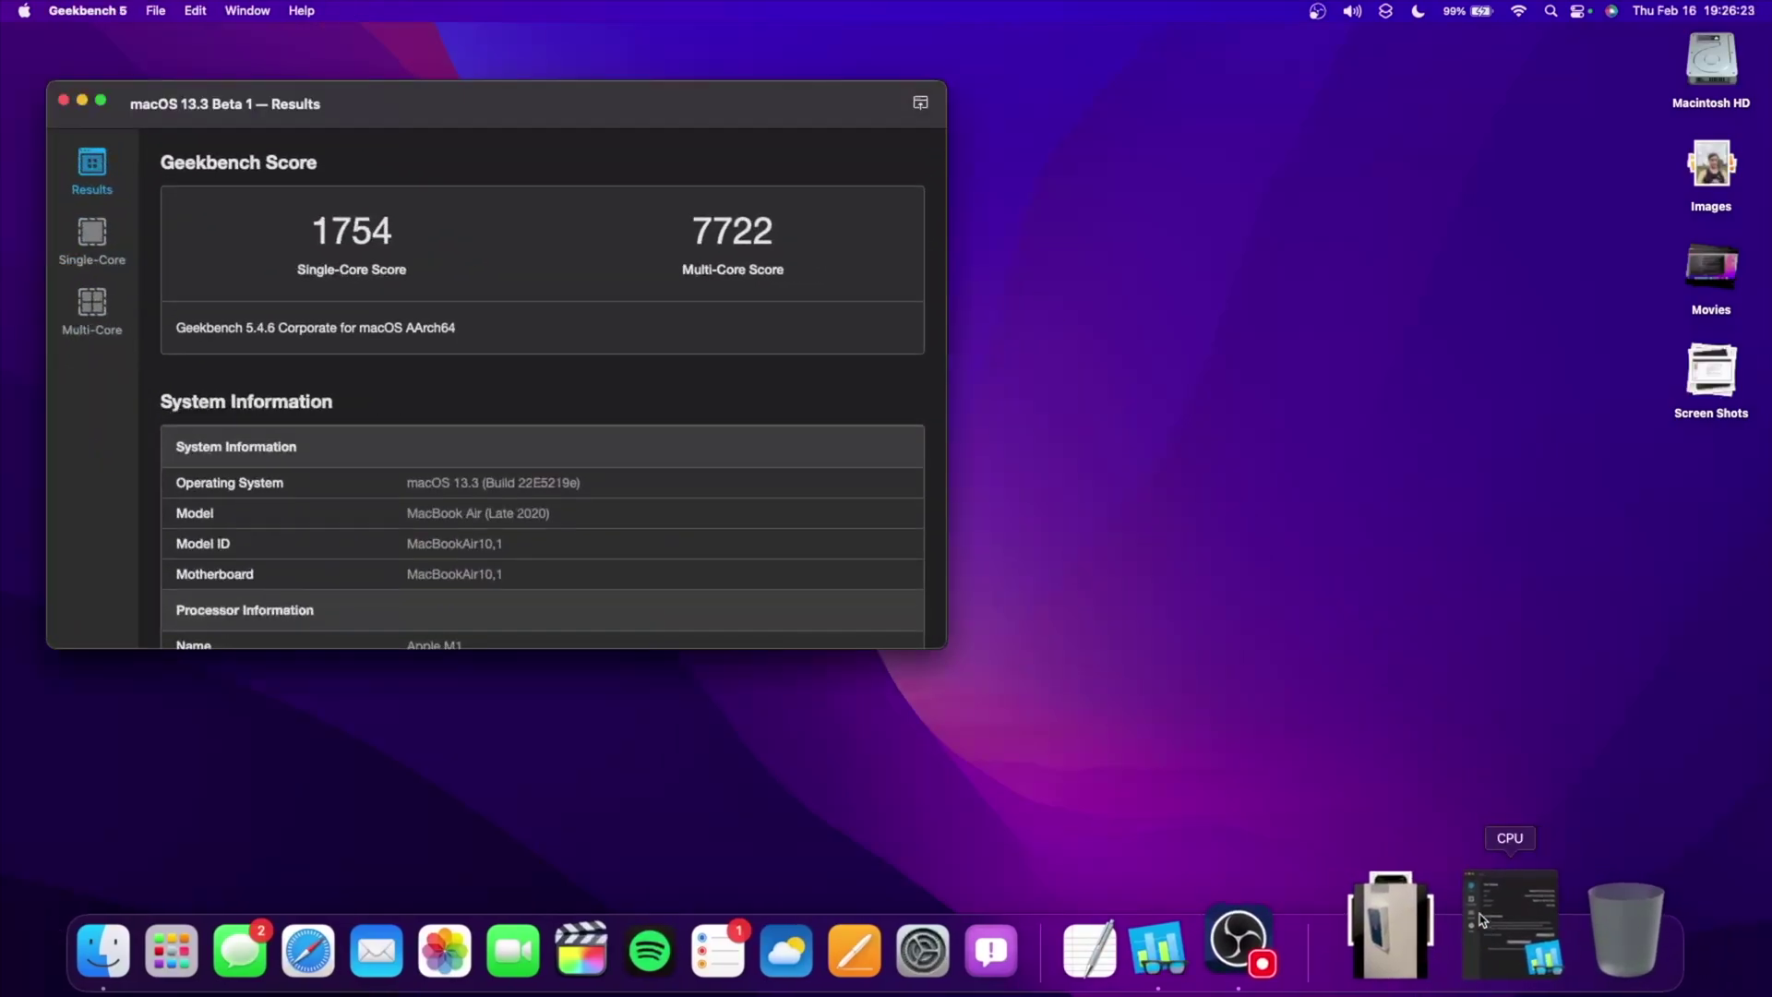
{"action": "left_click", "coordinate": [155, 10]}
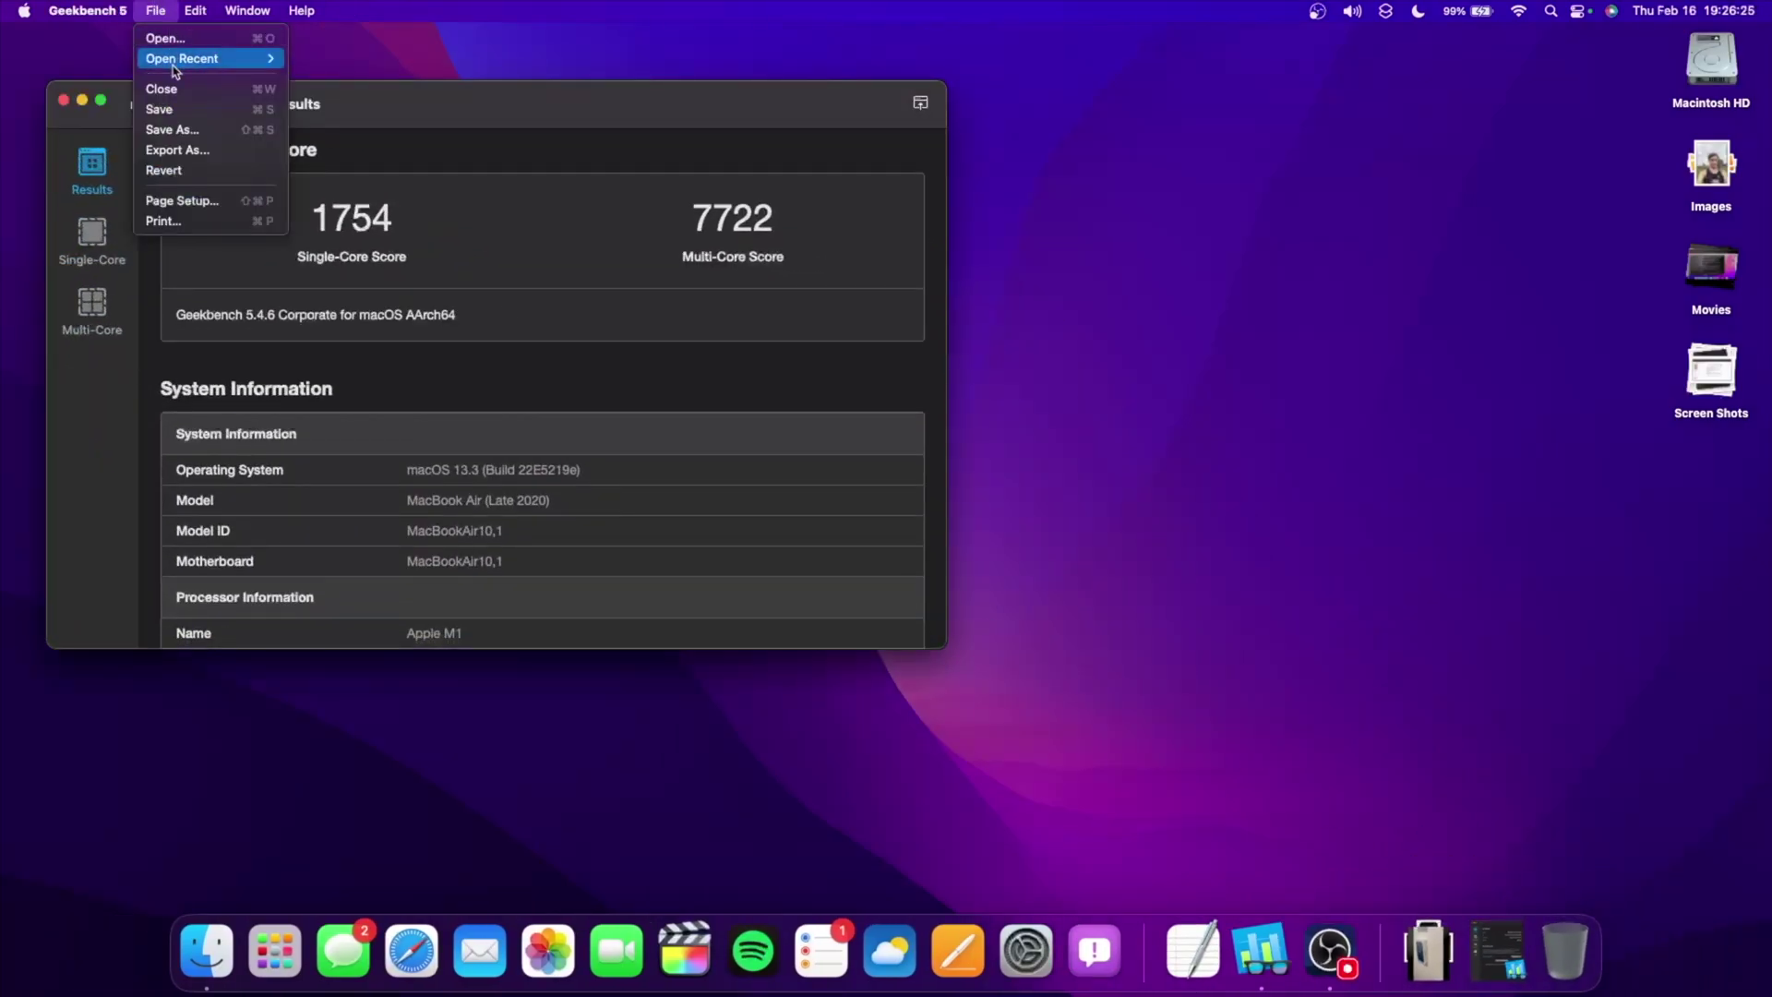
{"action": "mouse_move", "coordinate": [212, 58]}
{"action": "left_click", "coordinate": [318, 81]}
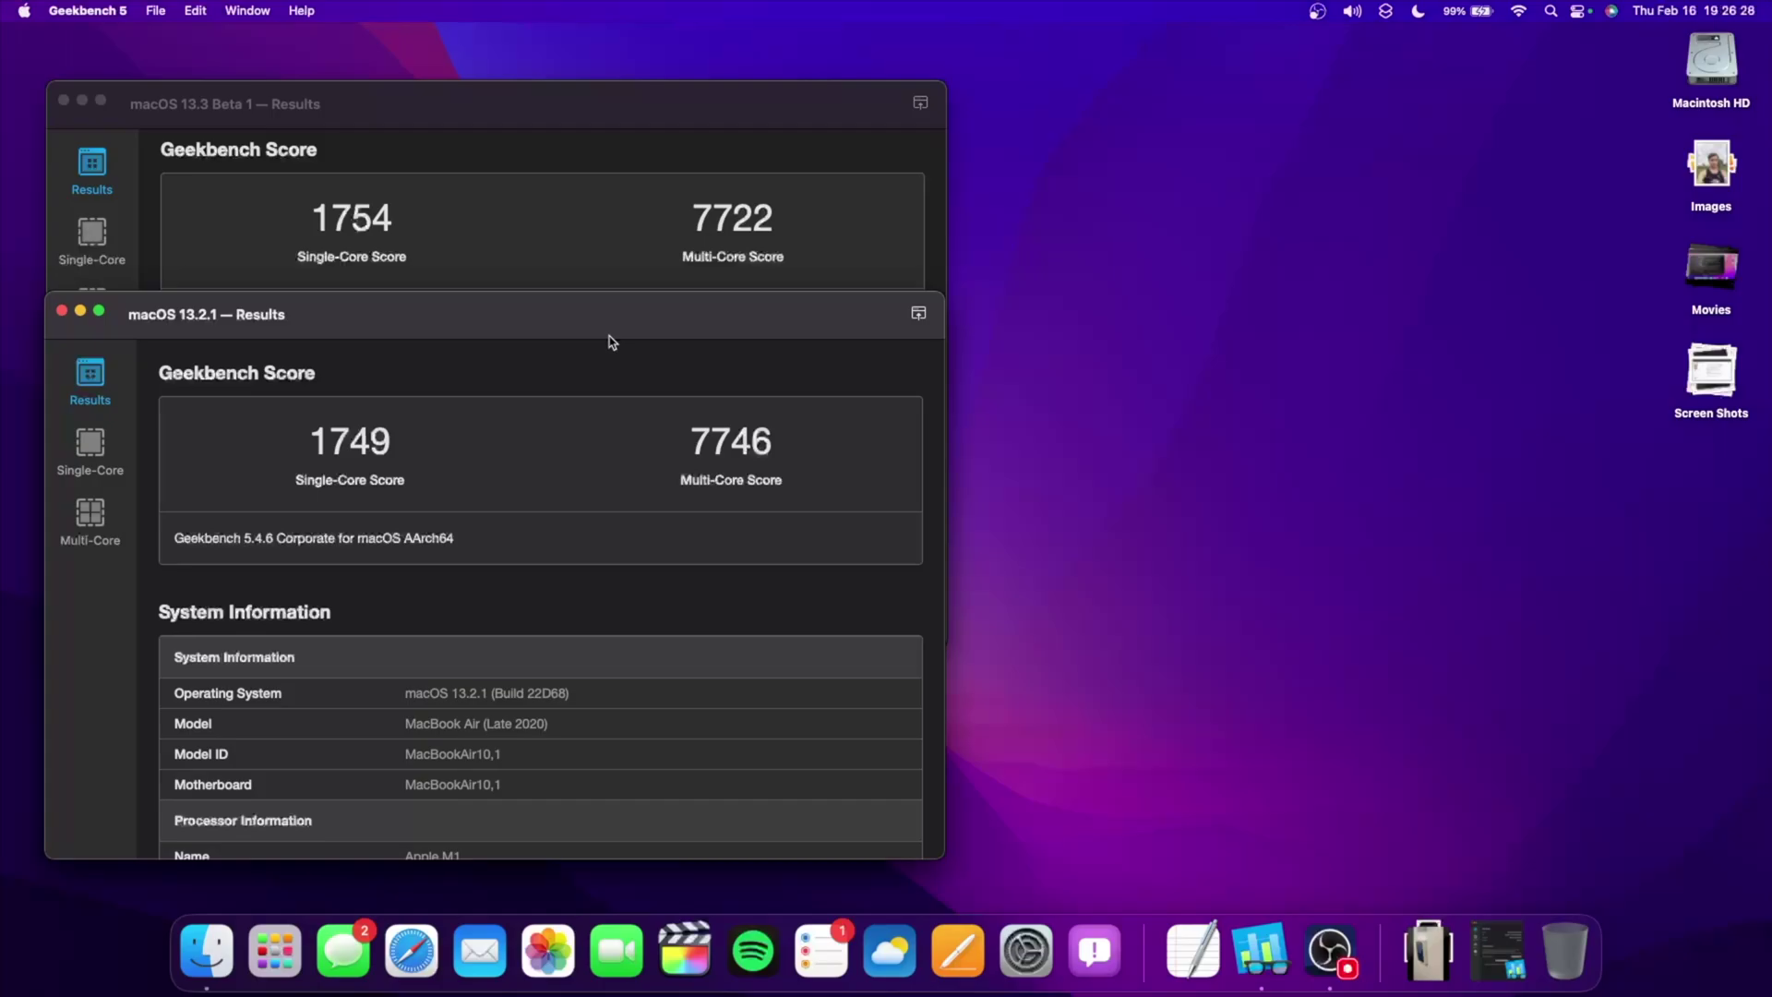
{"action": "left_click_drag", "start_coordinate": [608, 342], "coordinate": [615, 349]}
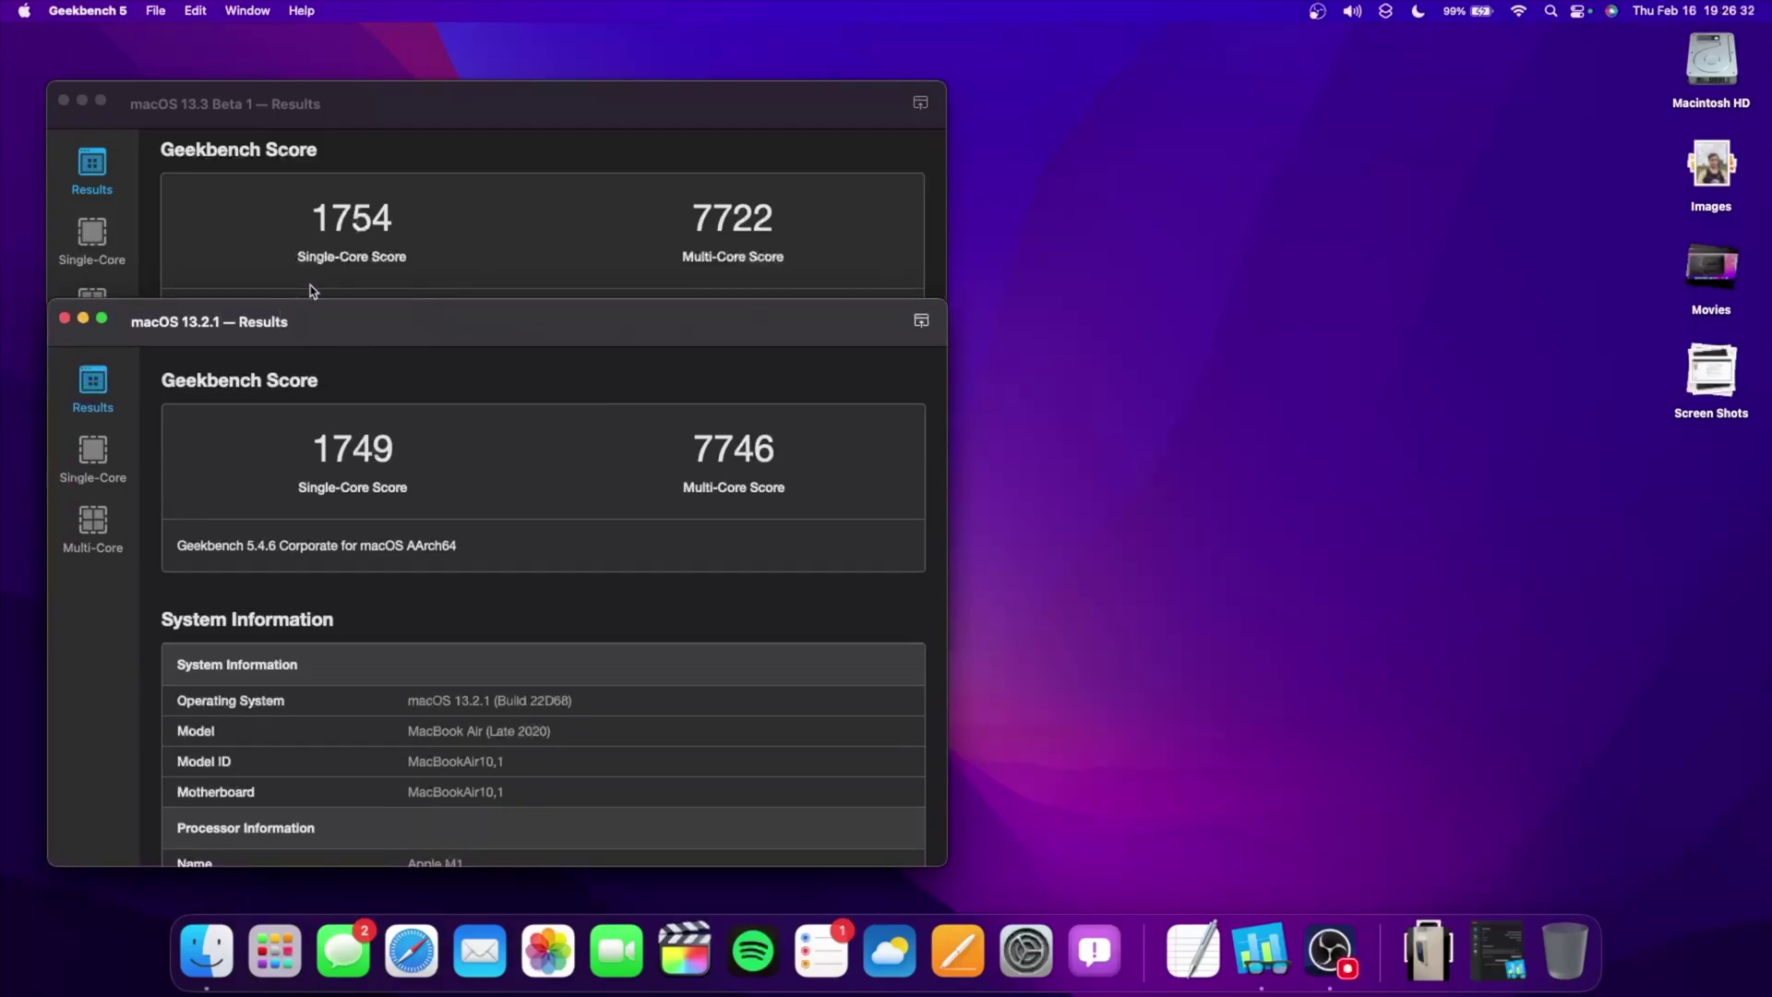
Arrange both result windows so the scores show, then close the 13.2.1 results
{"action": "left_click", "coordinate": [498, 268]}
{"action": "left_click", "coordinate": [654, 750]}
{"action": "left_click", "coordinate": [66, 13]}
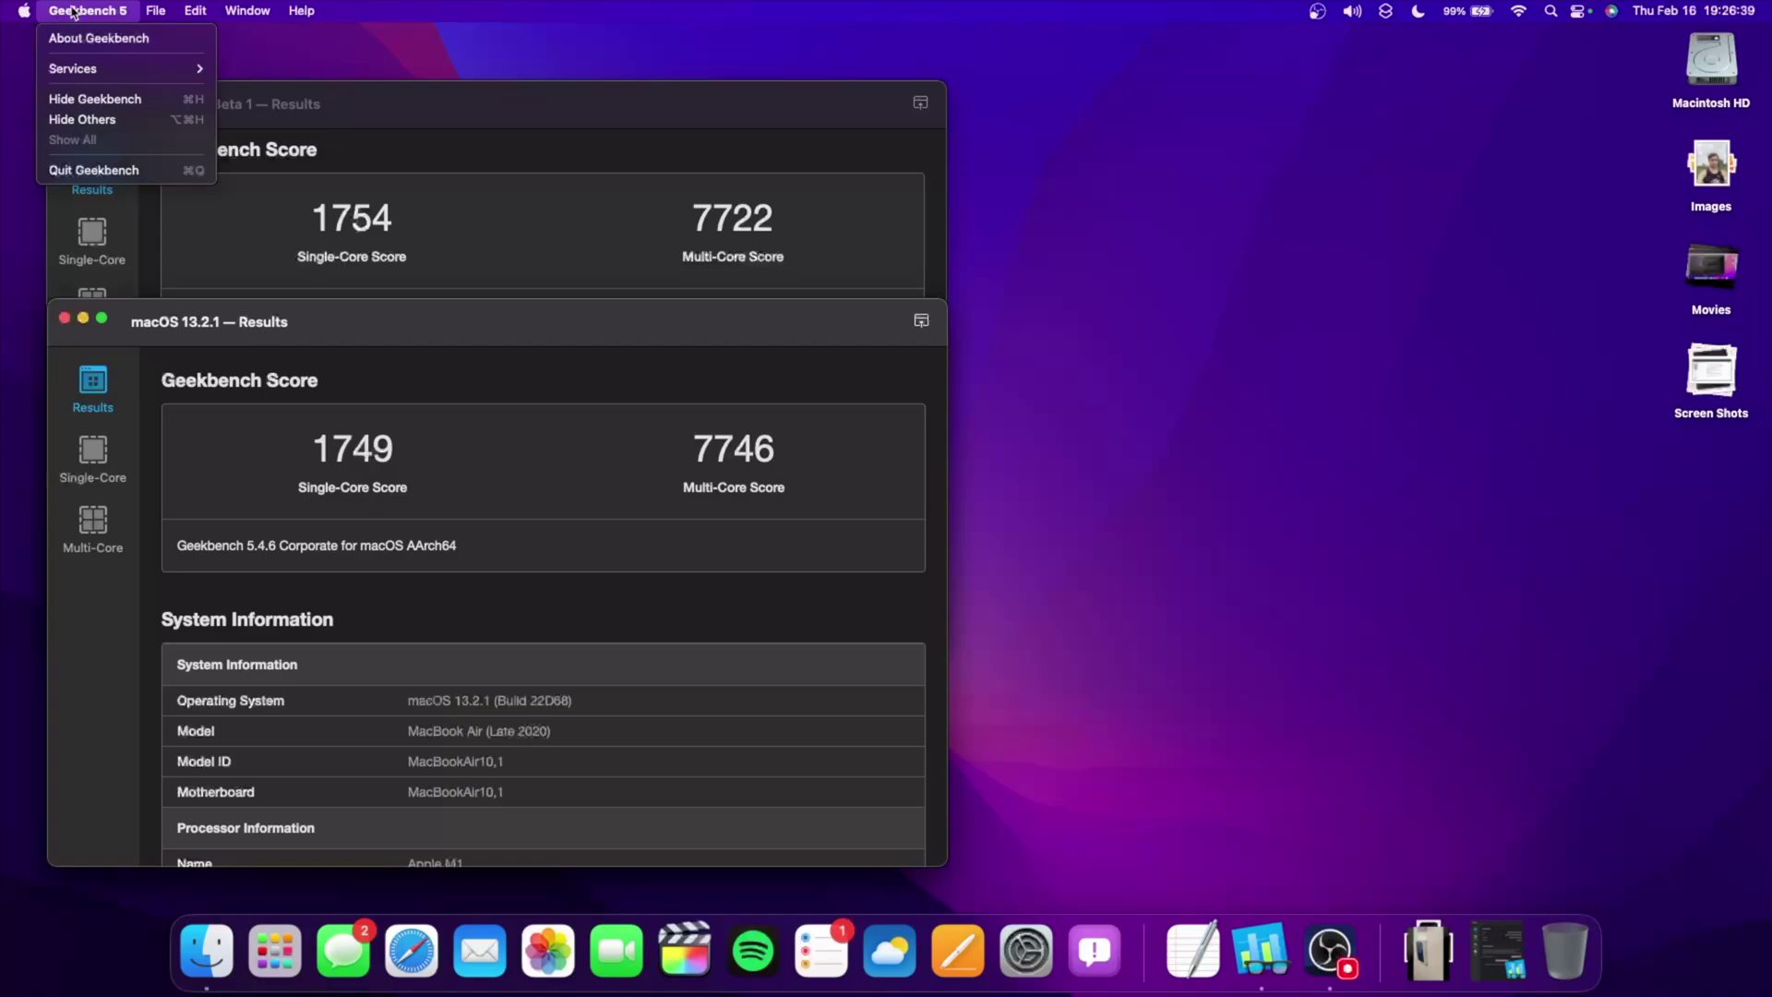
{"action": "left_click", "coordinate": [71, 13]}
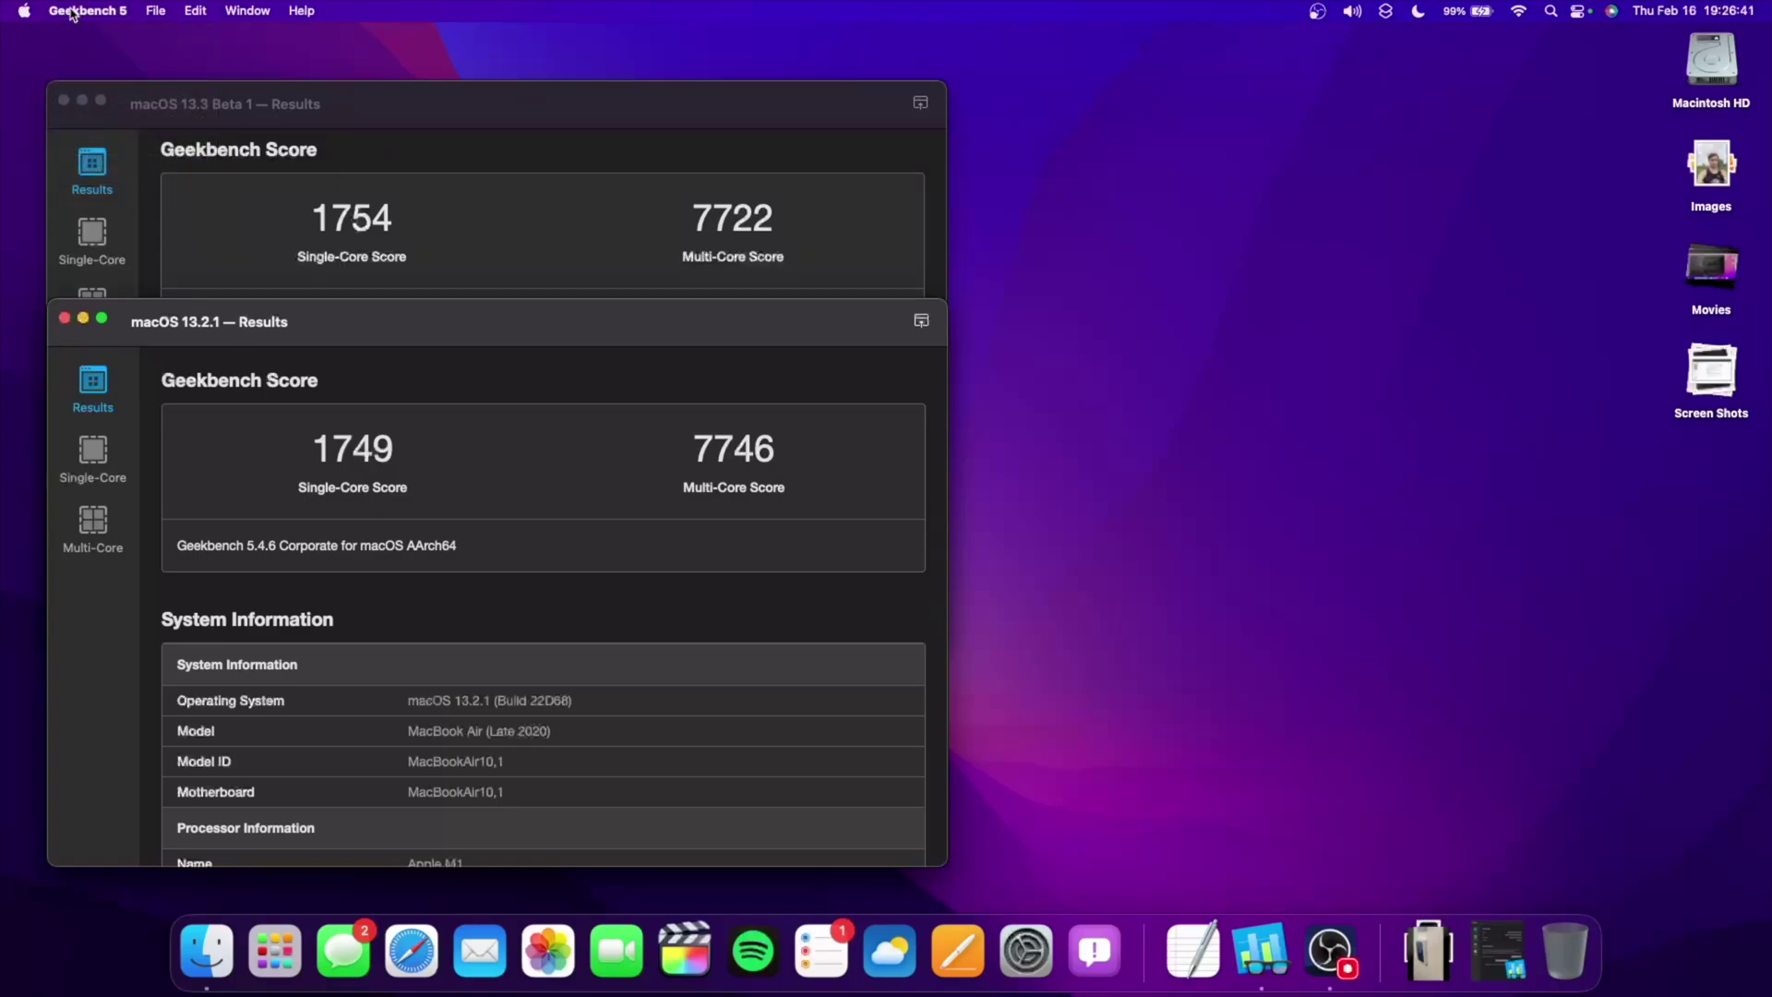
{"action": "left_click_drag", "start_coordinate": [446, 344], "coordinate": [446, 371]}
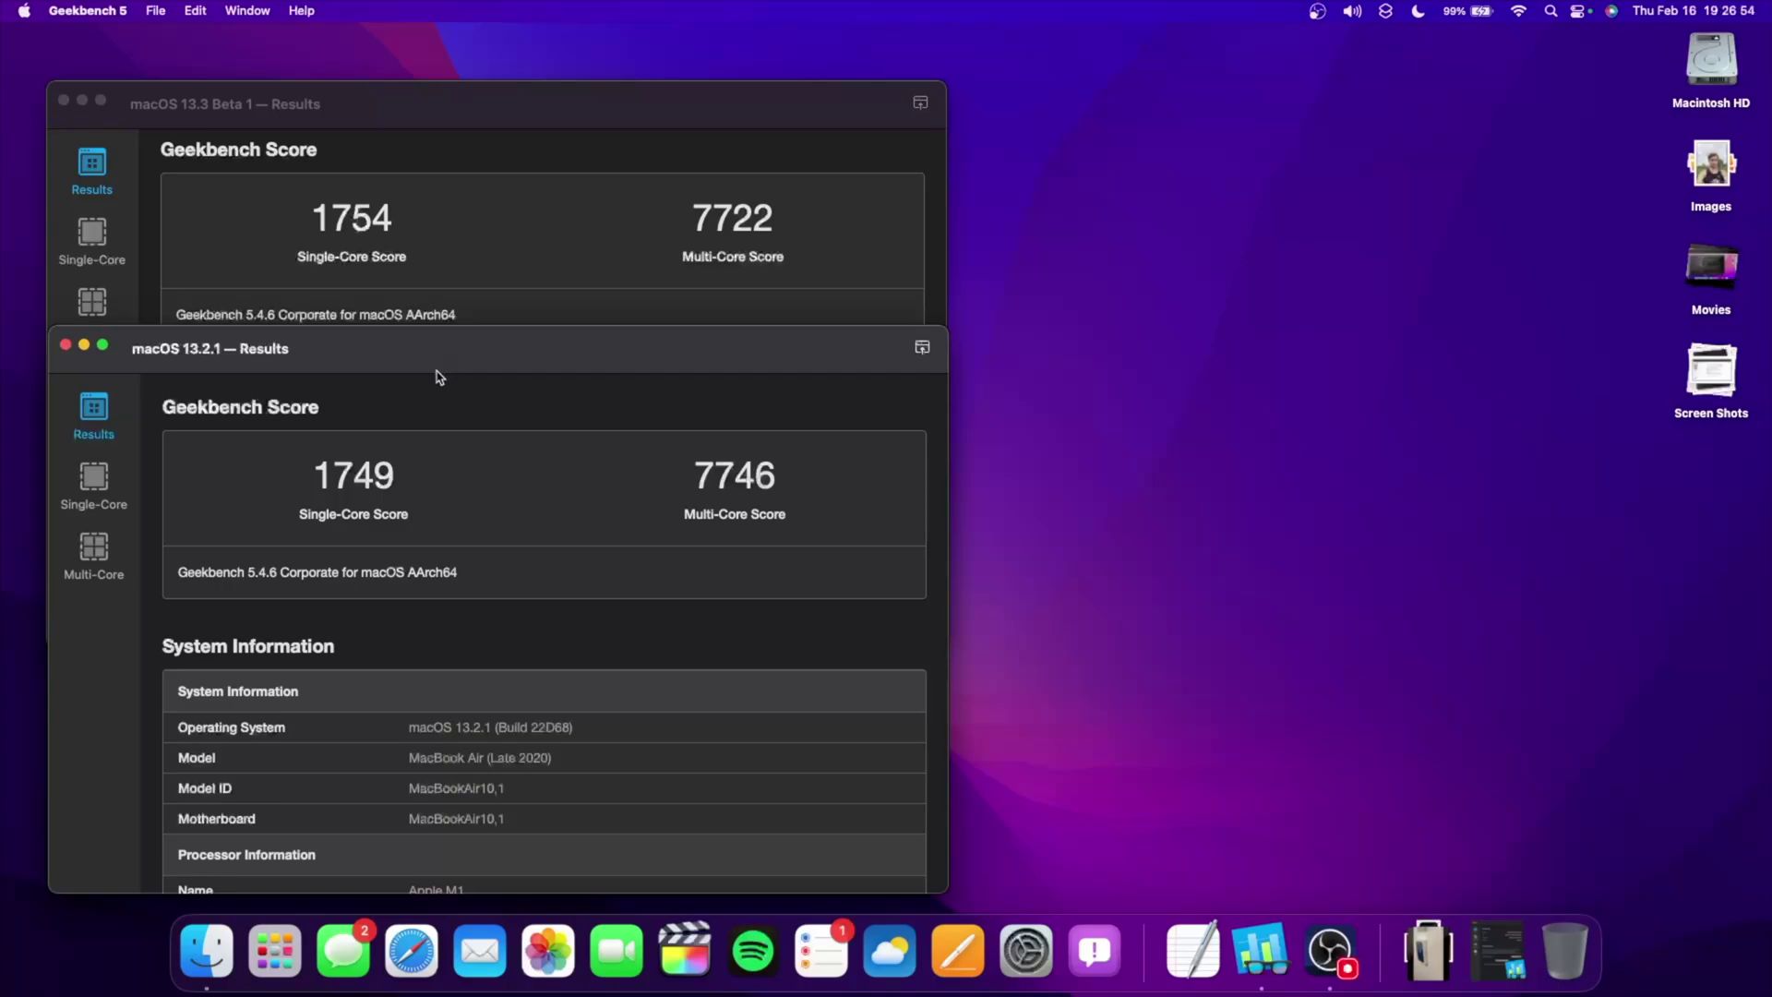
{"action": "left_click", "coordinate": [66, 344]}
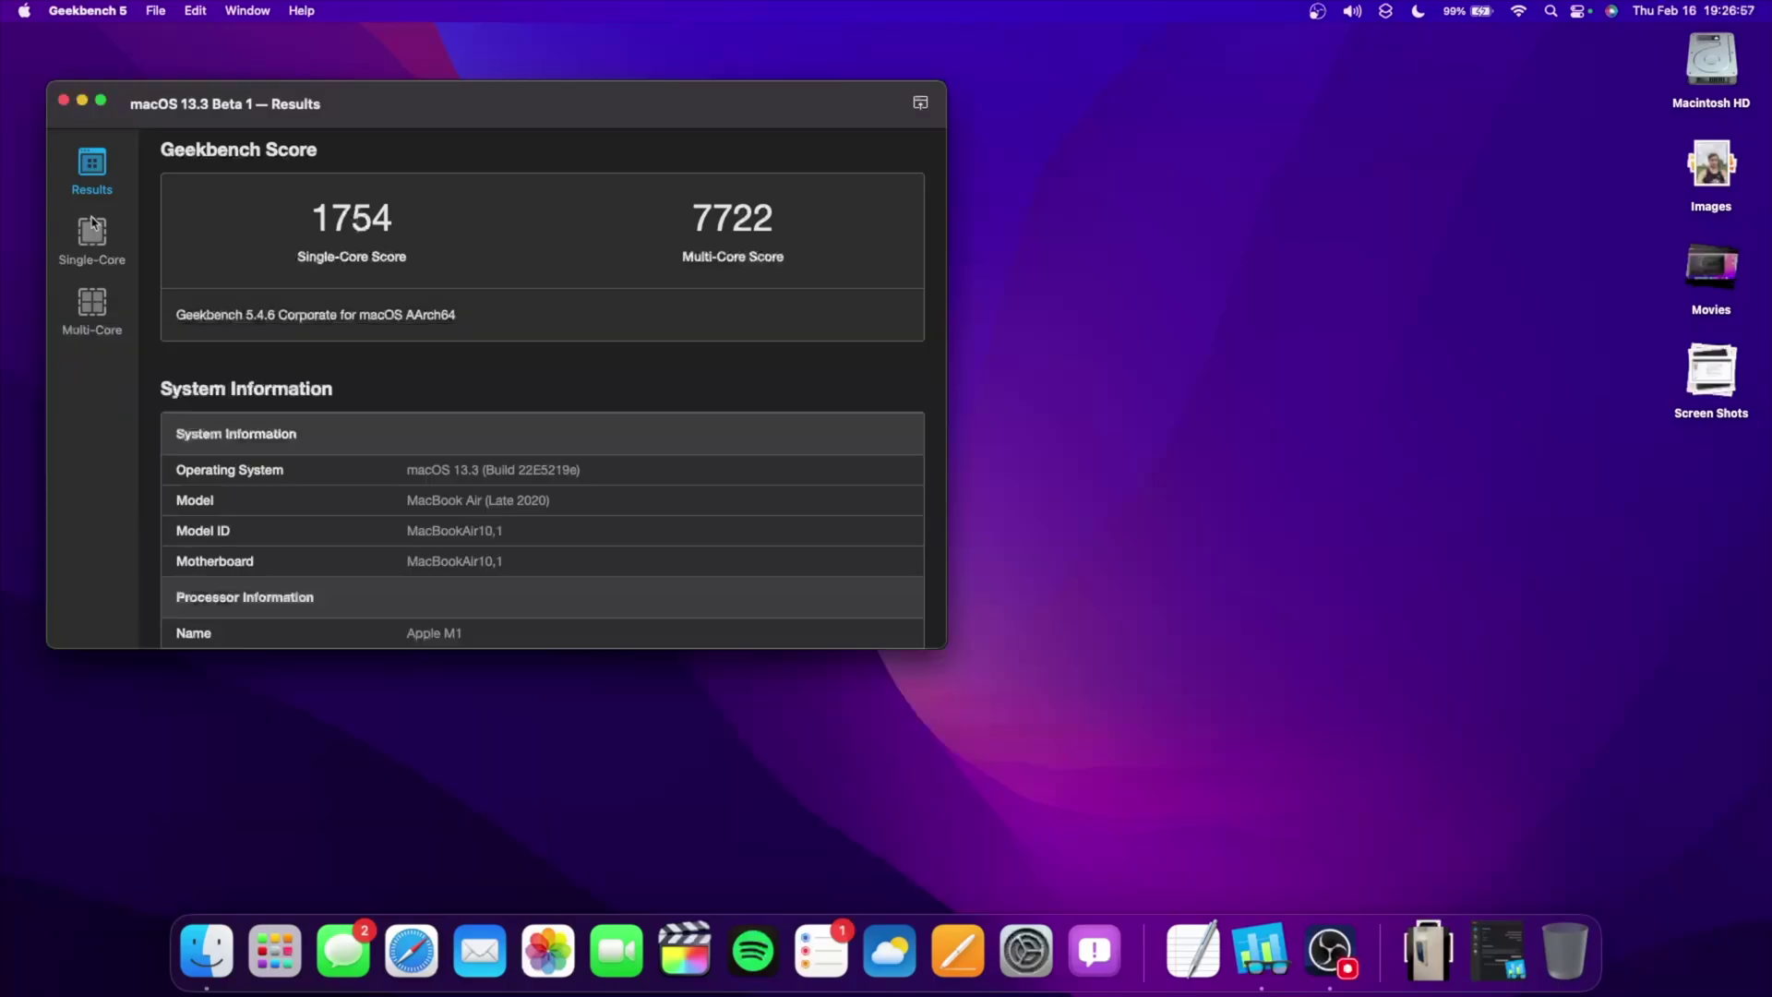
Close the 13.3 Beta 1 results, launch Calendar, and scroll Month view through March and April 2023
{"action": "left_click", "coordinate": [63, 100]}
{"action": "left_click", "coordinate": [203, 950]}
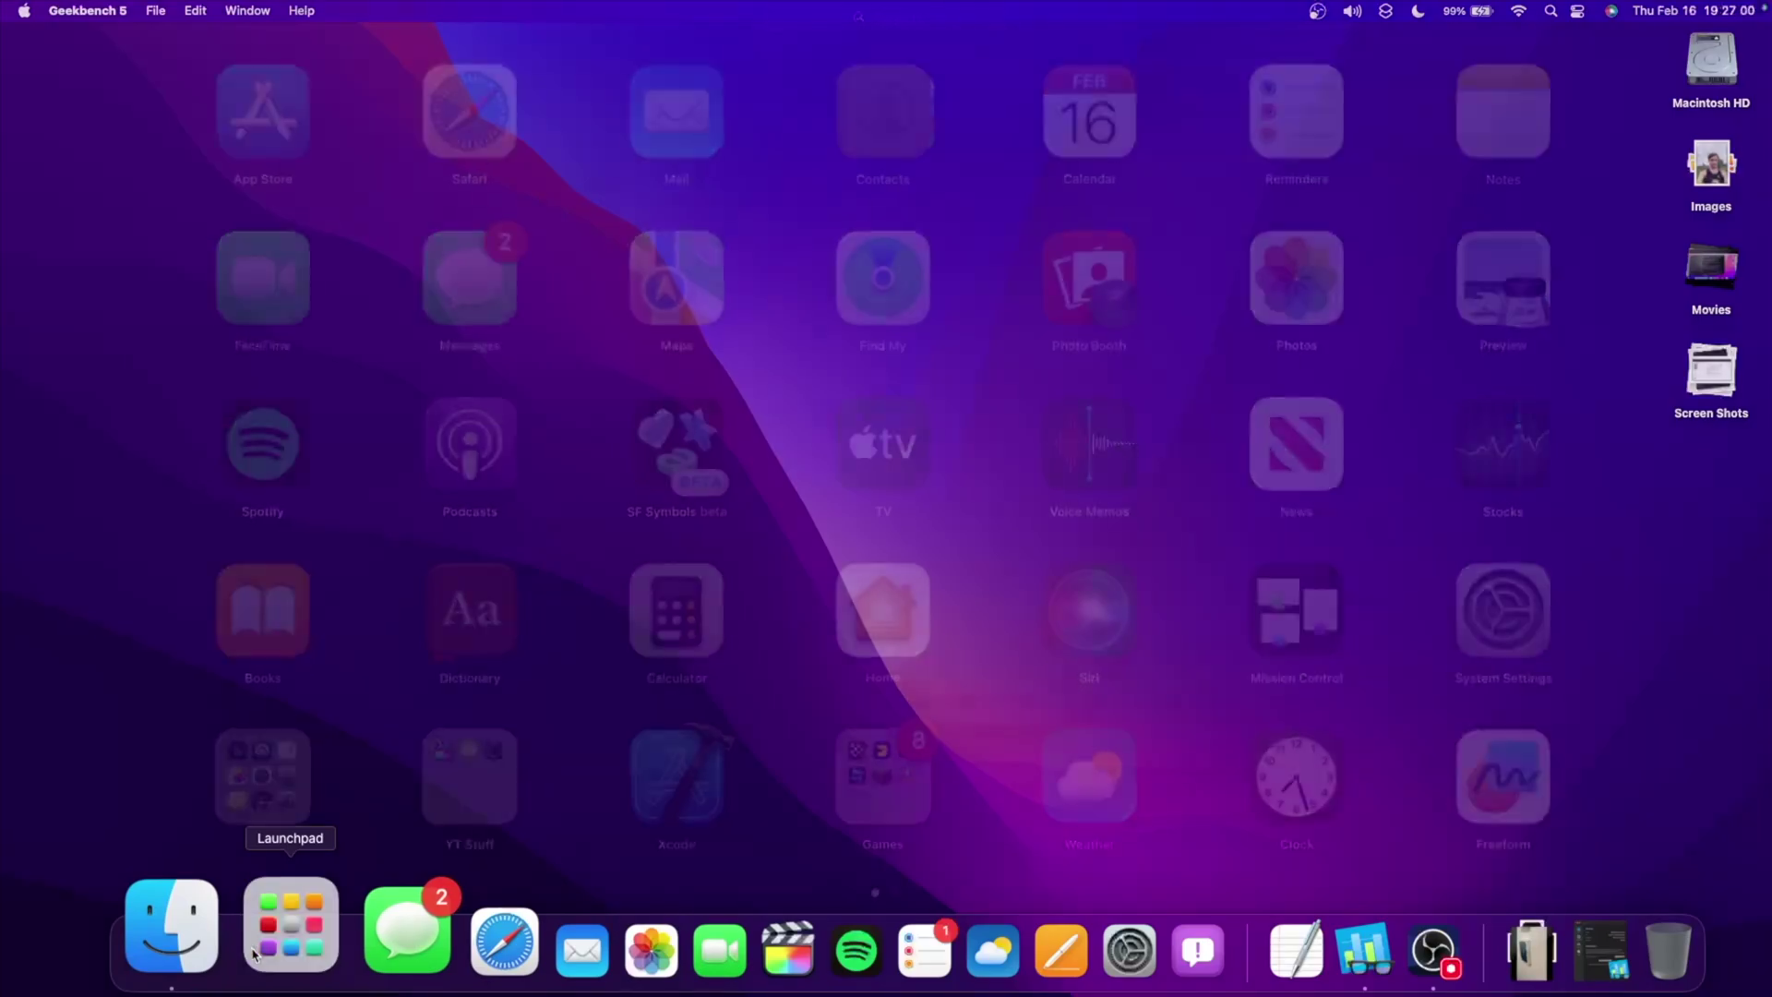
{"action": "left_click", "coordinate": [1080, 119]}
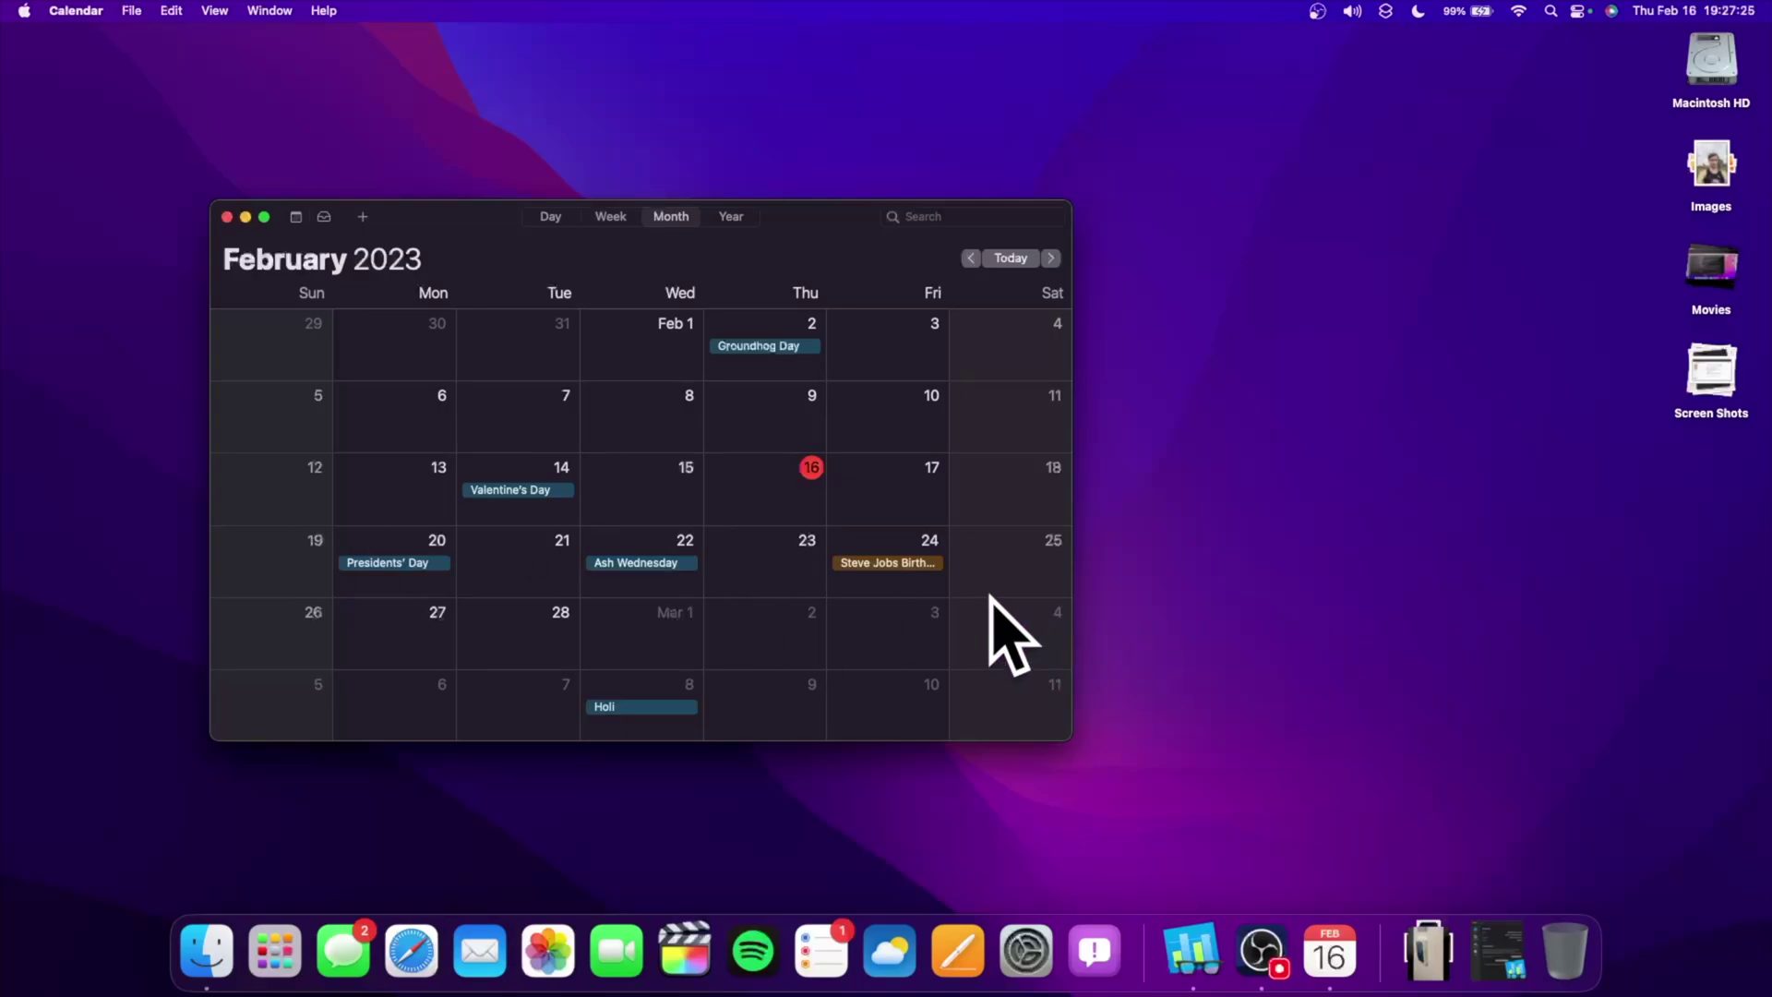
{"action": "scroll", "coordinate": [989, 633], "scroll_direction": "down", "scroll_amount": 5}
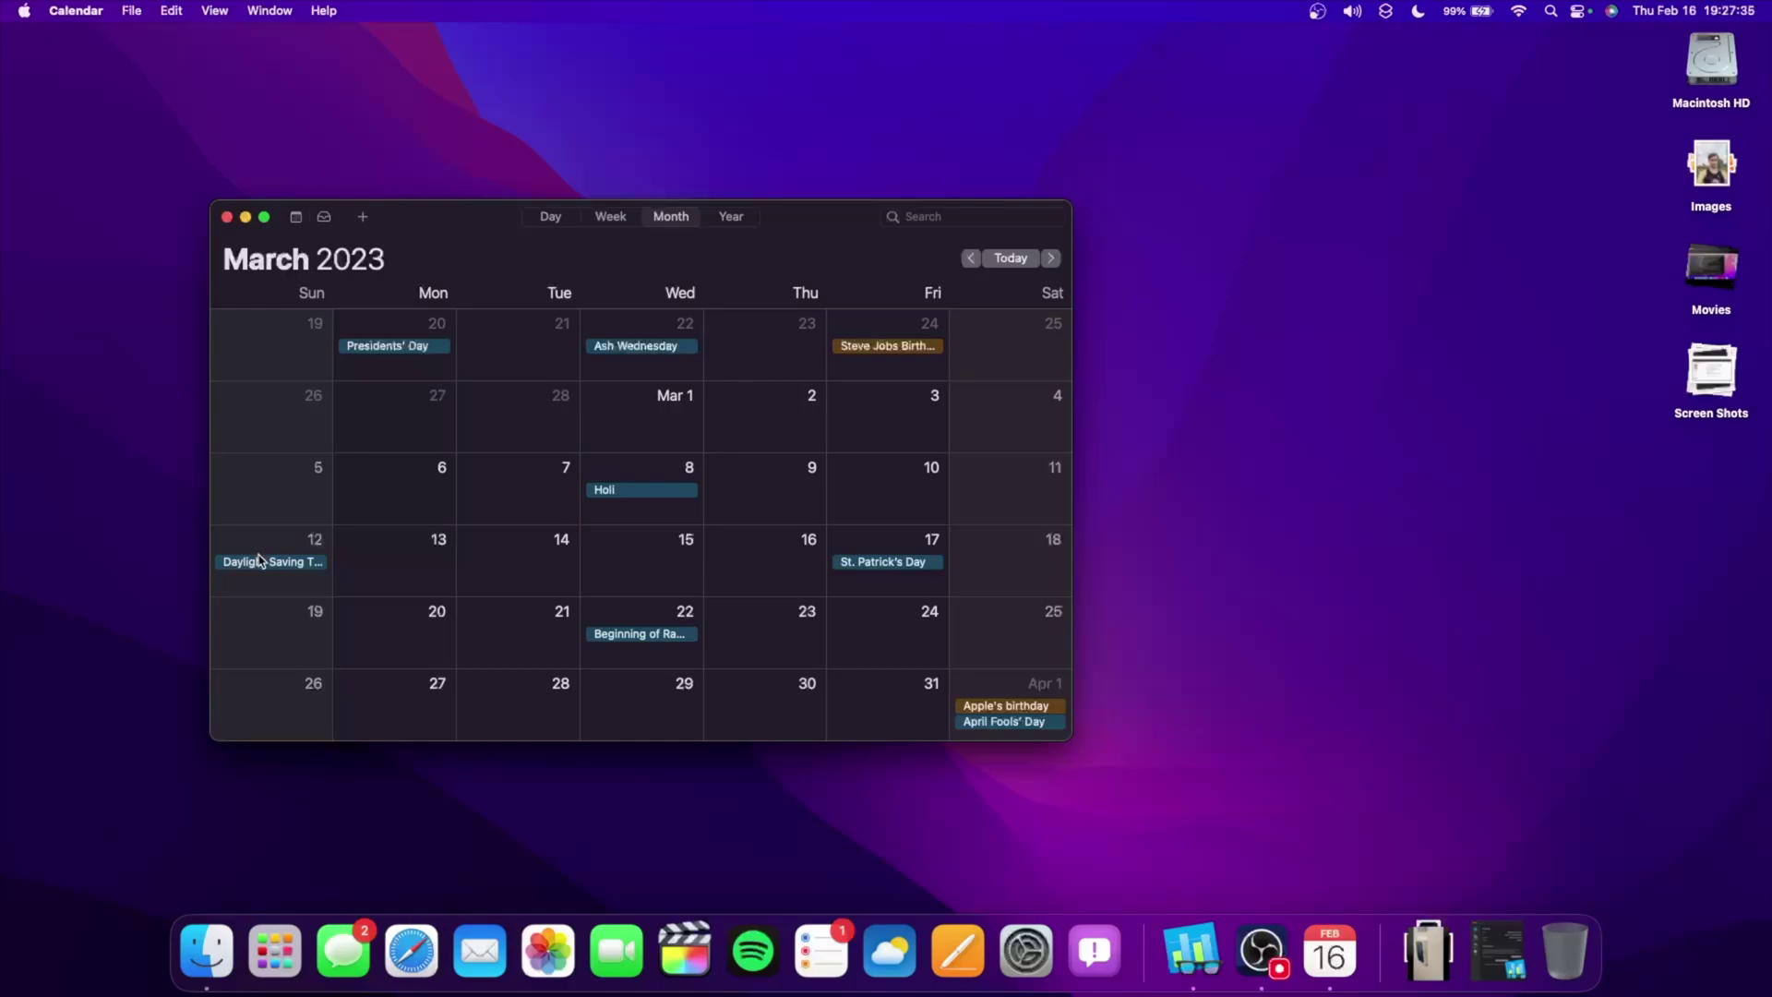
{"action": "scroll", "coordinate": [781, 635], "scroll_direction": "down", "scroll_amount": 5}
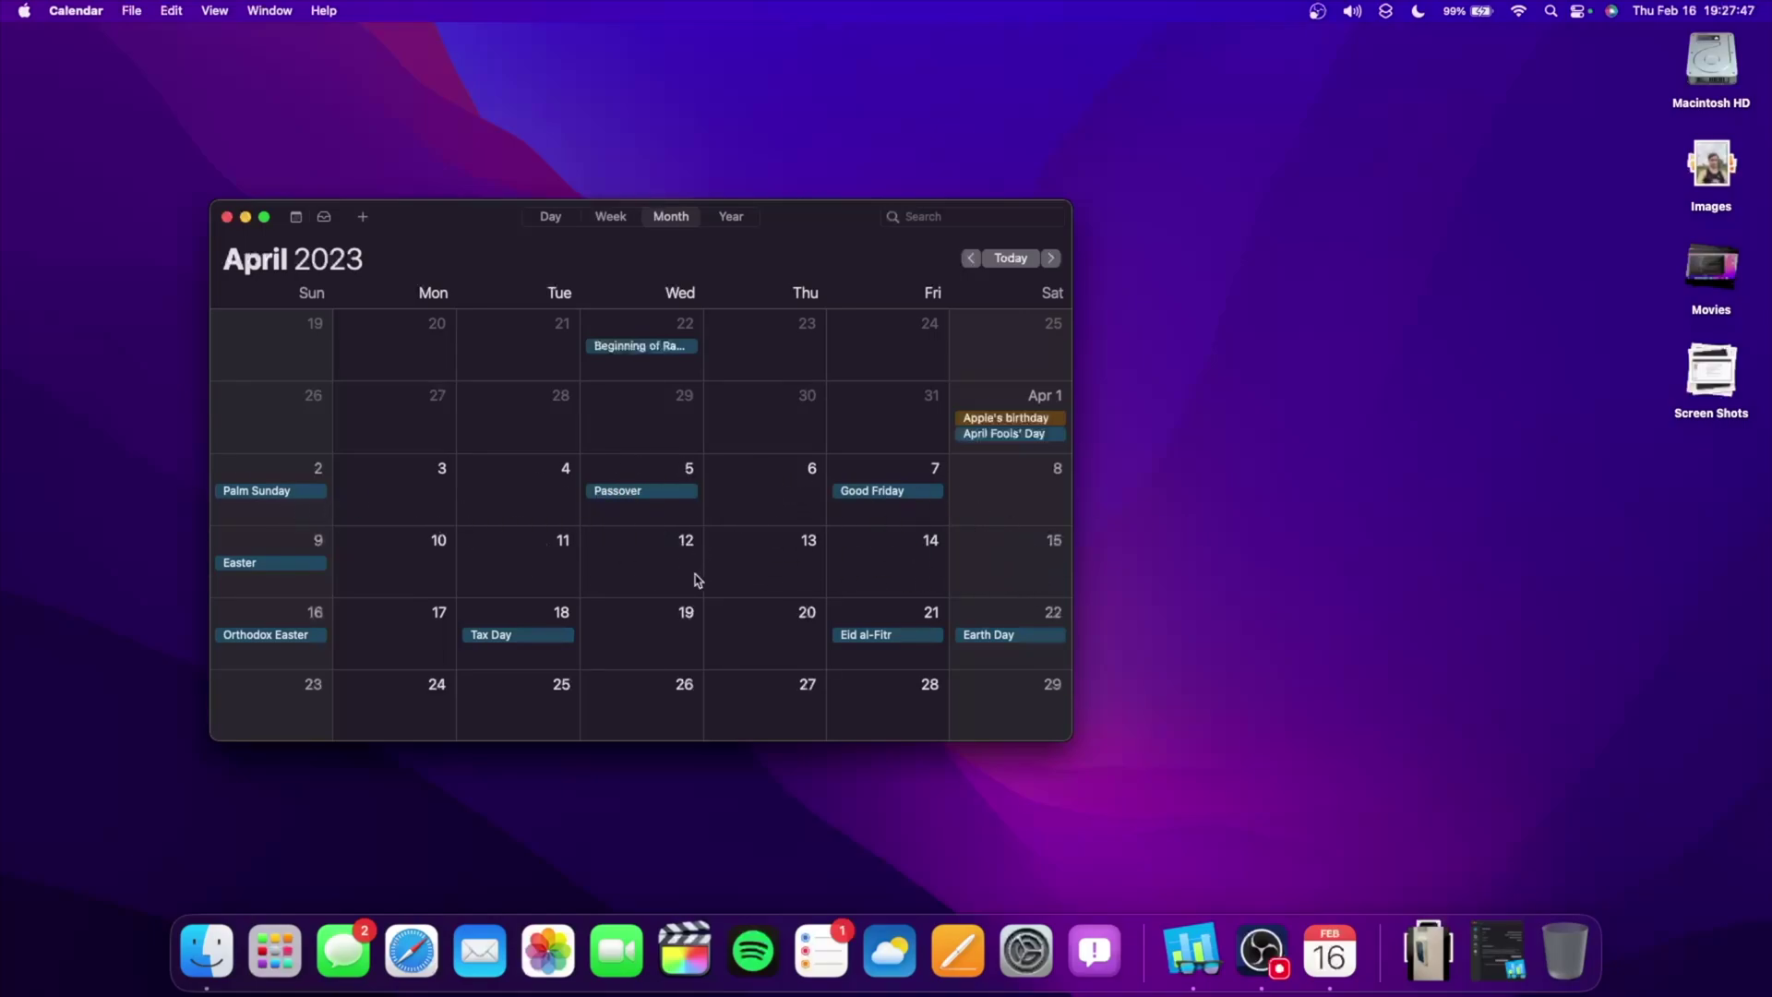
{"action": "left_click", "coordinate": [227, 218]}
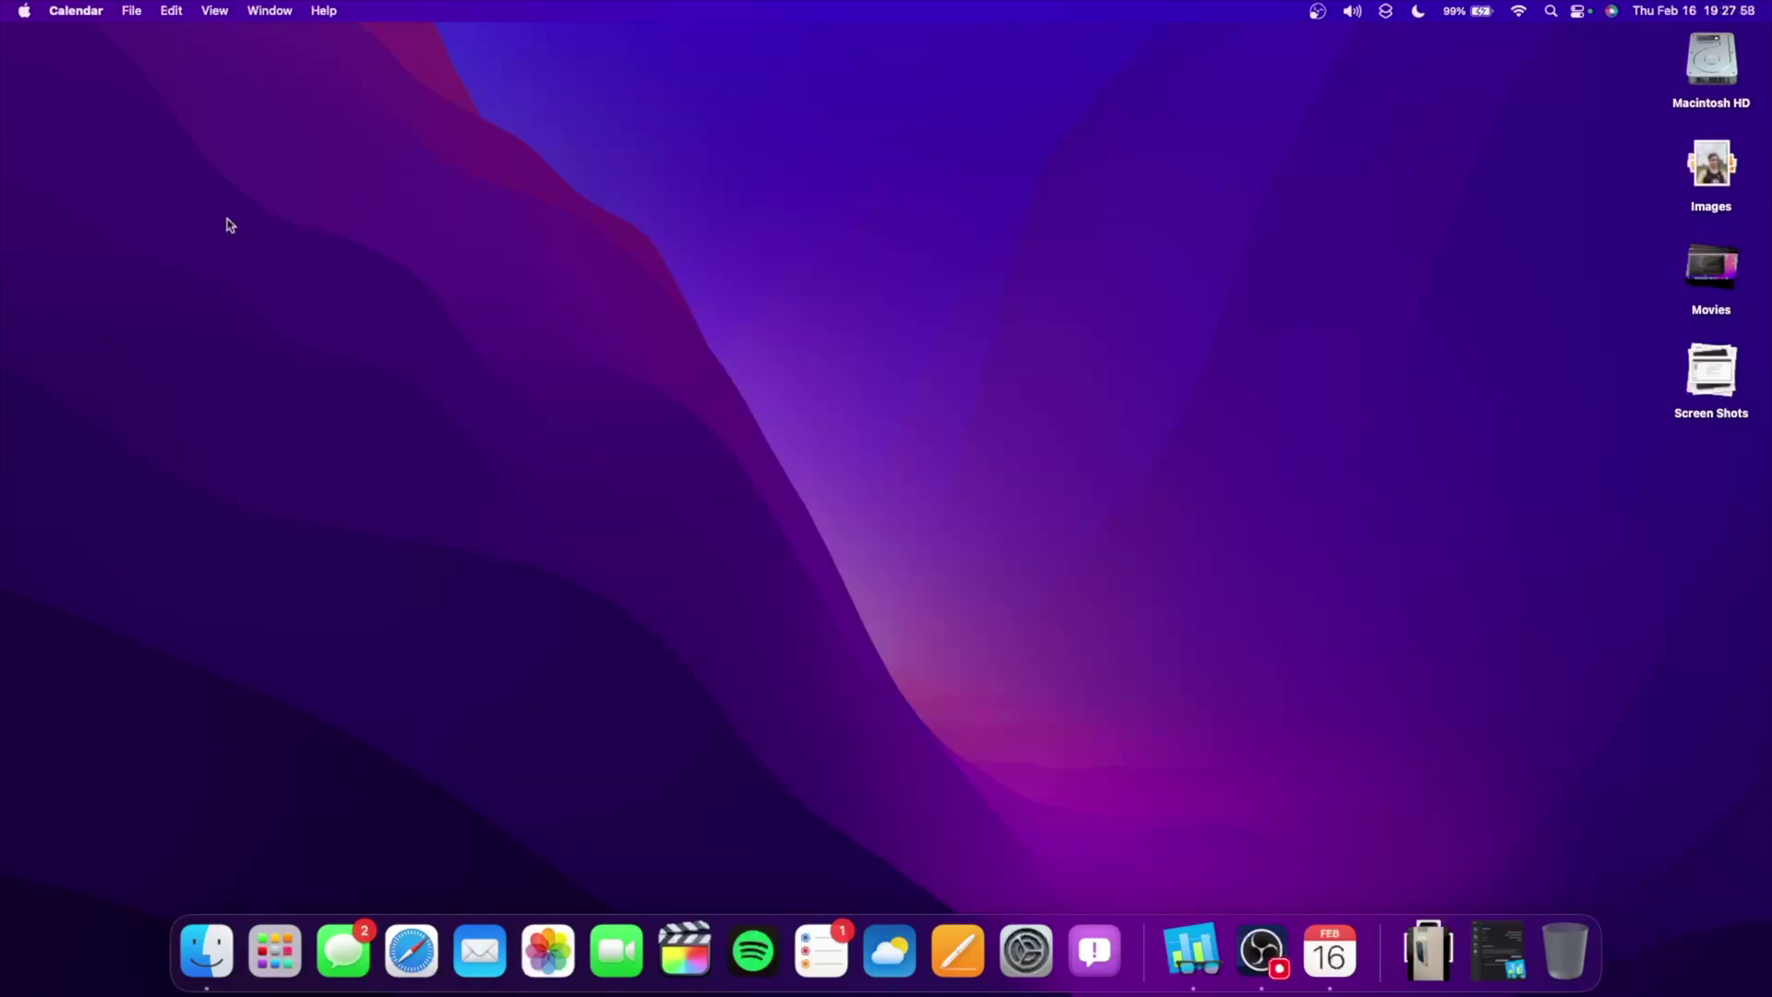